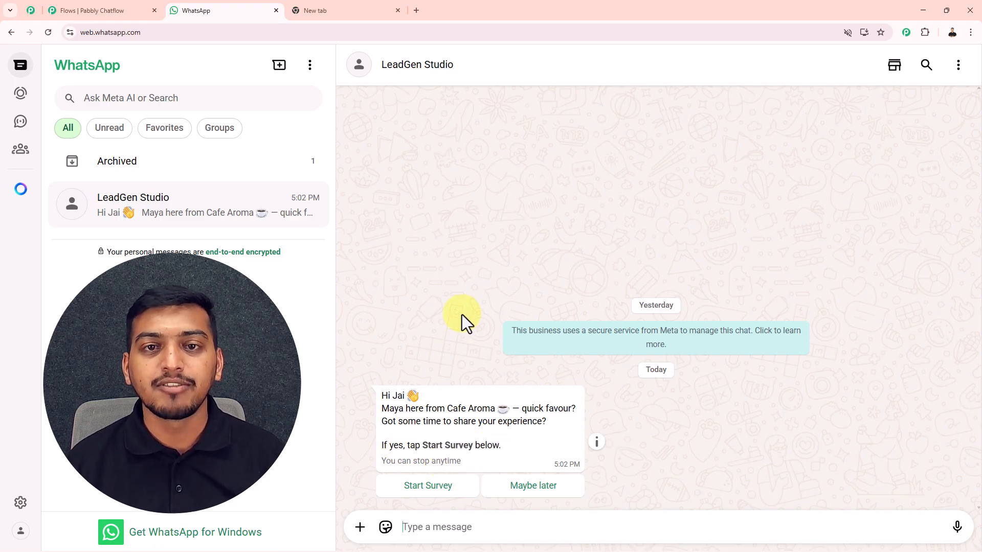
- Start the Cafe Aroma survey in the LeadGen Studio chat, choose "Let's go", and rate the visit 5
left_click(429, 490)
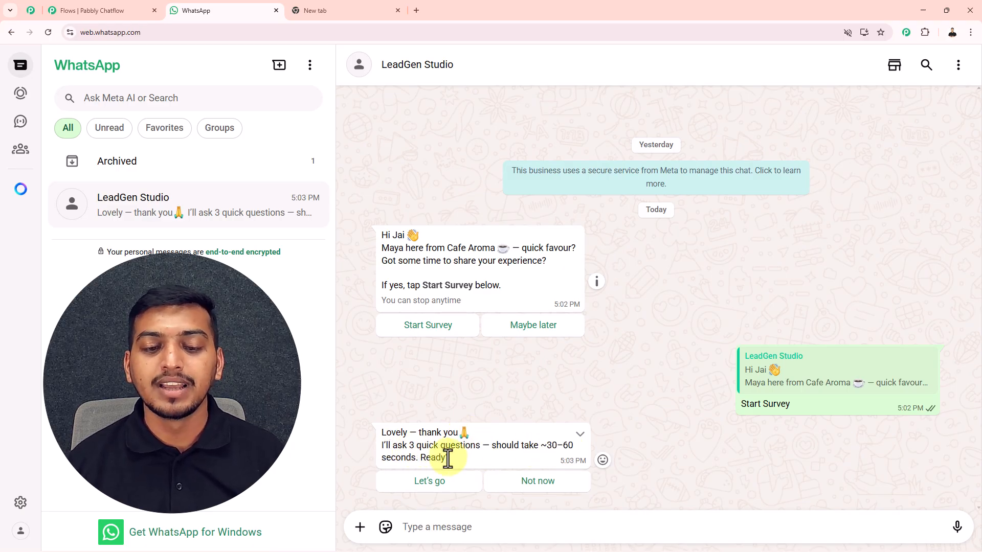
left_click(436, 495)
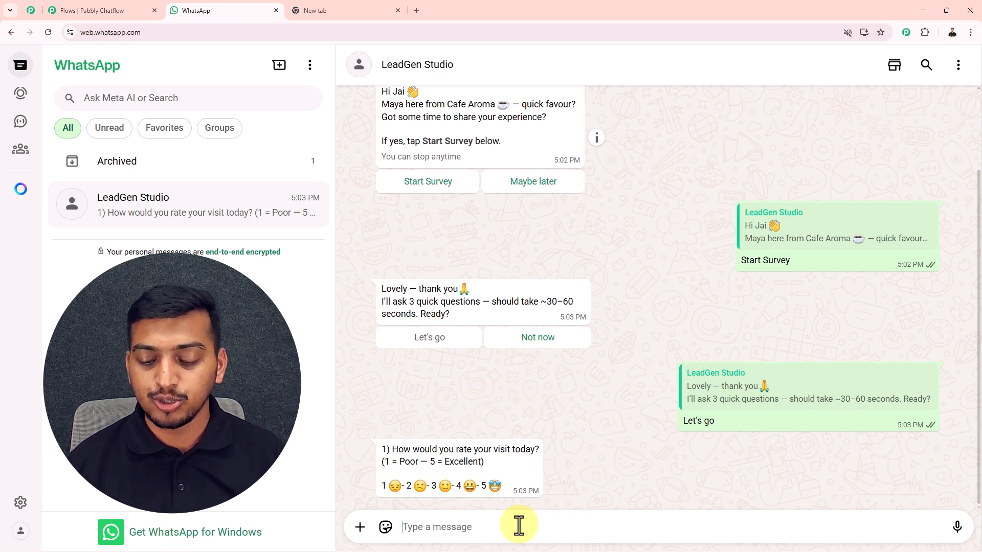
type("5")
key("Return")
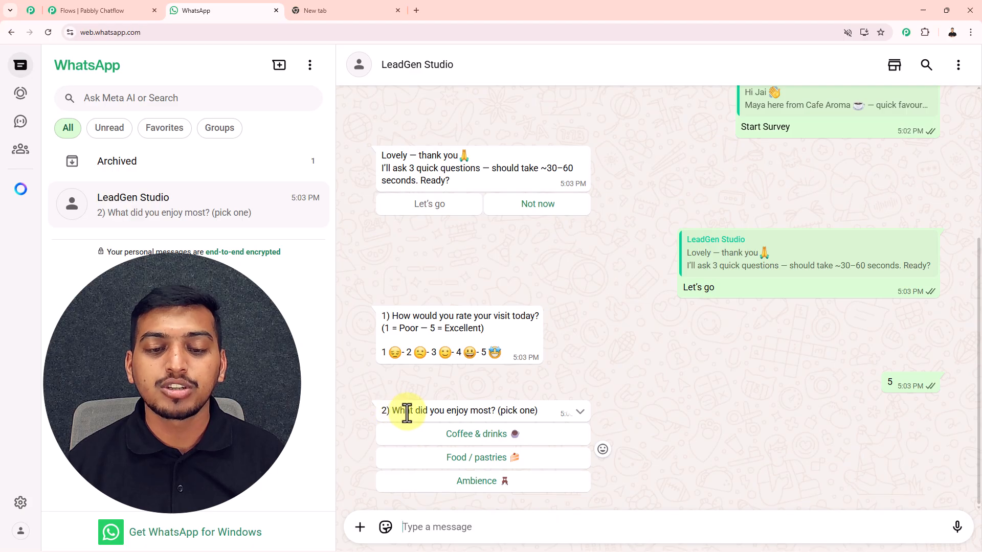
- Answer the remaining survey questions with "Coffee & drinks" and "Everything was just perfect!", then choose "No, thanks" for the manager follow-up
left_click(475, 434)
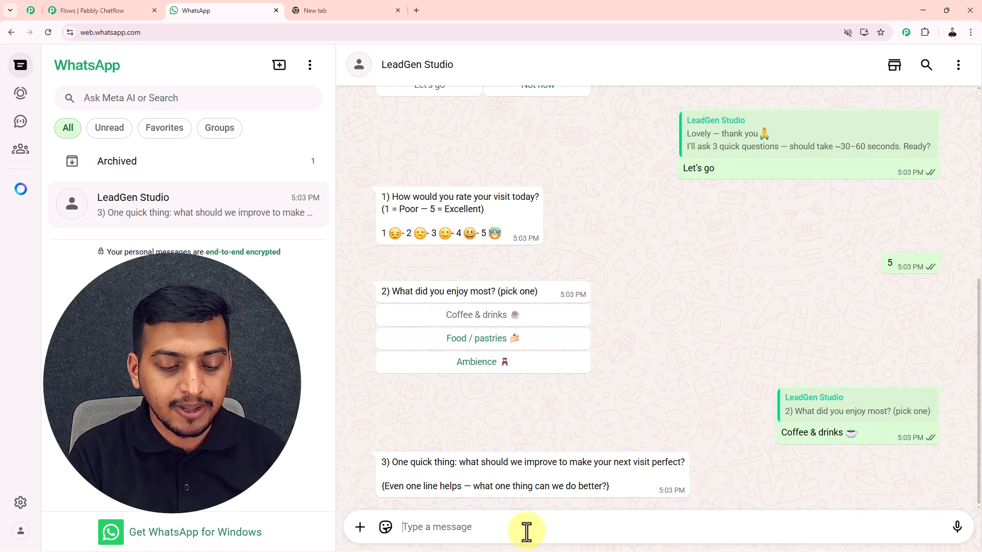
type("Everything was just perfect!")
key("Return")
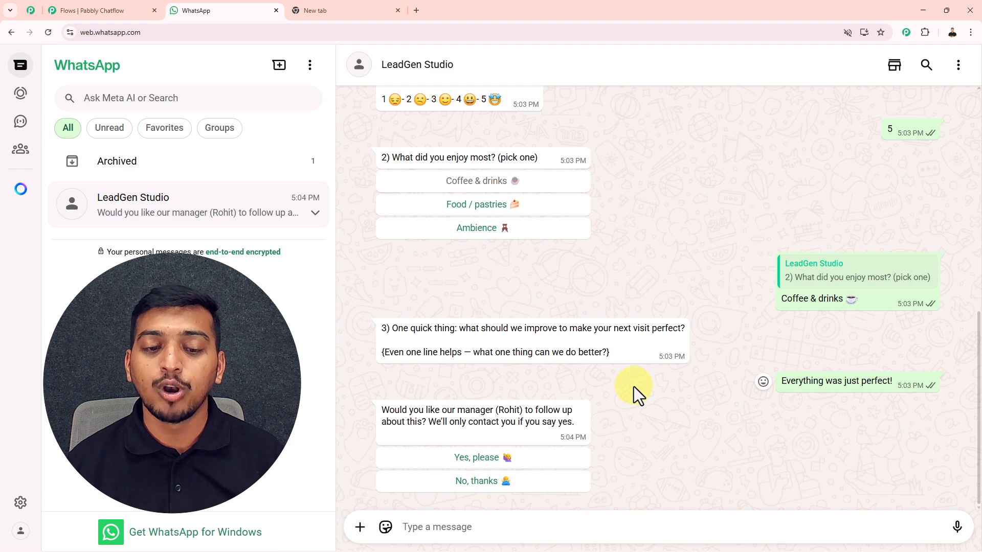
left_click(483, 483)
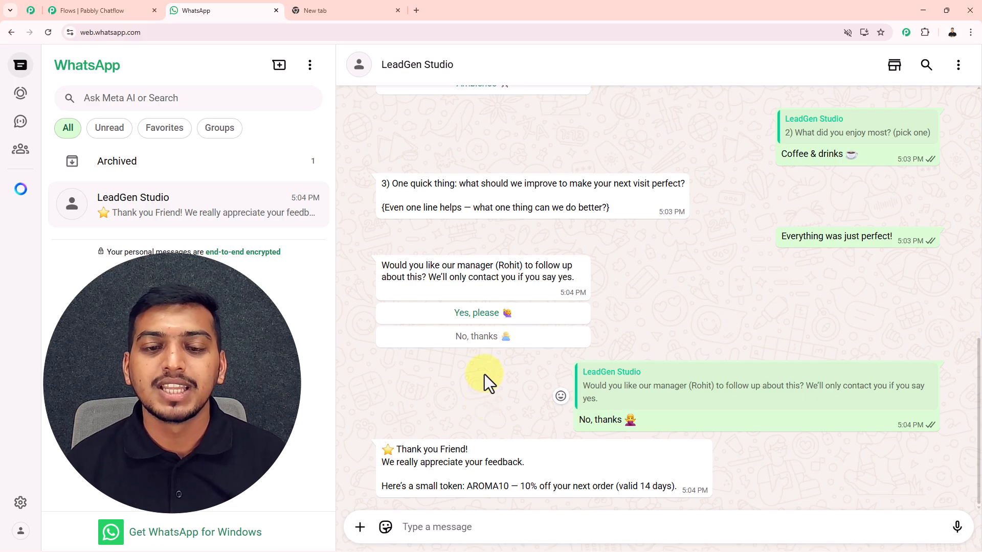
- Switch to the blank browser page and open pabbly.com/chatflow
left_click(360, 8)
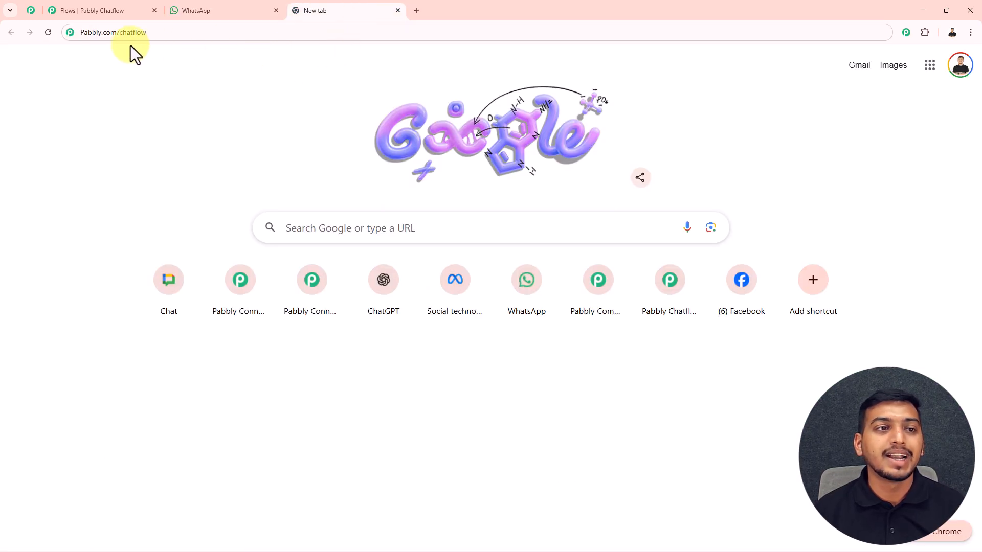
left_click(95, 33)
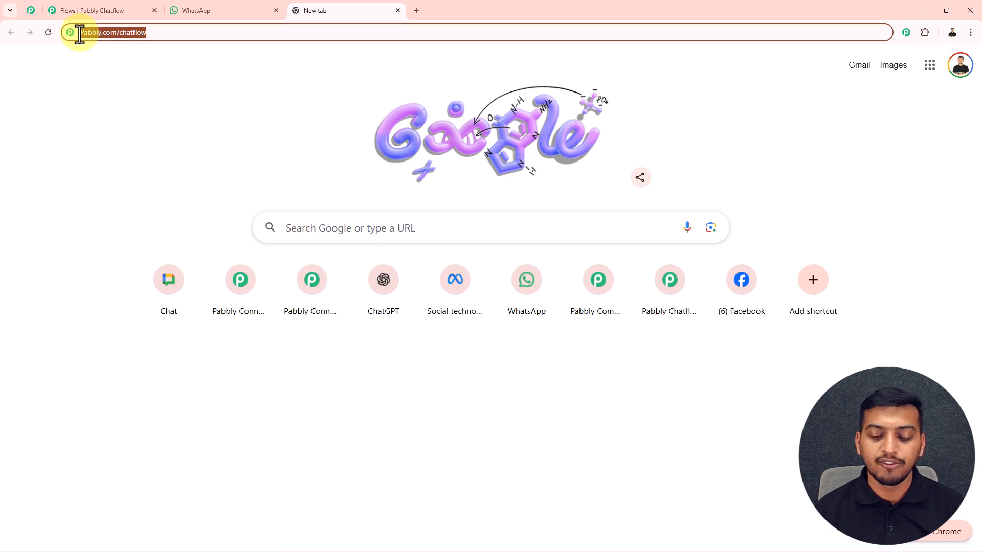
key("Return")
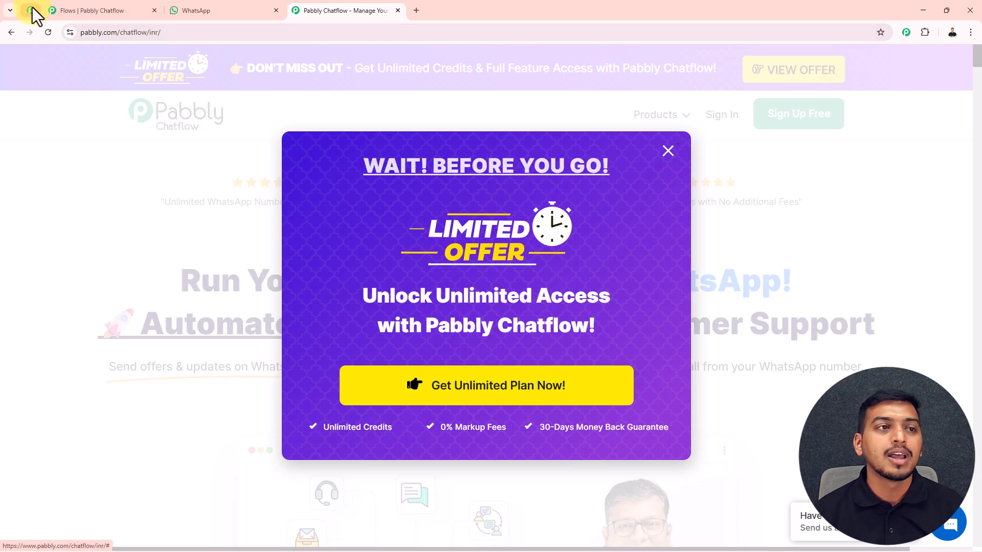
- Look through the Pabbly Community page, from its introduction down to the reasons for joining
left_click(32, 11)
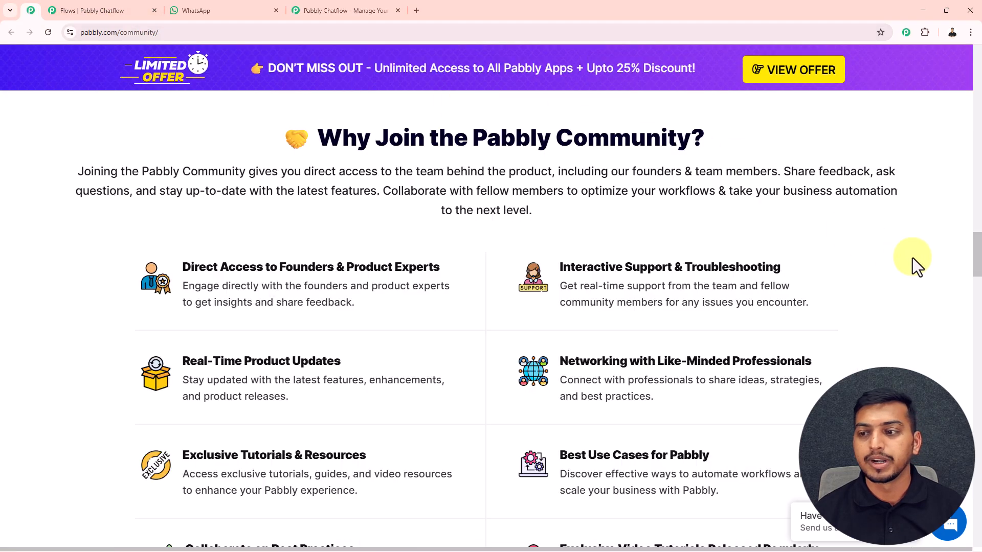
left_click_drag(977, 253, 977, 60)
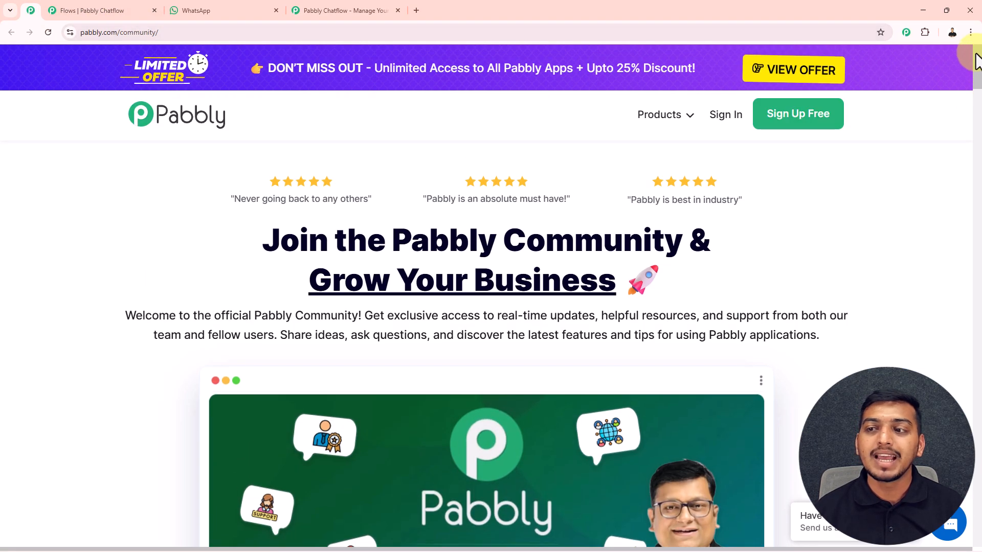
scroll(872, 196, "down", 3)
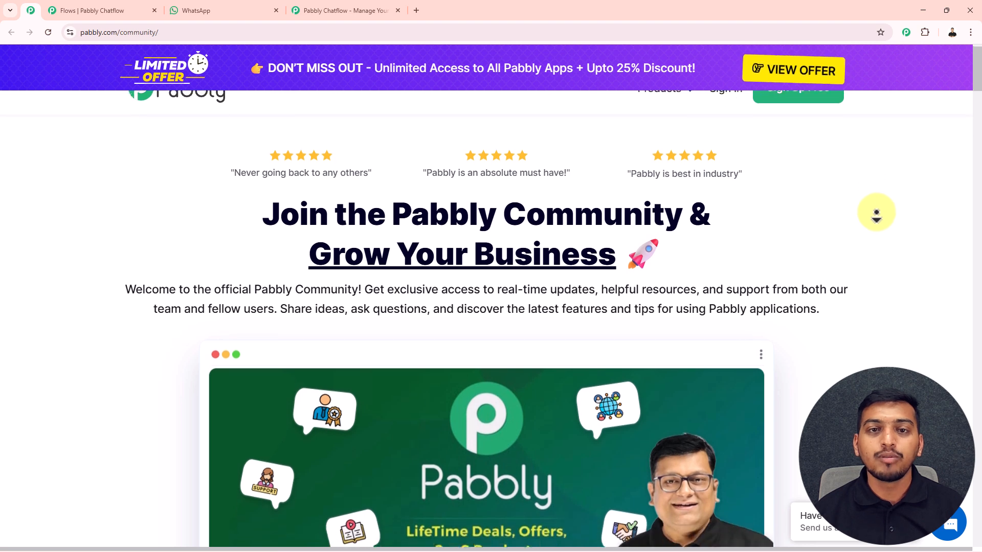
scroll(876, 215, "down", 5)
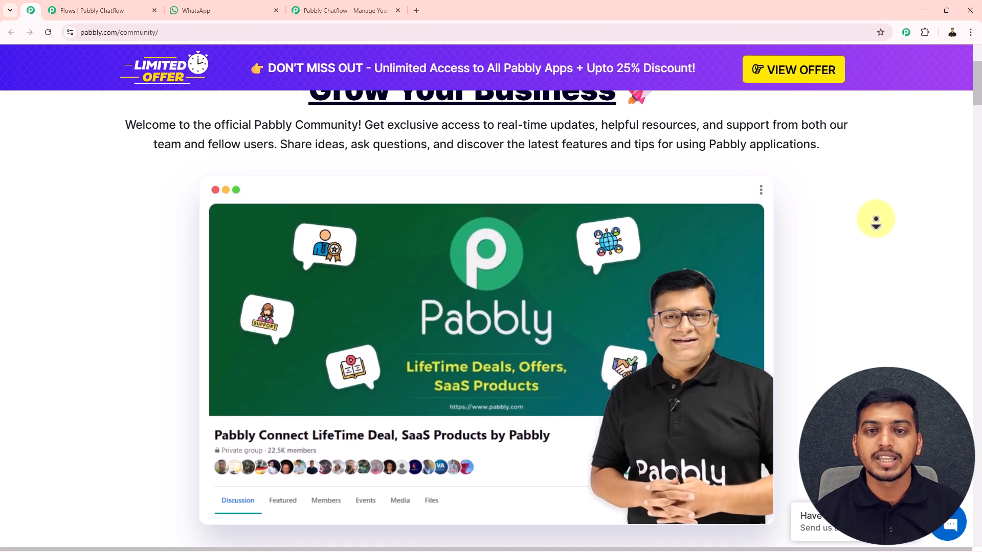
scroll(876, 221, "down", 6)
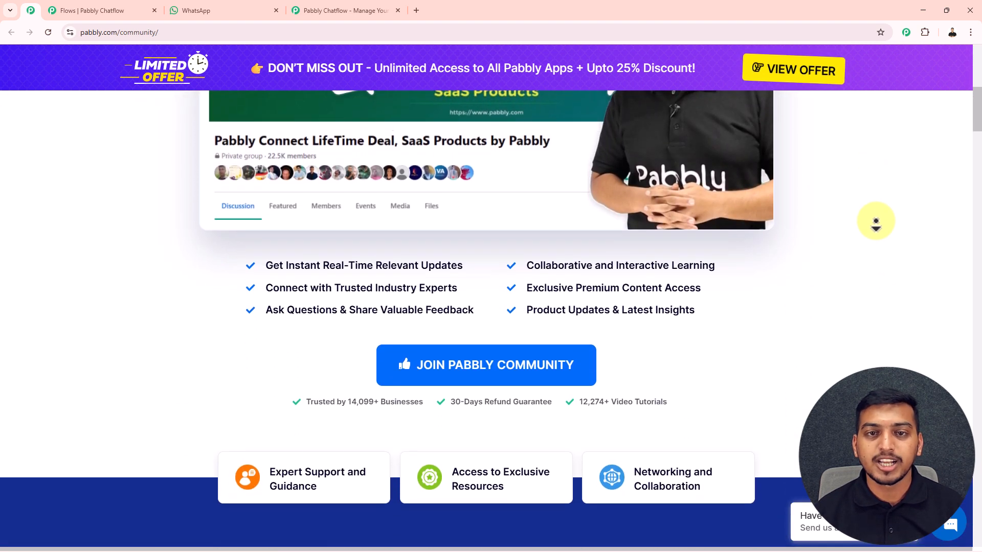
scroll(875, 221, "down", 6)
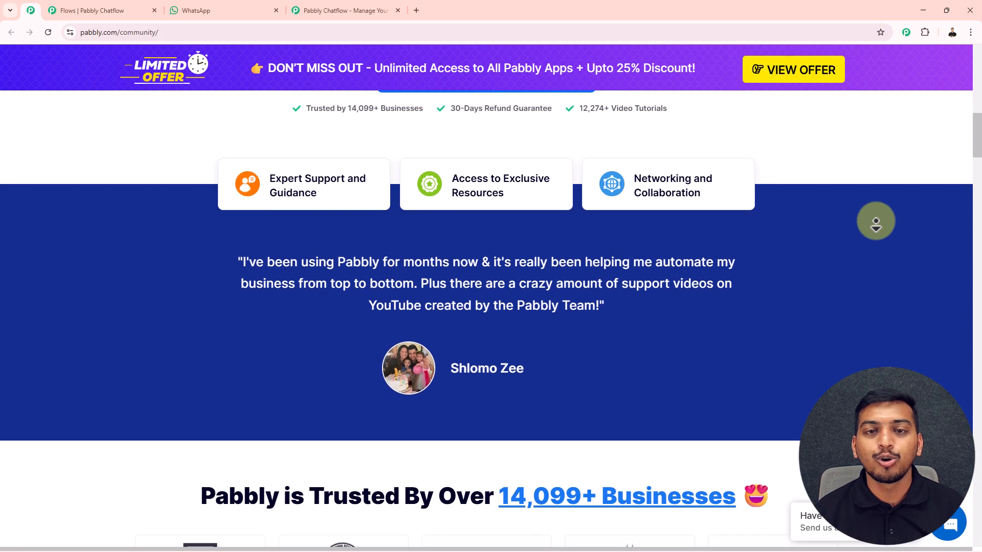
scroll(876, 221, "down", 6)
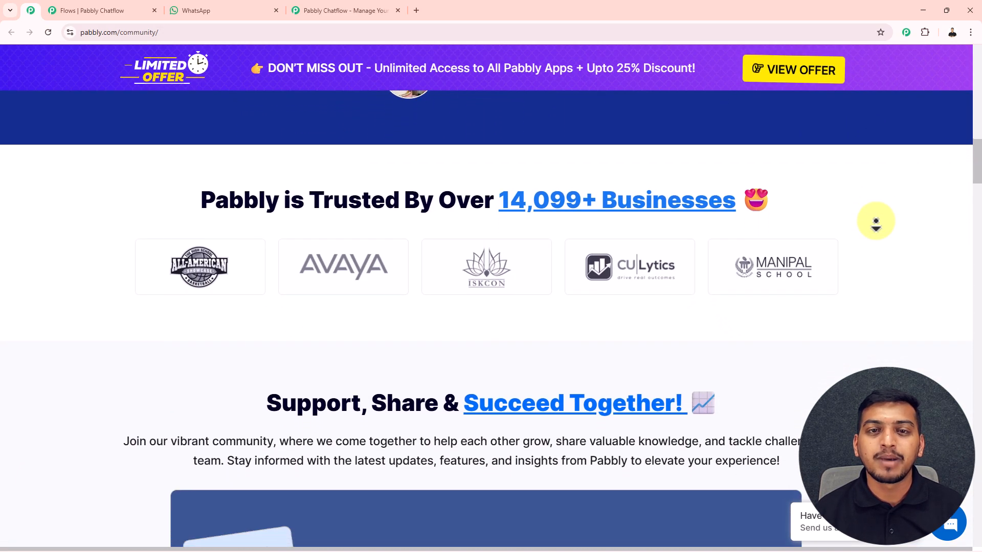
scroll(876, 221, "down", 6)
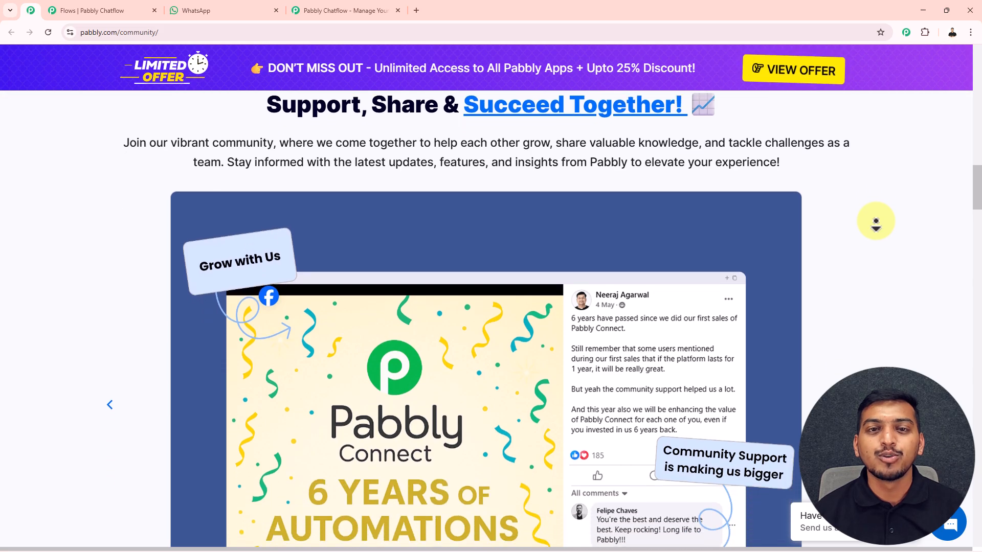
scroll(875, 221, "down", 6)
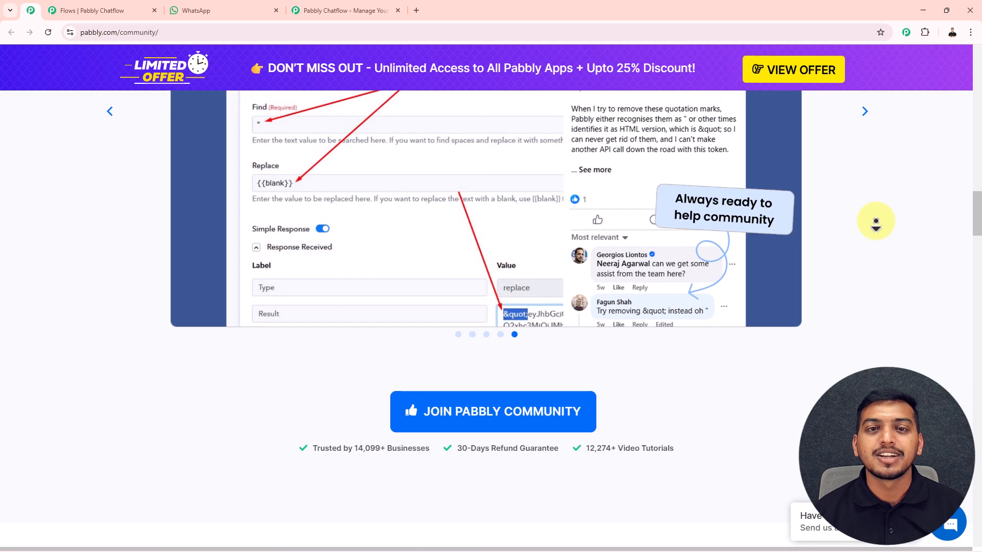
scroll(876, 222, "down", 2)
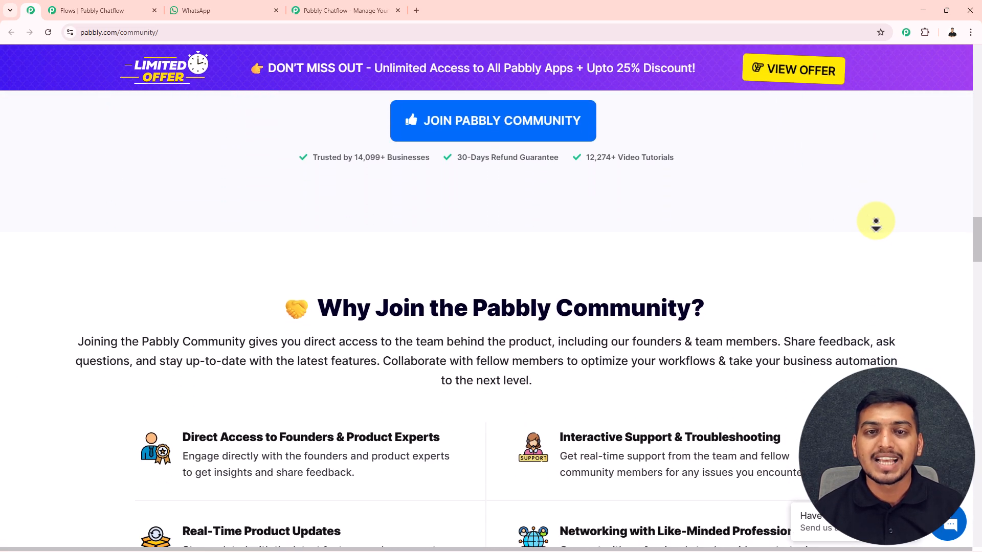
- Return to the Pabbly Chatflow website, dismiss the limited-offer popup and sign in
left_click(351, 15)
left_click(668, 150)
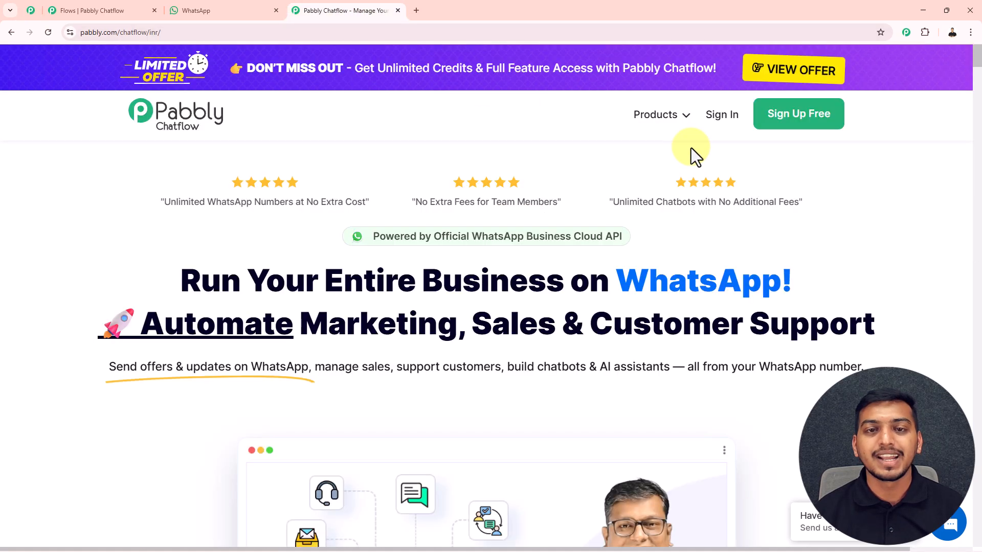
left_click(723, 116)
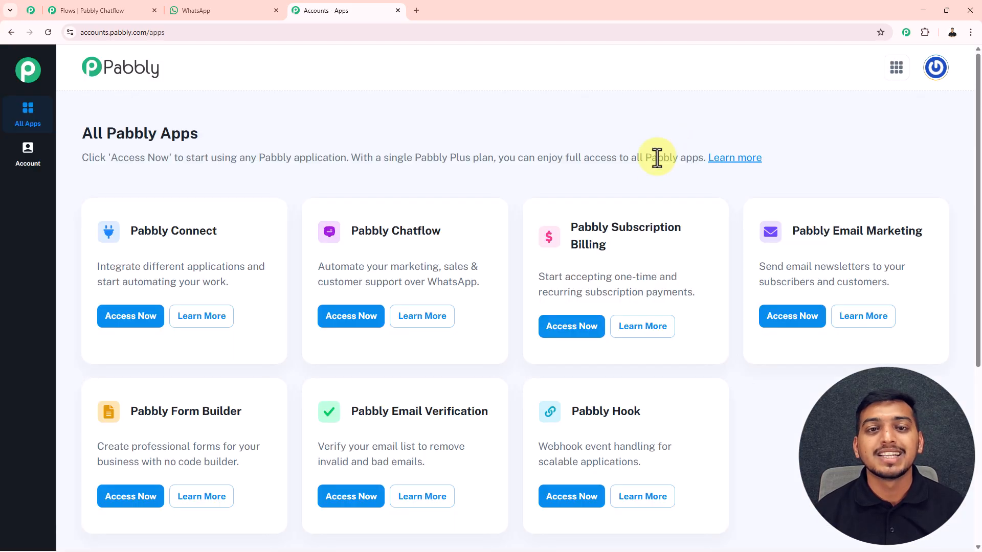
- Access the Pabbly Chatflow application from the All Pabbly Apps page
left_click_drag(87, 136, 202, 127)
left_click(231, 150)
scroll(288, 185, "down", 2)
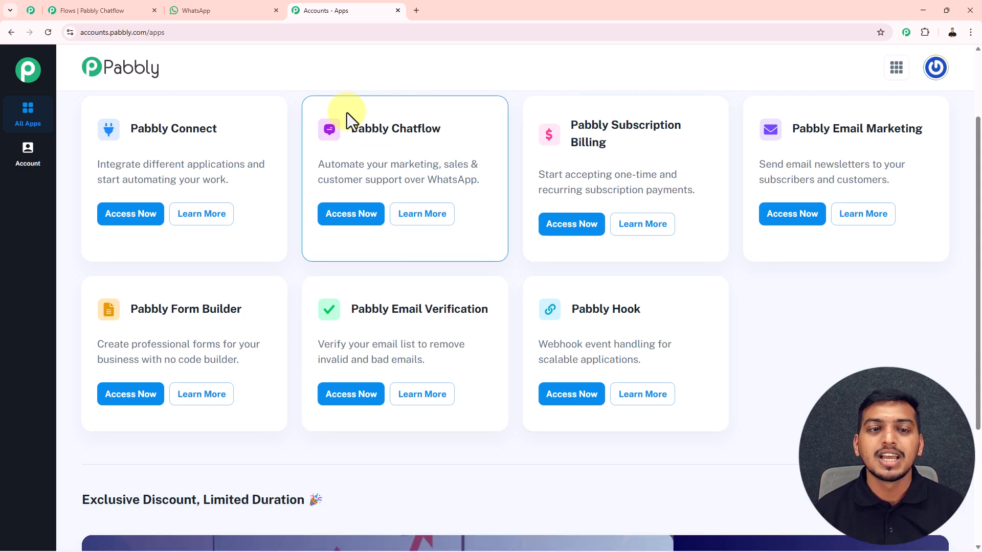
left_click_drag(350, 128, 443, 122)
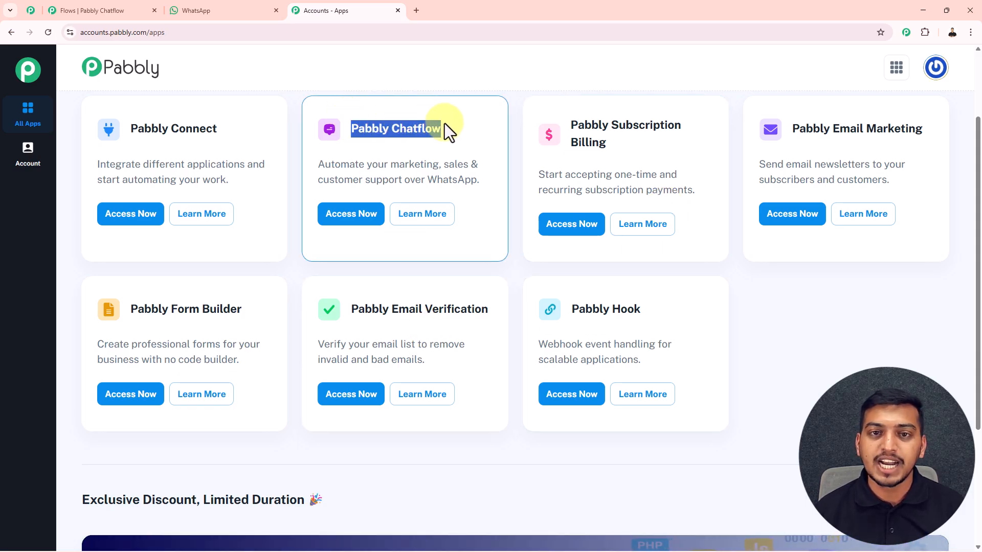
left_click(358, 225)
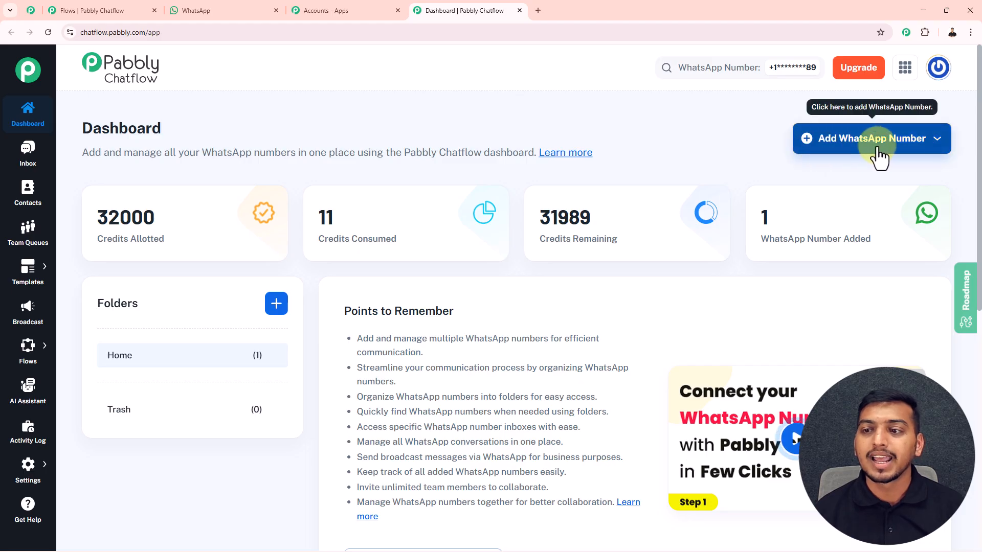
- Check the connection options for adding a WhatsApp number and open the Flow Builder page
left_click(920, 145)
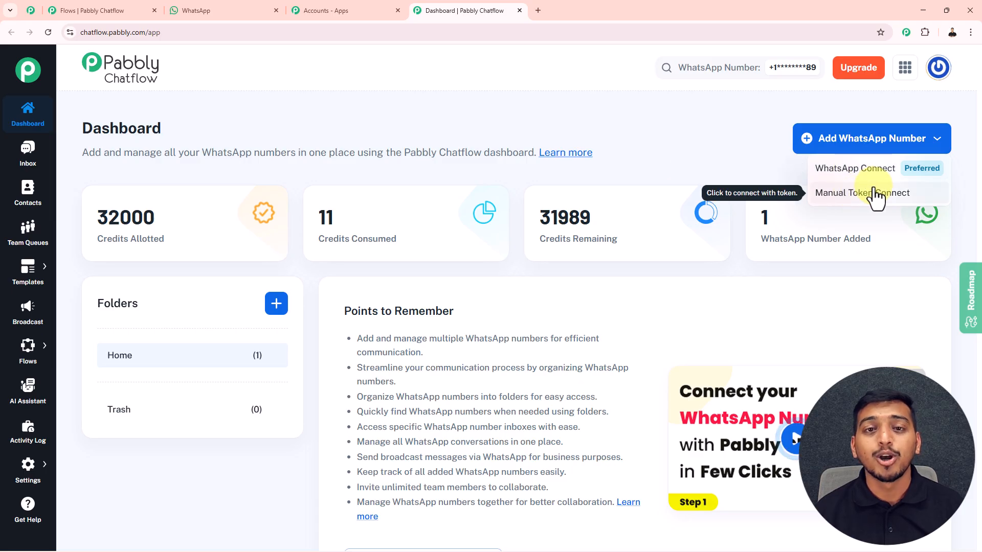
left_click(735, 153)
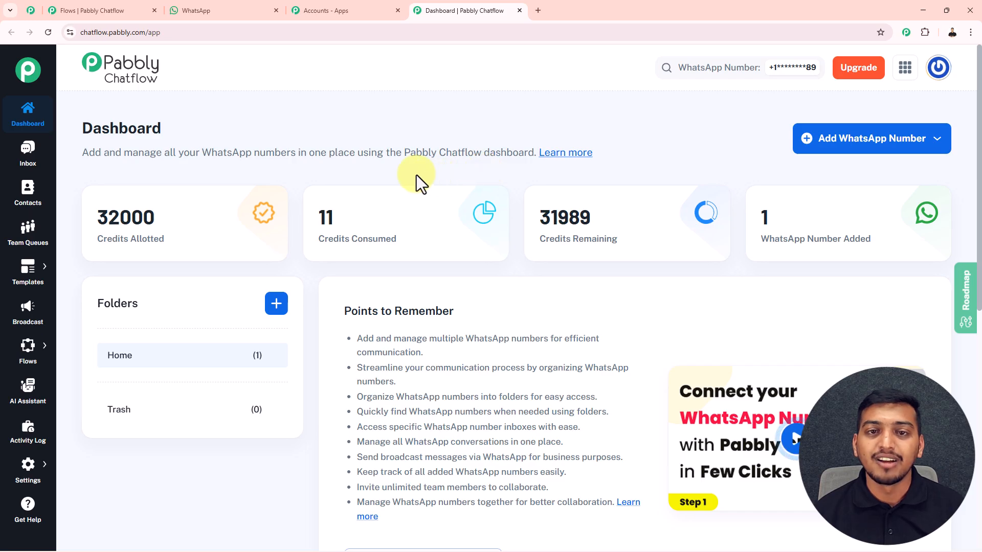
mouse_move(25, 362)
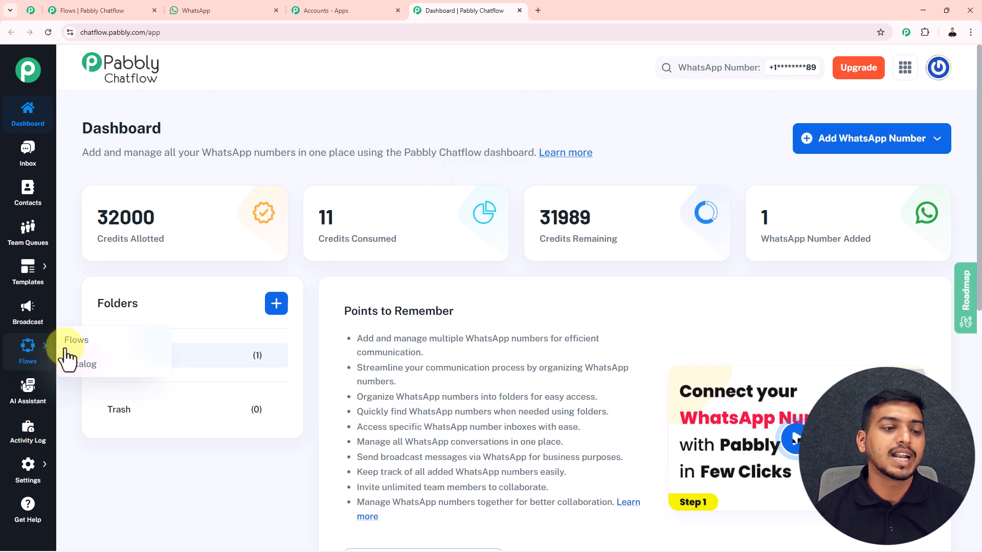
left_click(77, 344)
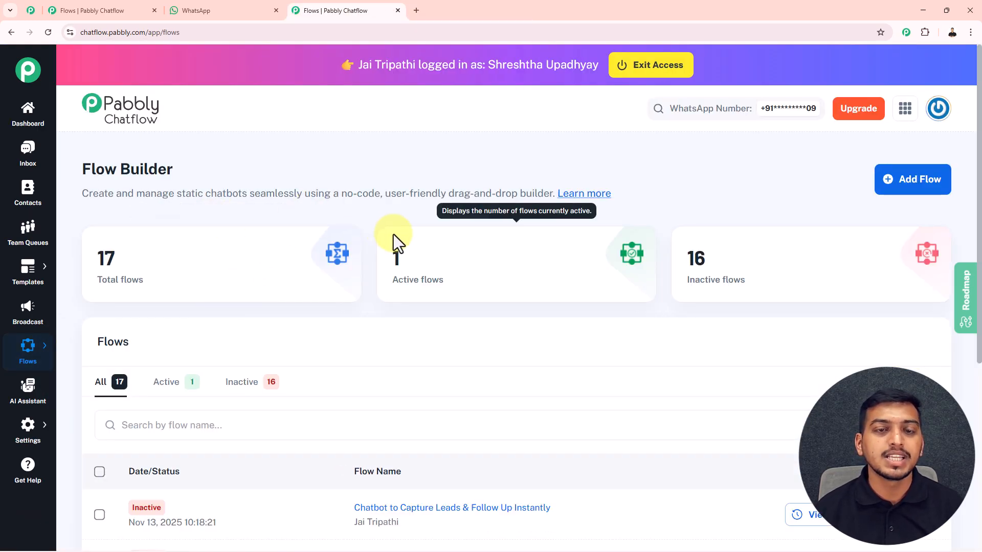
- Set the "Build a WhatsApp Survey Bot" flow to inactive in the flows list
scroll(389, 235, "down", 2)
scroll(379, 240, "up", 2)
scroll(300, 294, "down", 4)
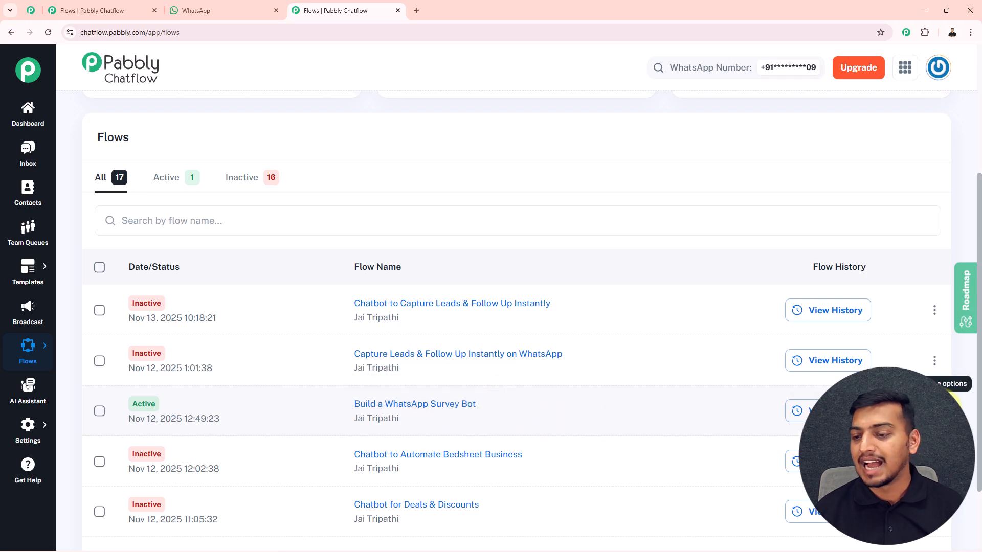
left_click(818, 411)
left_click(593, 332)
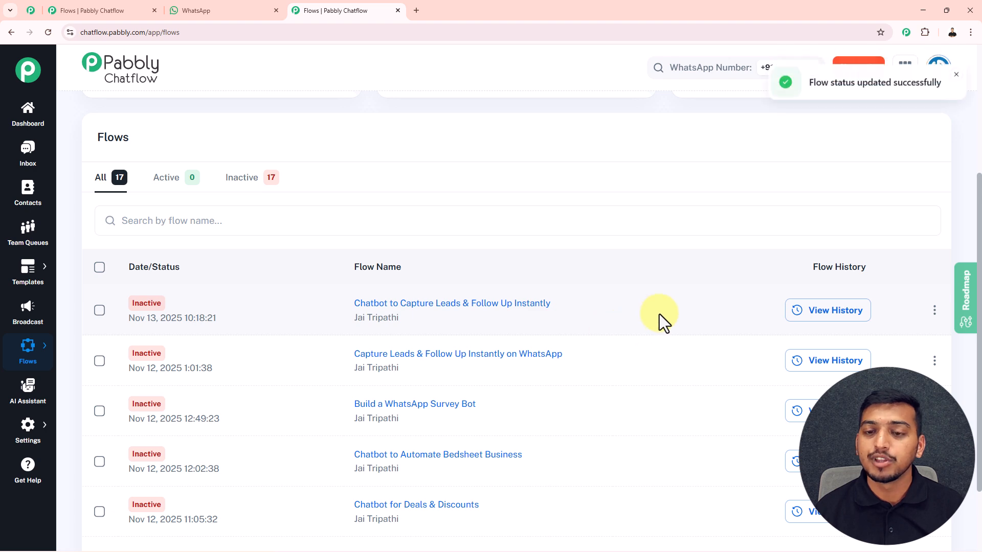
- Add a new flow named "Chatbot to run WhatsApp Surveys" and reposition its Trigger block on the canvas
scroll(660, 315, "up", 4)
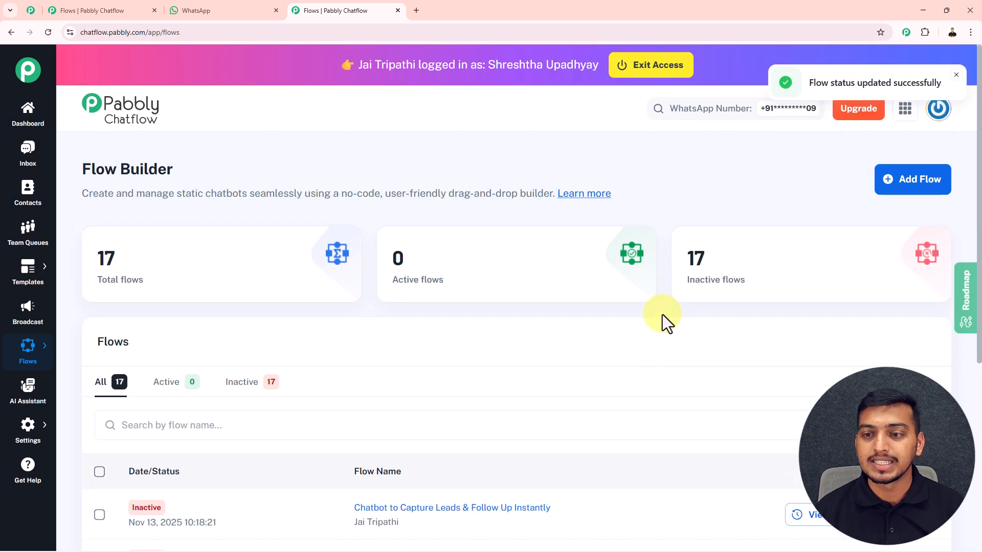
left_click(896, 193)
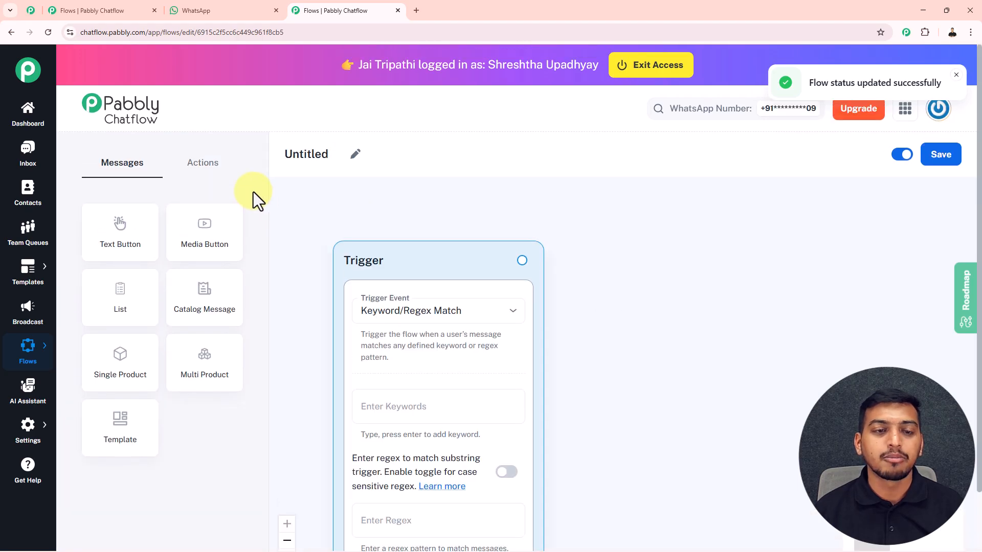
scroll(253, 192, "down", 1)
left_click_drag(392, 208, 494, 179)
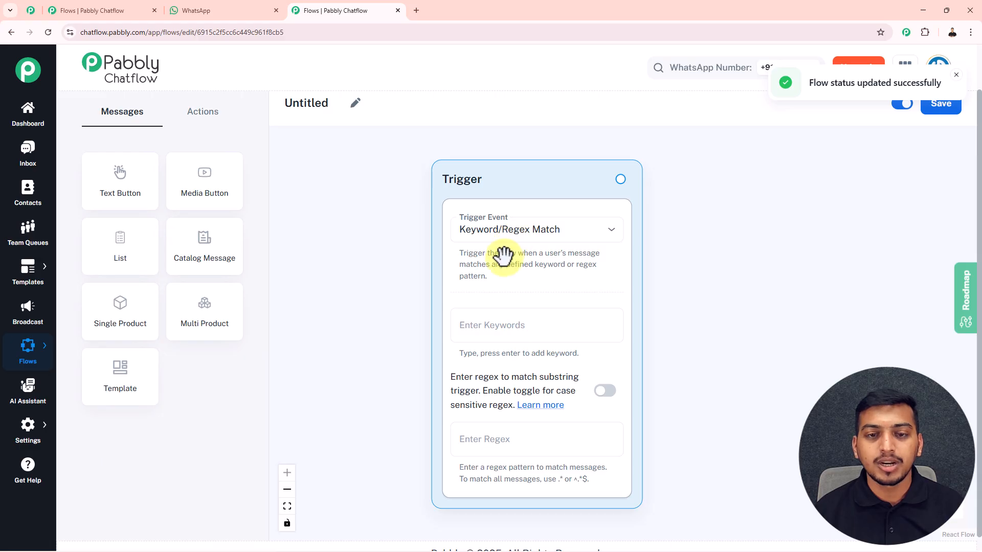
left_click(356, 103)
left_click_drag(335, 110, 290, 113)
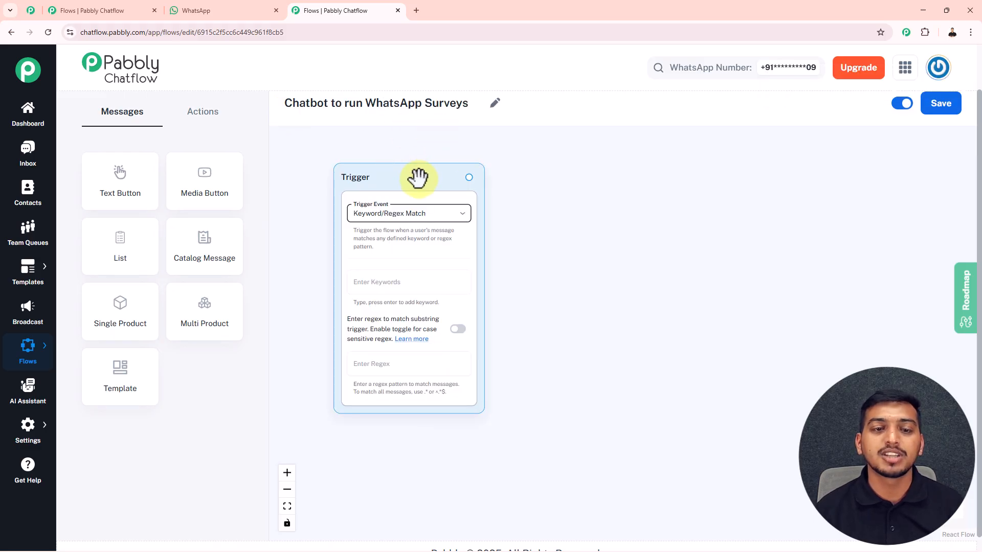
left_click_drag(429, 182, 437, 184)
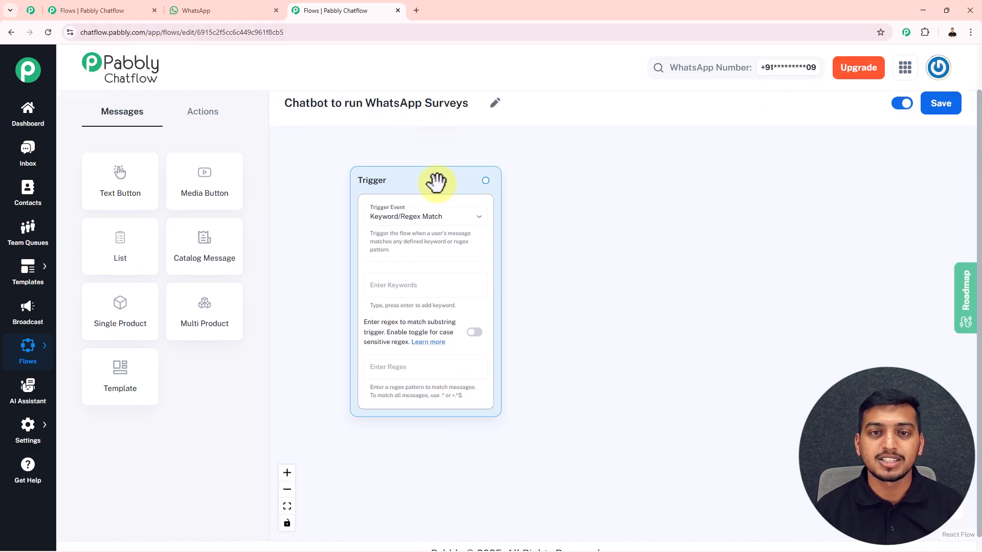
- Set the trigger event to Template Selected and choose the approved cafearoma_survey_invite template
left_click(433, 223)
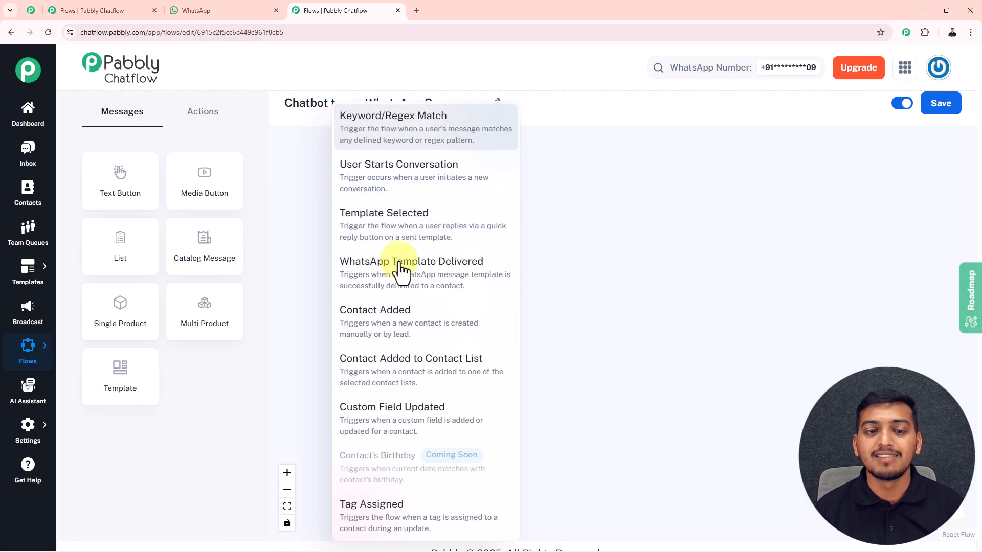
left_click(390, 230)
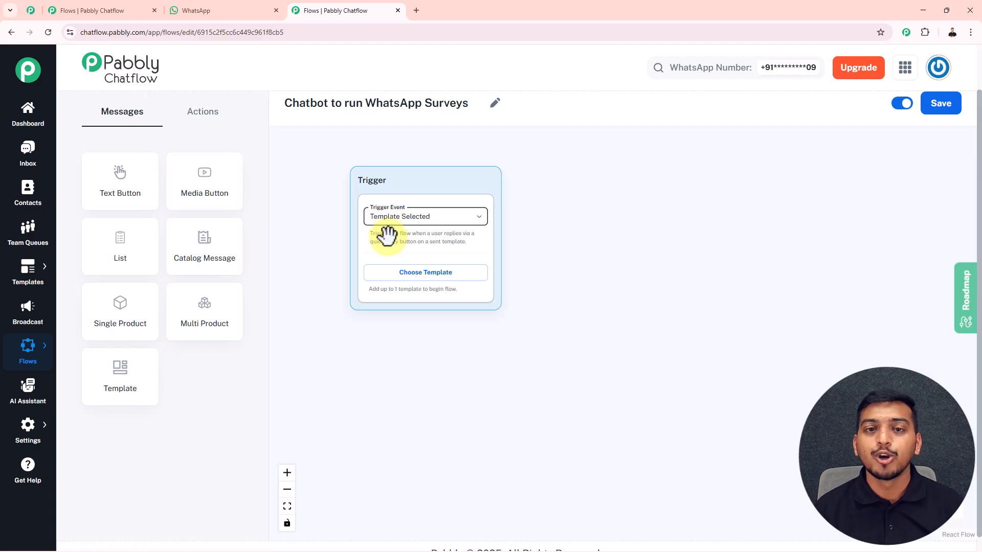
left_click(426, 273)
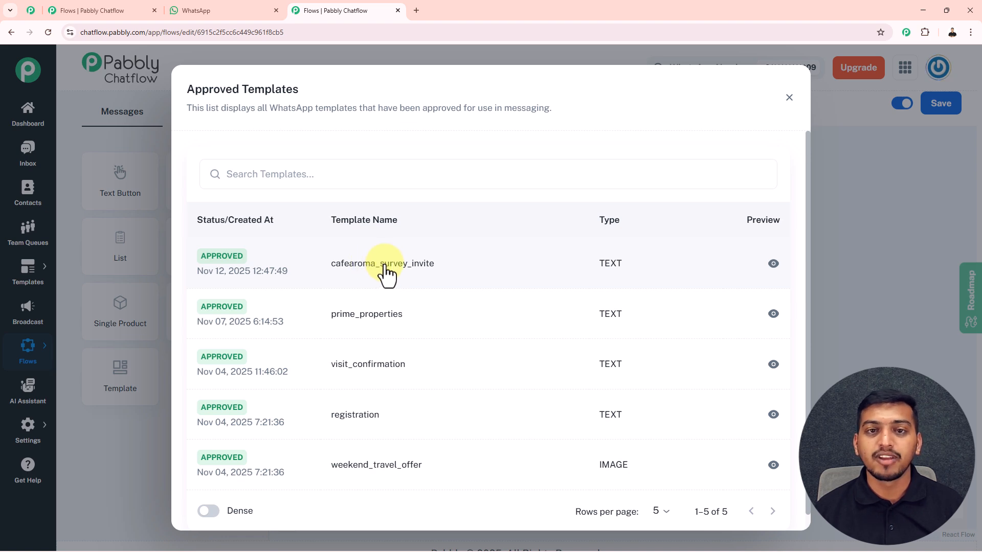
left_click(387, 276)
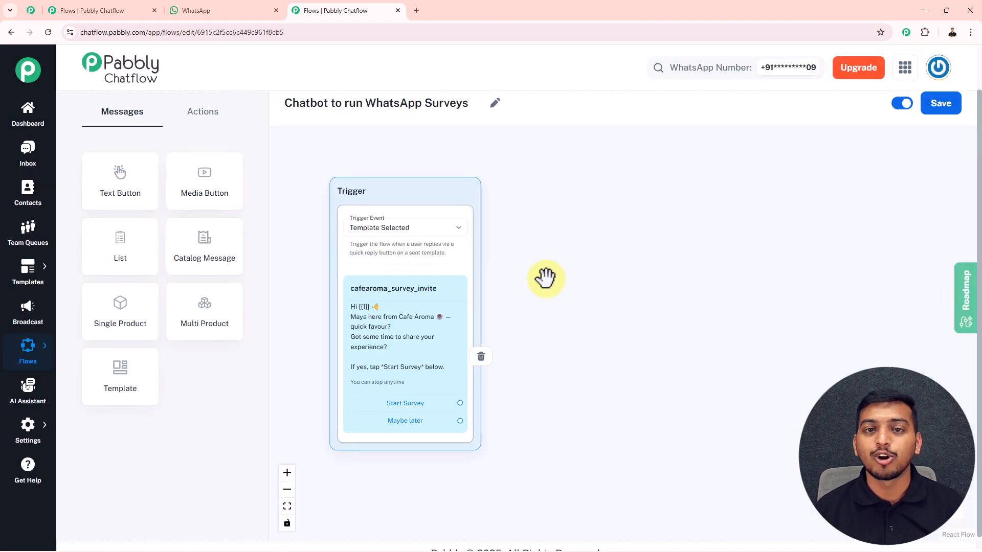
- Add a Text Button block beside the Trigger and connect the template's "Start Survey" option to it
scroll(481, 278, "down", 1)
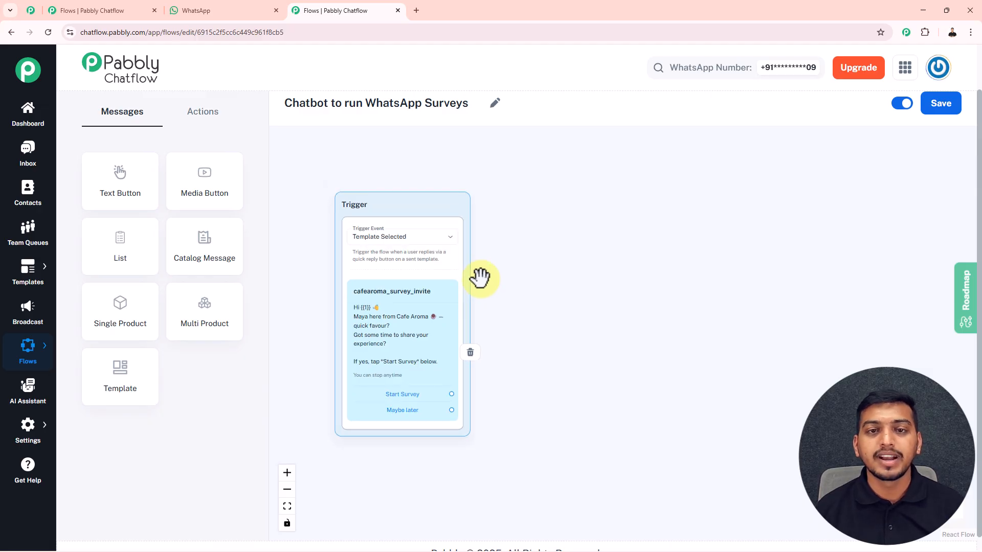
left_click_drag(481, 277, 467, 252)
scroll(486, 302, "up", 5)
left_click_drag(491, 318, 547, 349)
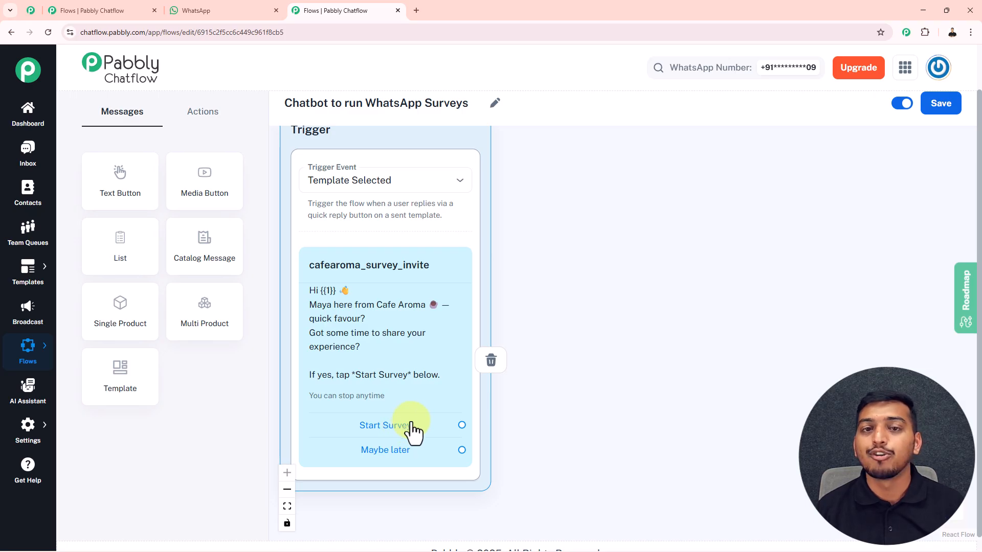
left_click_drag(145, 188, 577, 225)
left_click_drag(623, 254, 583, 164)
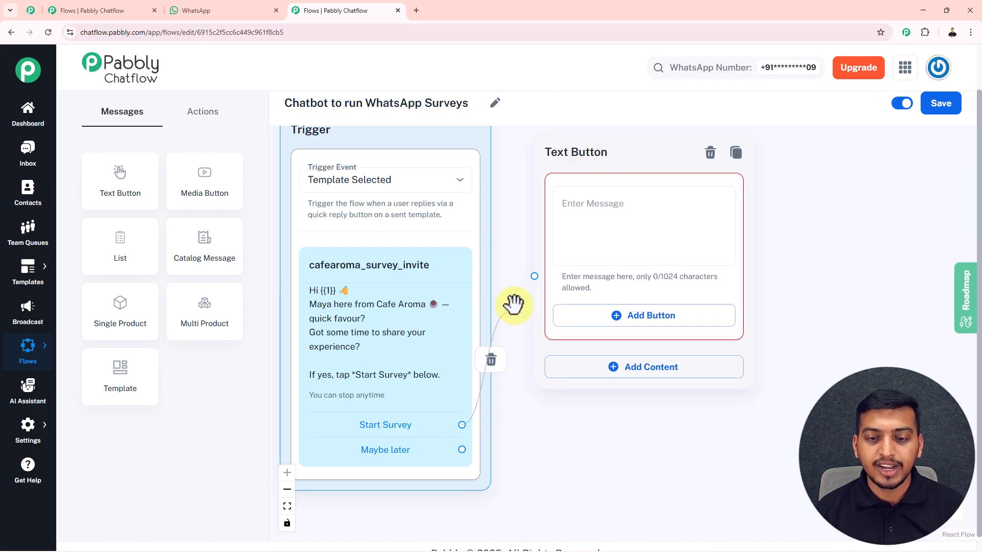
left_click_drag(533, 278, 534, 277)
- Set the new block's message to "Lovely — thank you 🙏 I'll ask 3 quick questions — should take ~30–60 seconds. Ready?"
left_click(631, 215)
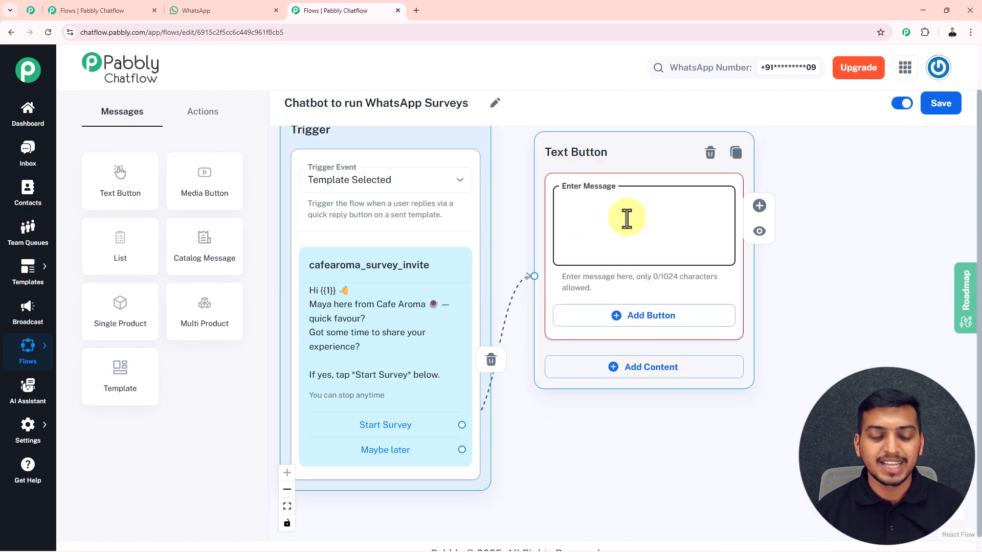
key("super+v")
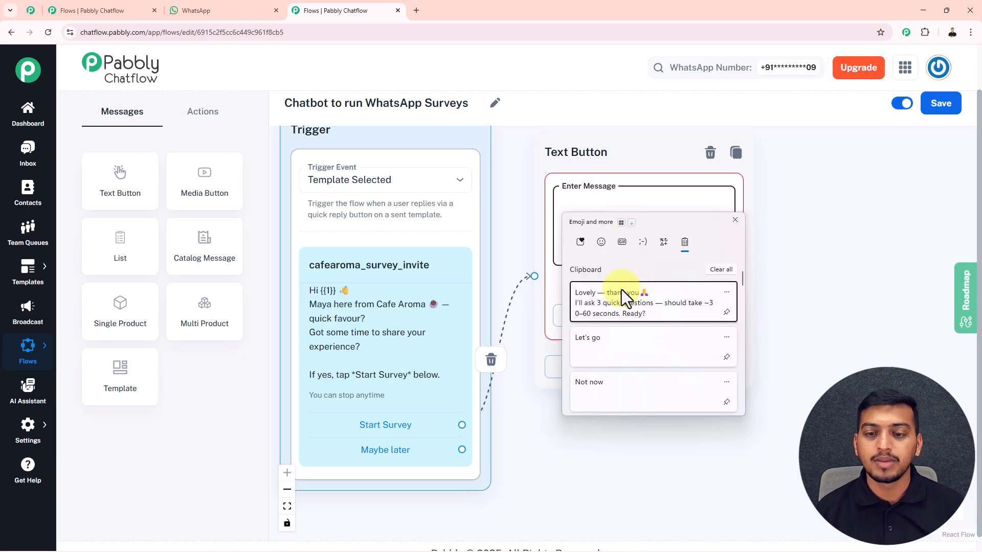
left_click(622, 286)
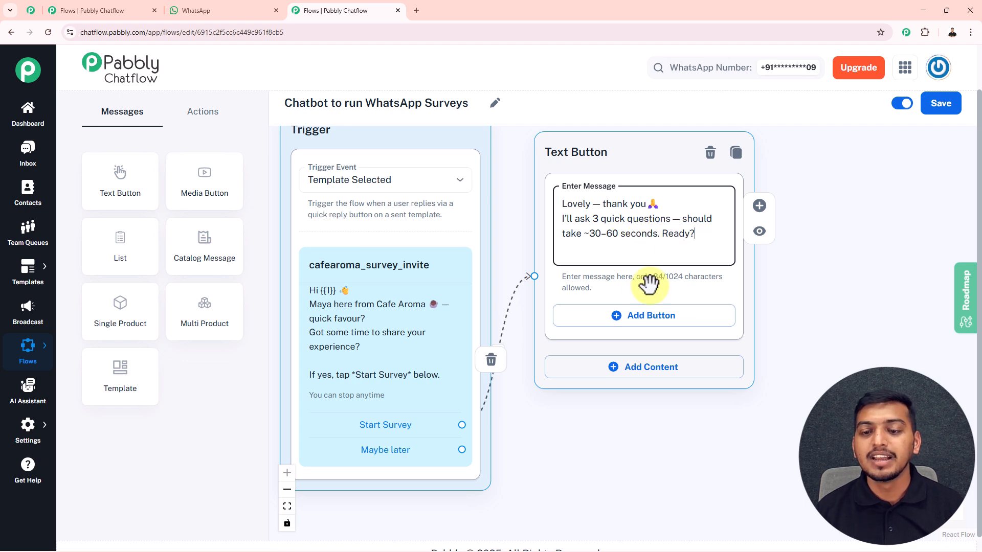
- Add two reply buttons to the Start Survey message, labelled "Let's go" and "Not now"
left_click(631, 319)
left_click(631, 394)
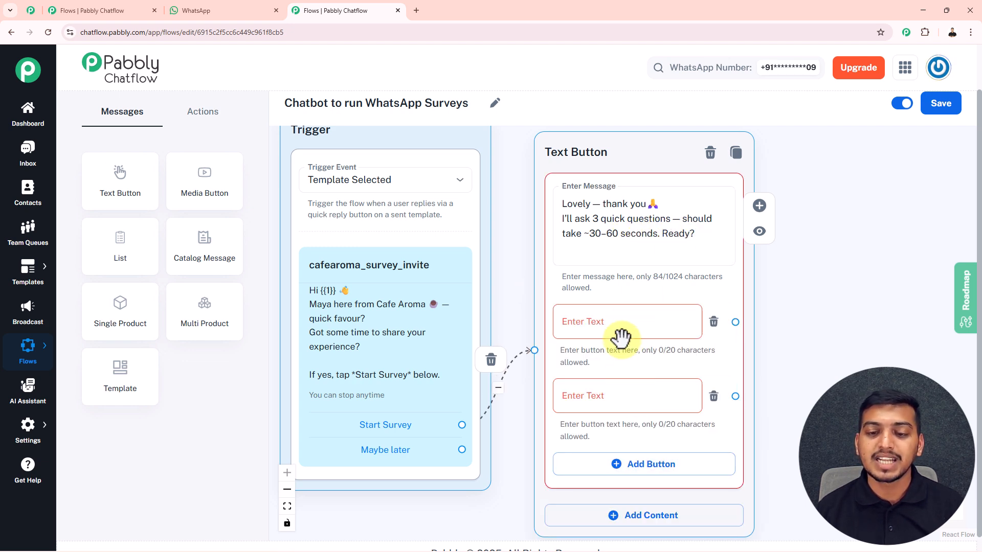
left_click(618, 331)
key("super+v")
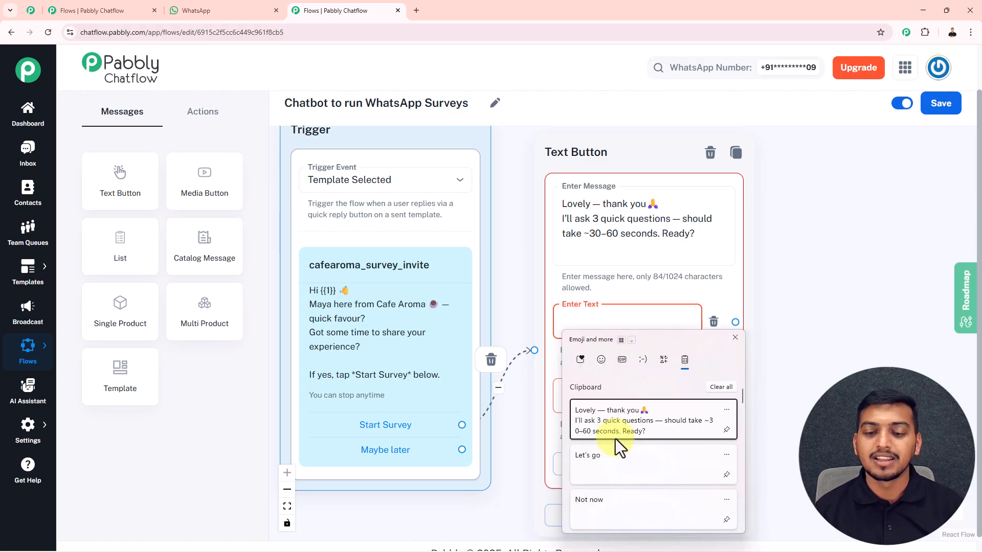
left_click(606, 463)
left_click(568, 401)
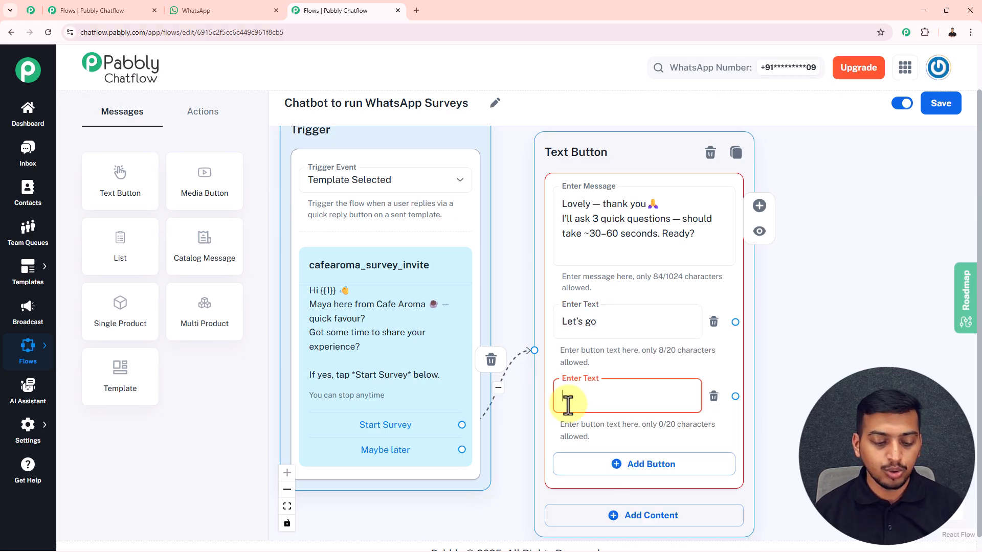
key("super+v")
left_click(604, 366)
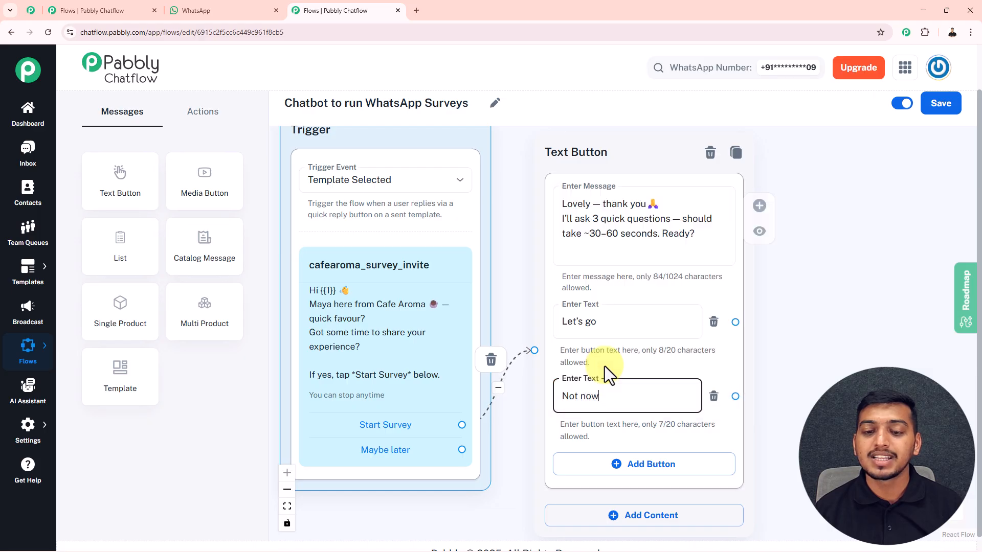
- Add a second Text Button block below the first and connect the Trigger's "Maybe later" option to it
scroll(893, 278, "down", 3)
left_click_drag(893, 278, 784, 322)
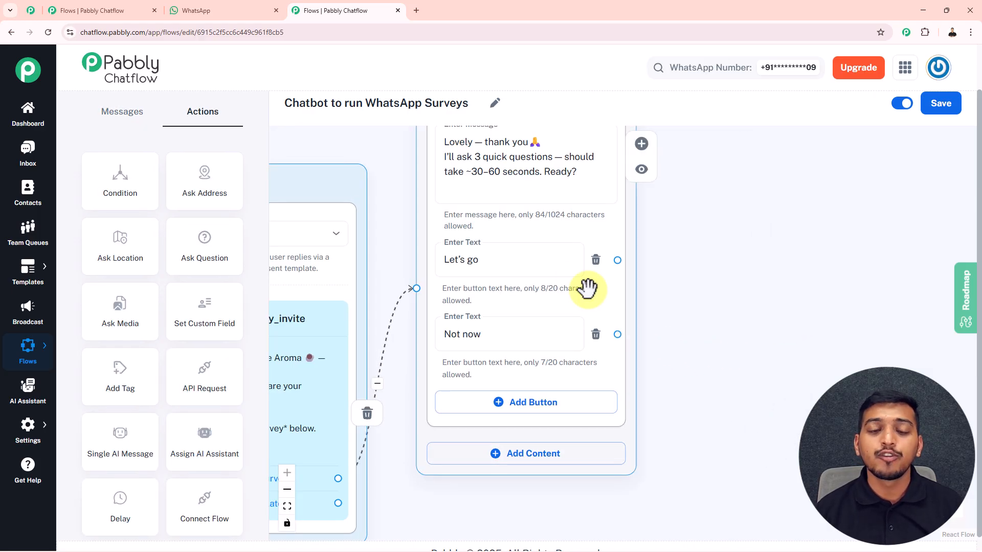
left_click(515, 335)
left_click_drag(737, 306, 788, 121)
left_click_drag(578, 478, 627, 481)
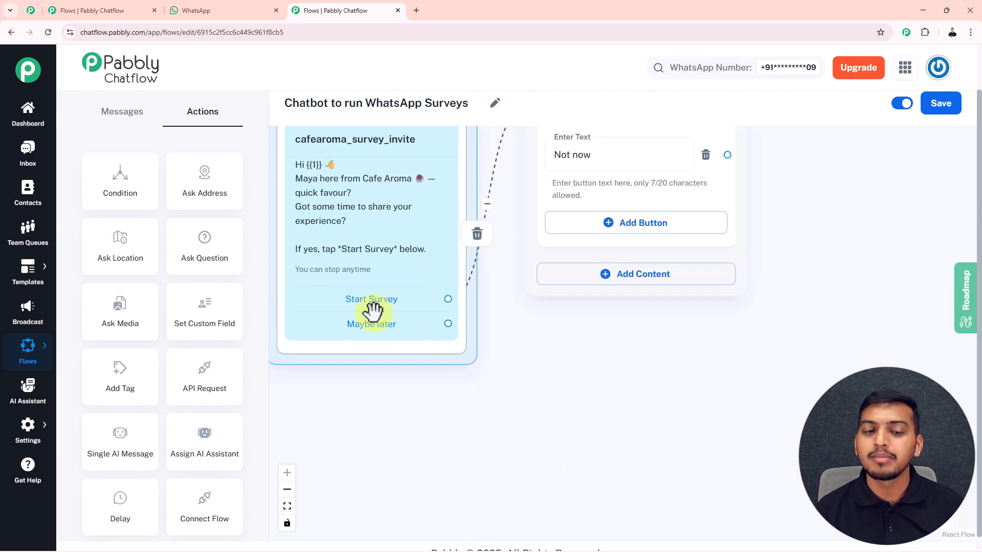
left_click(121, 121)
left_click_drag(120, 175, 575, 248)
left_click_drag(519, 350, 521, 355)
- Enter the "Maybe later" reply "No problem — thanks for visiting Cafe Aroma! If you change your mind, just tap on 'Survey' below"
left_click(594, 316)
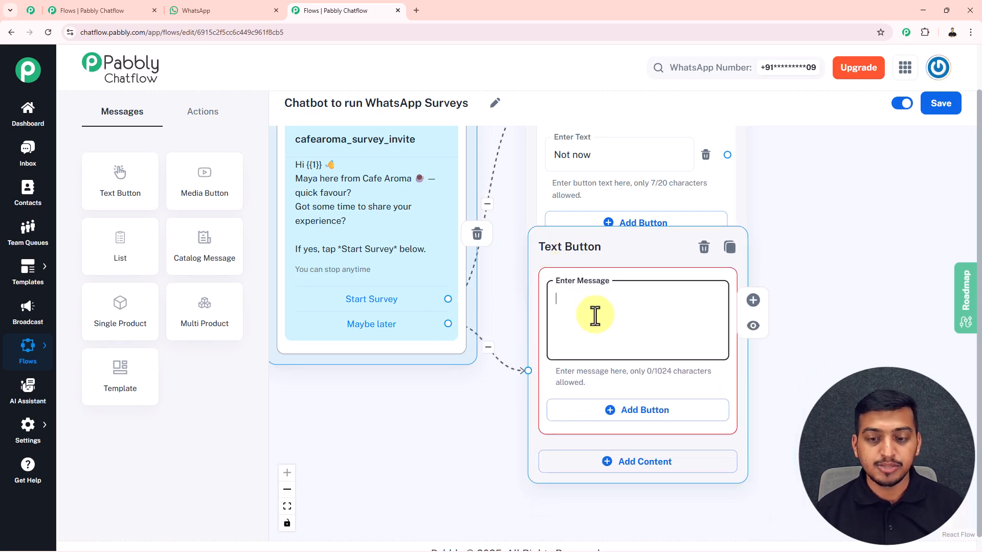
key("super+v")
left_click(608, 448)
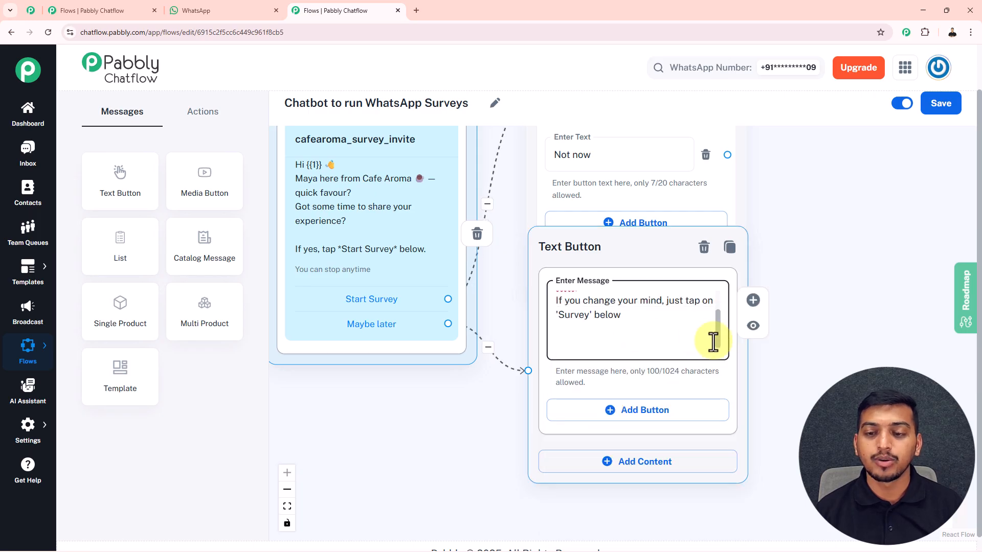
scroll(715, 315, "up", 1)
scroll(680, 316, "up", 1)
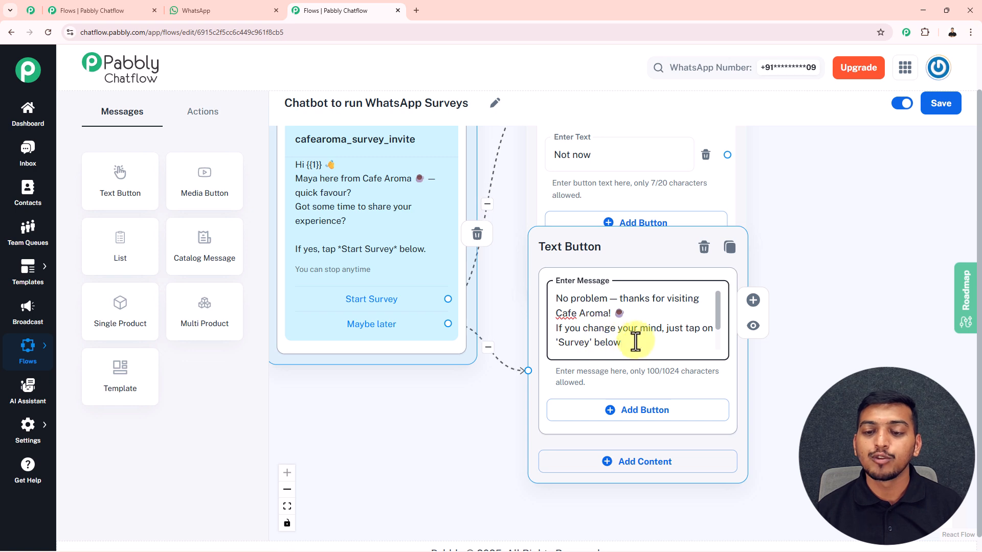
scroll(716, 318, "down", 2)
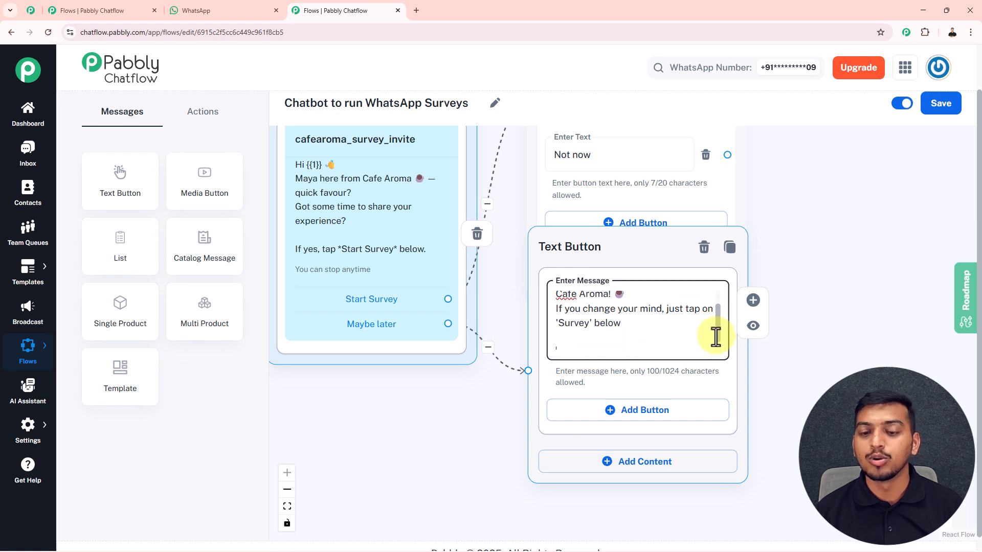
- Add a reply button labelled "Survey" to the "Maybe later" message
left_click(649, 417)
left_click(614, 423)
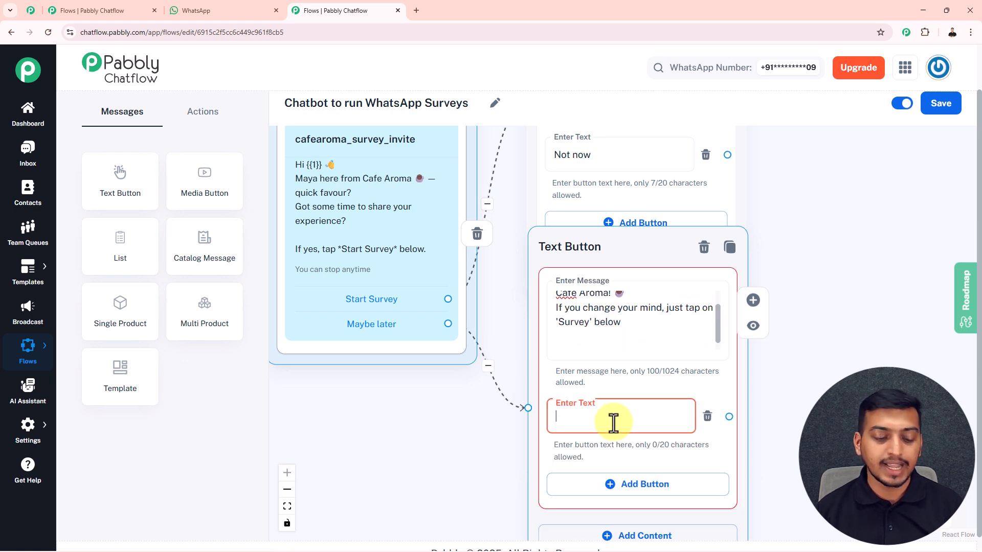
key("super+v")
left_click(593, 290)
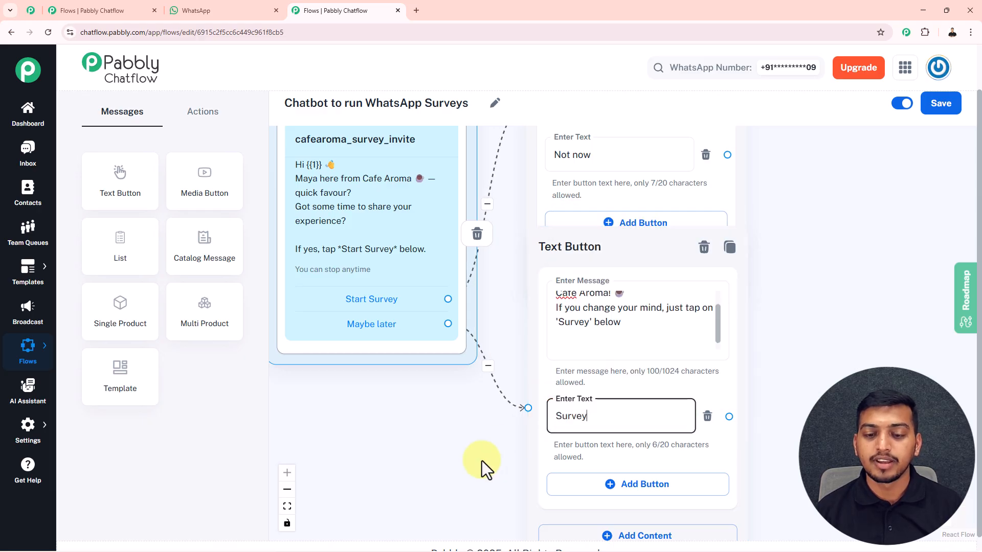
- Connect the "Survey" button back to the first Text Button block that introduces the questions
scroll(470, 463, "down", 3)
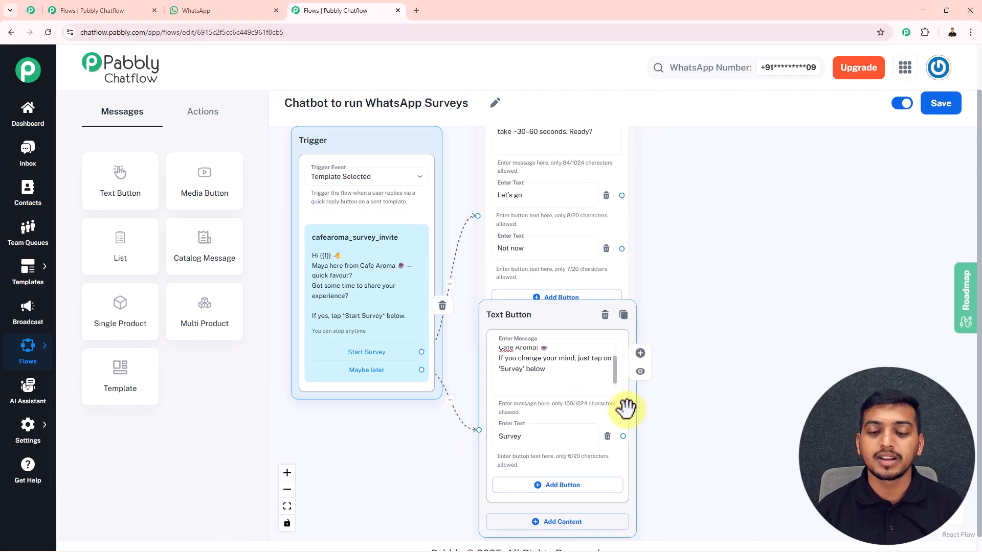
left_click_drag(622, 436, 477, 217)
scroll(673, 222, "down", 2)
left_click_drag(677, 232, 668, 284)
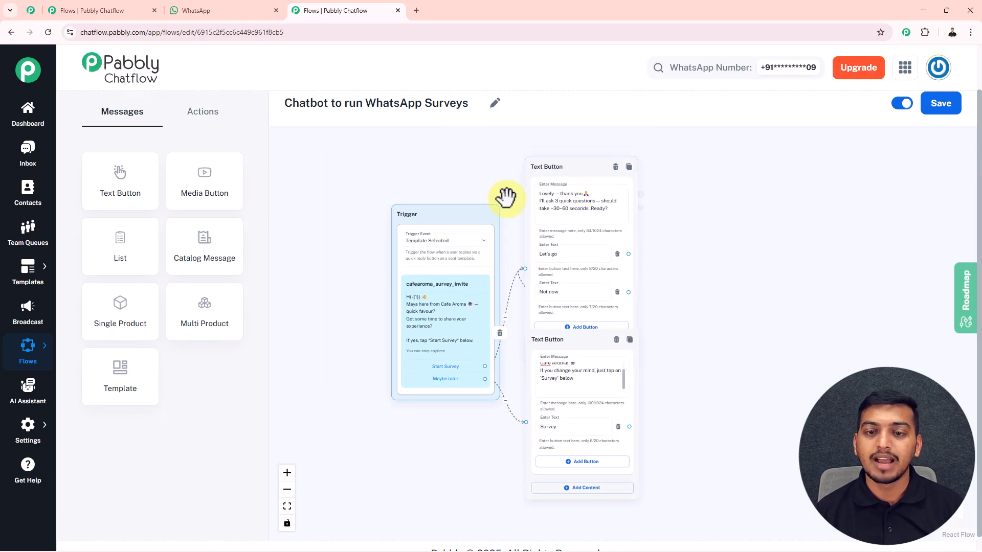
- Add an Ask Question block beside the first Text Button block and connect the "Let's go" button to it
left_click_drag(705, 252, 683, 246)
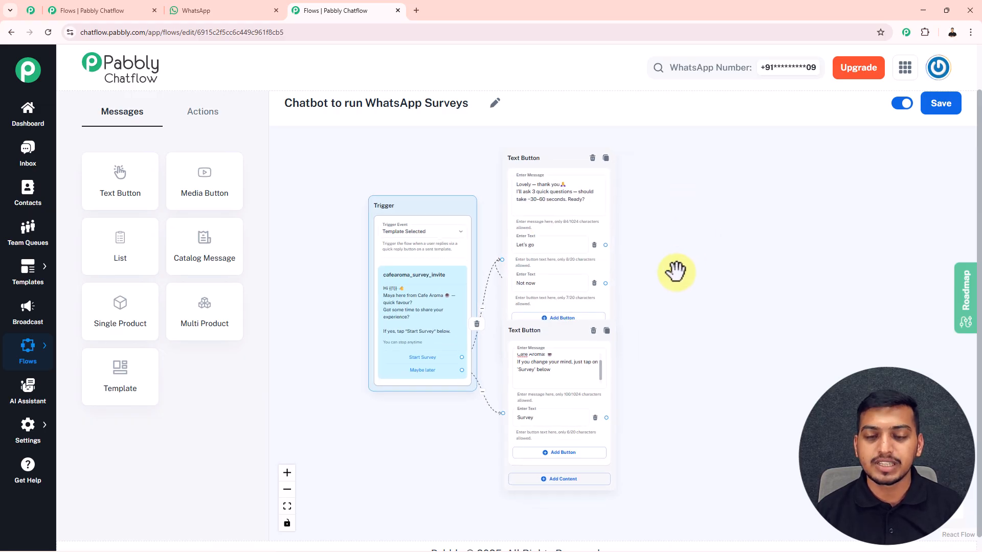
scroll(675, 269, "up", 5)
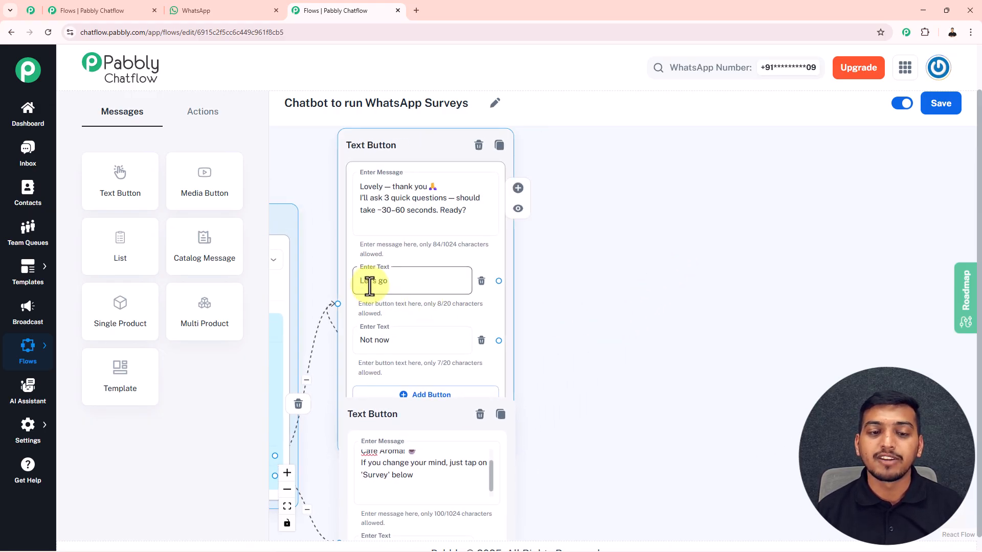
mouse_move(572, 275)
left_mouse_down()
mouse_move(562, 293)
mouse_move(560, 278)
left_mouse_up()
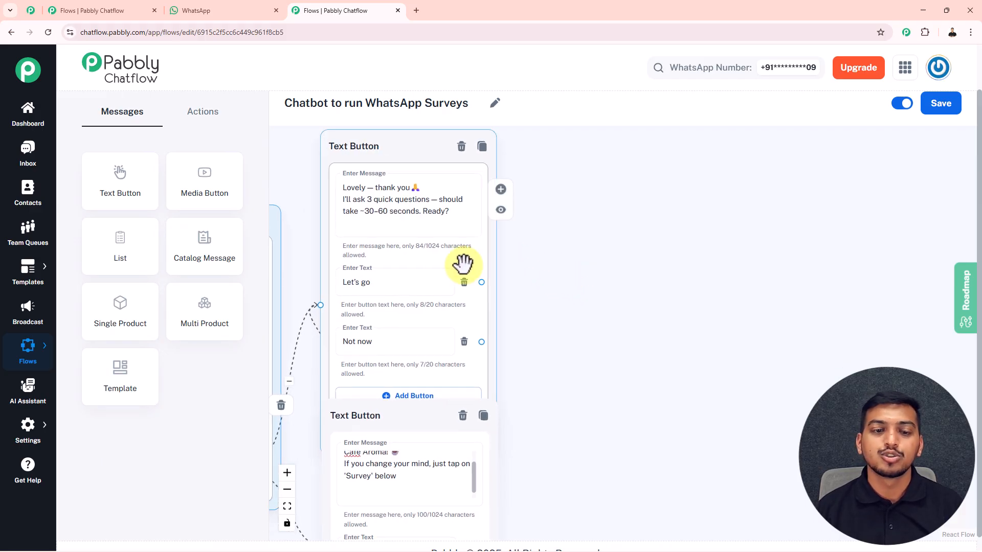
left_click(214, 117)
left_click_drag(202, 247, 575, 167)
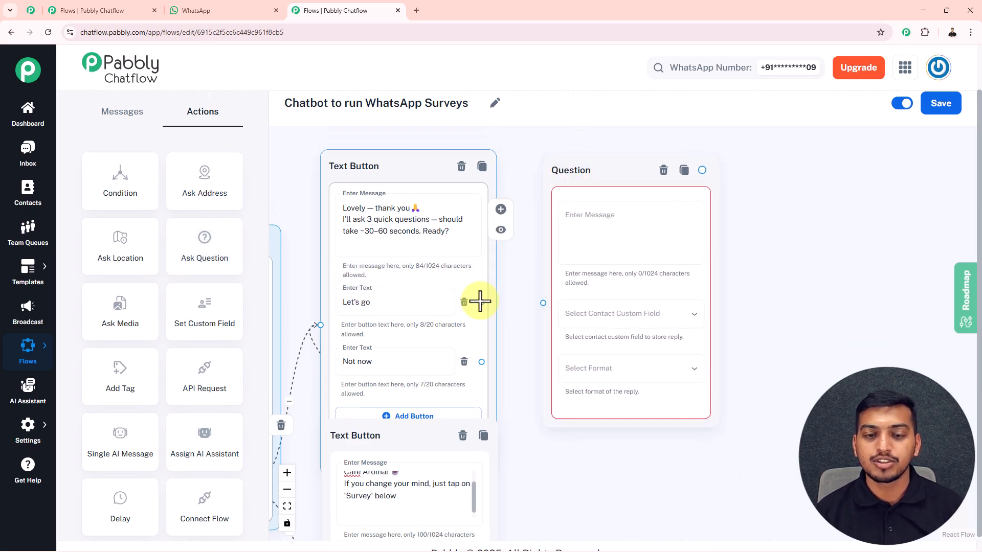
left_click_drag(479, 302, 541, 302)
- Enter the question "1) How would you rate your visit today? (1 = Poor — 5 = Excellent)" and store replies in the Experience custom field
left_click(586, 233)
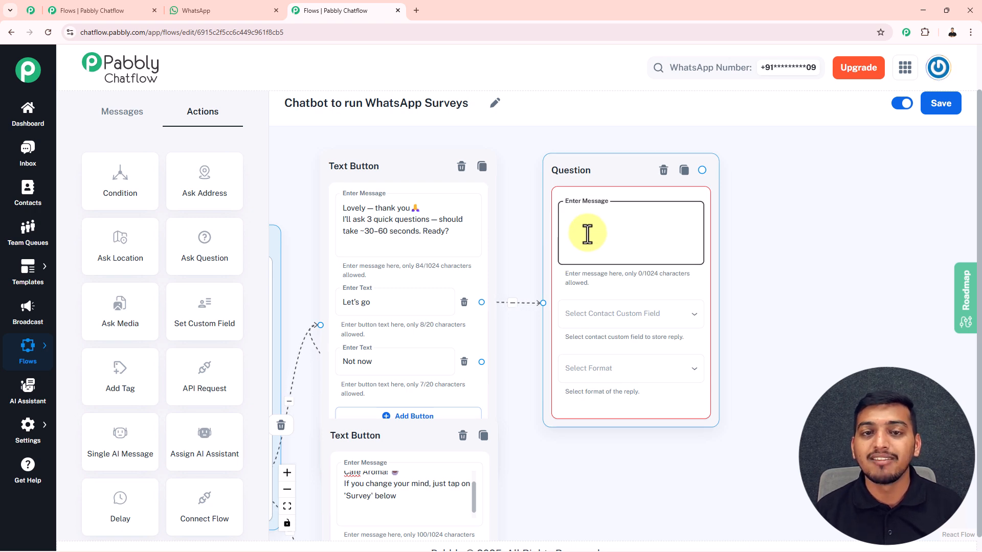
key("ctrl+v")
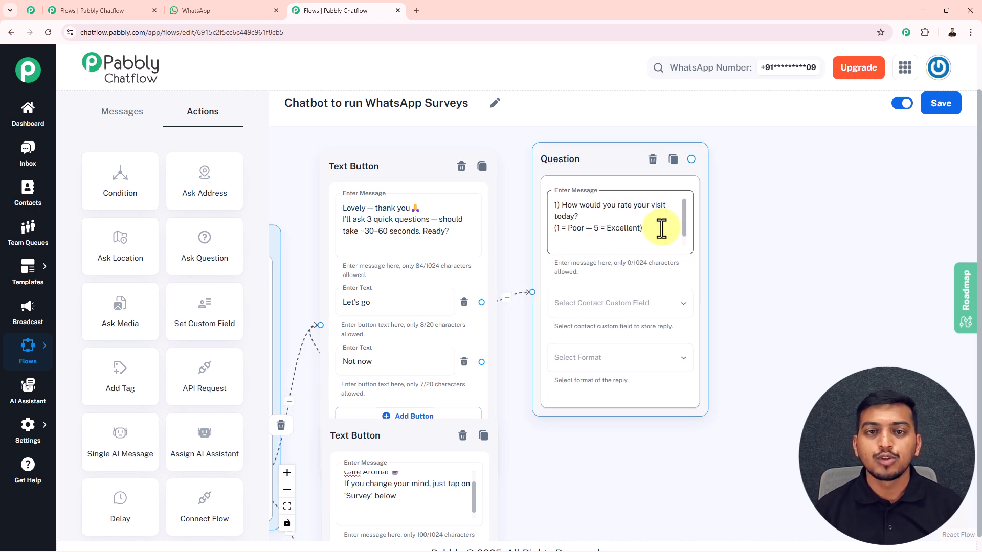
scroll(782, 297, "up", 2)
left_click_drag(771, 300, 762, 353)
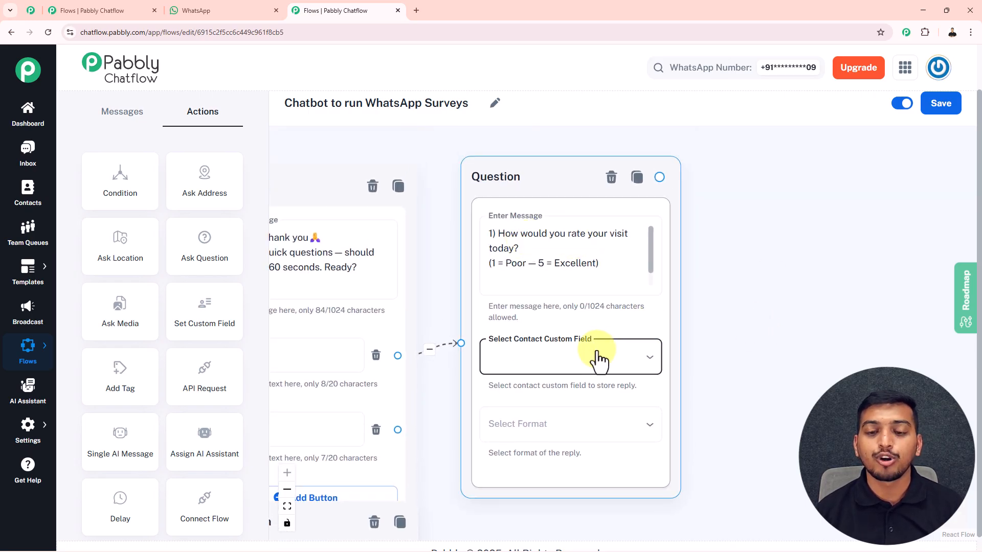
left_click(605, 363)
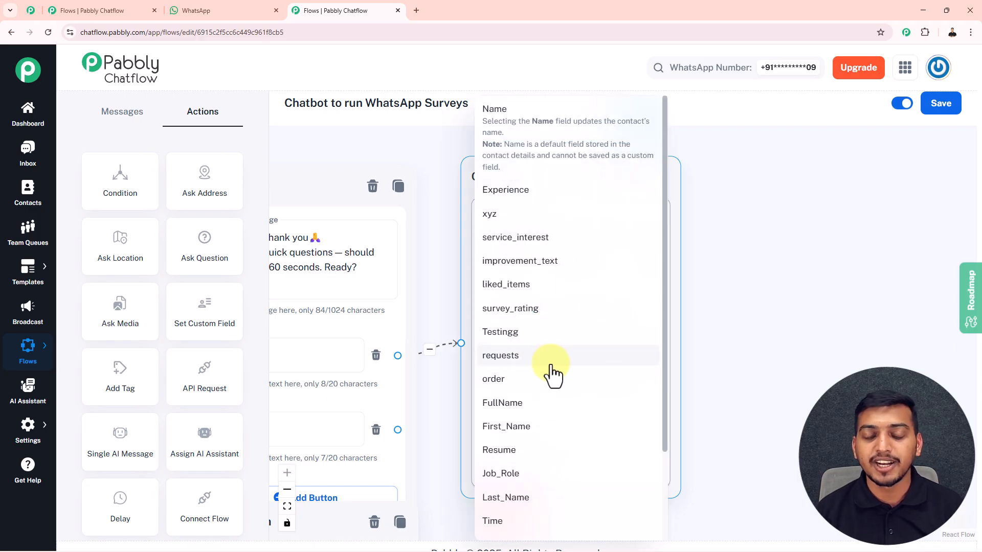
left_click(514, 197)
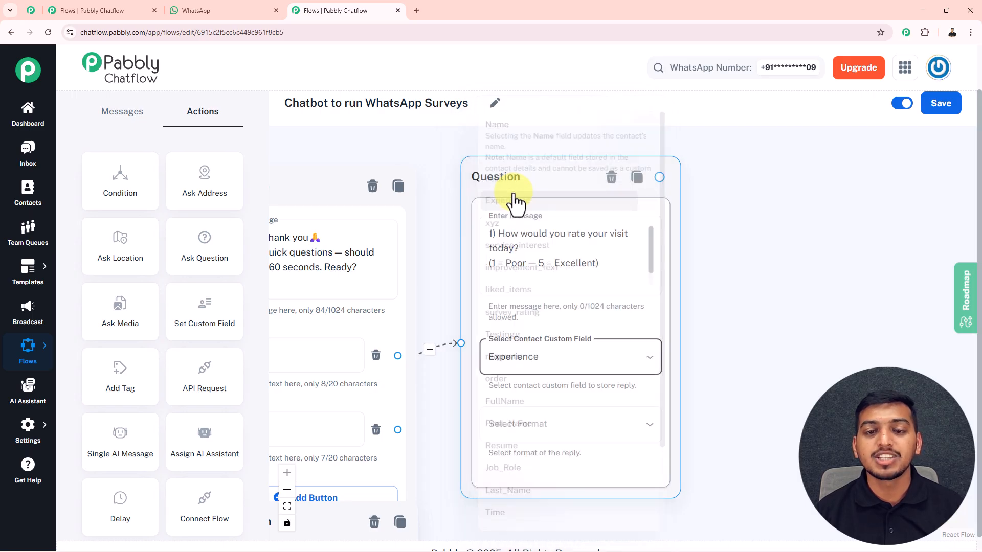
- Set the reply format of the visit rating question to Any
left_click_drag(782, 285, 771, 218)
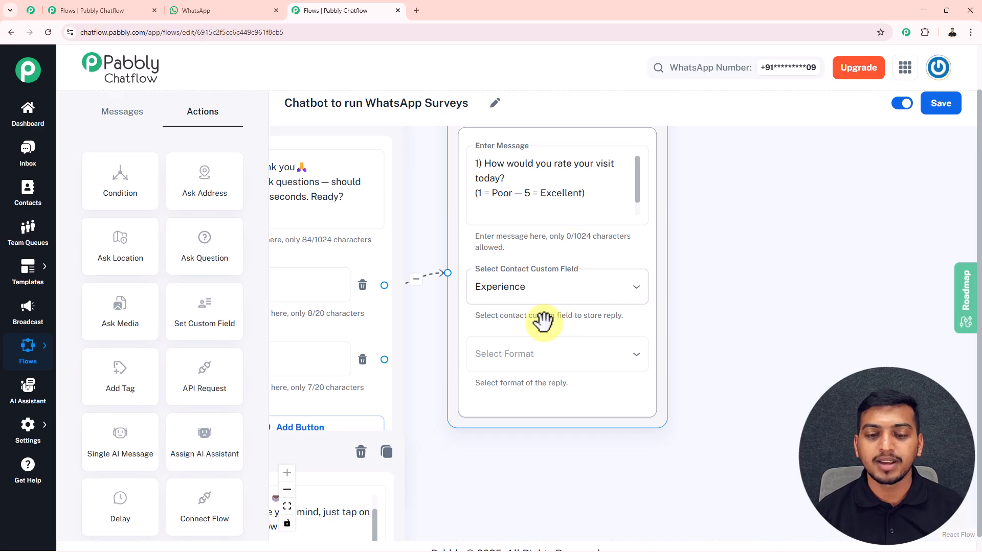
left_click(525, 356)
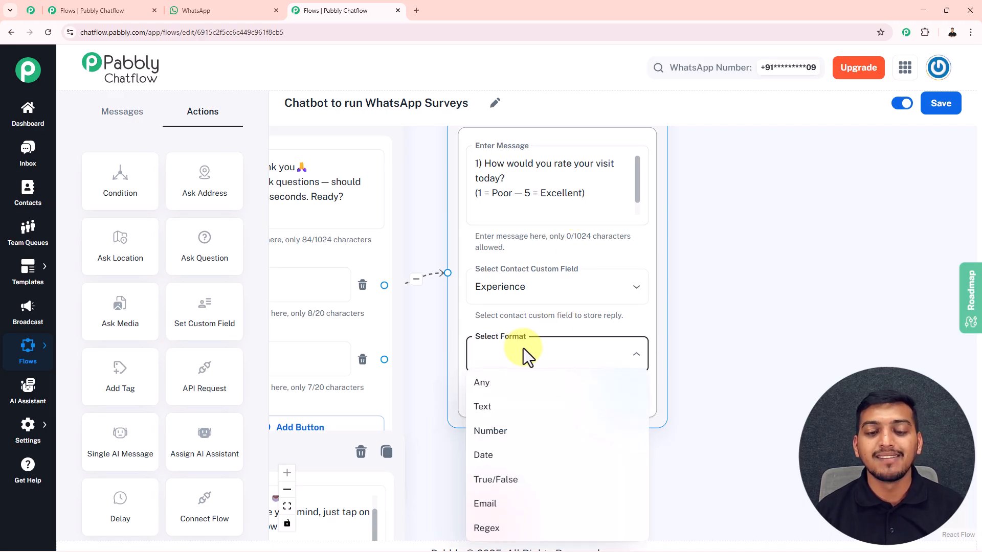
left_click(511, 384)
scroll(715, 307, "down", 3)
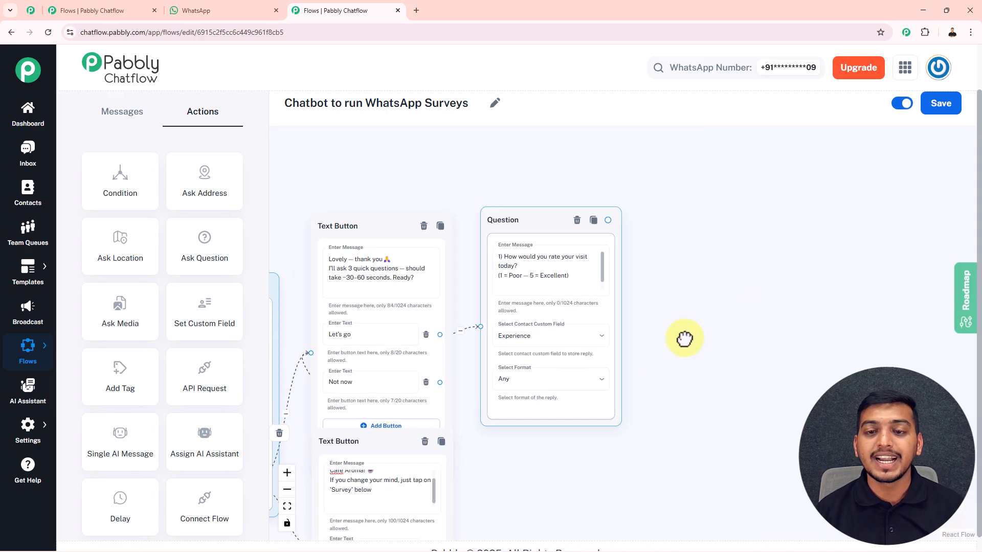
- Add a Text Button block connected after the rating question, with the message "2) What did you enjoy most? (pick one)"
left_click(125, 118)
left_click_drag(119, 170, 608, 206)
left_click_drag(576, 235, 618, 219)
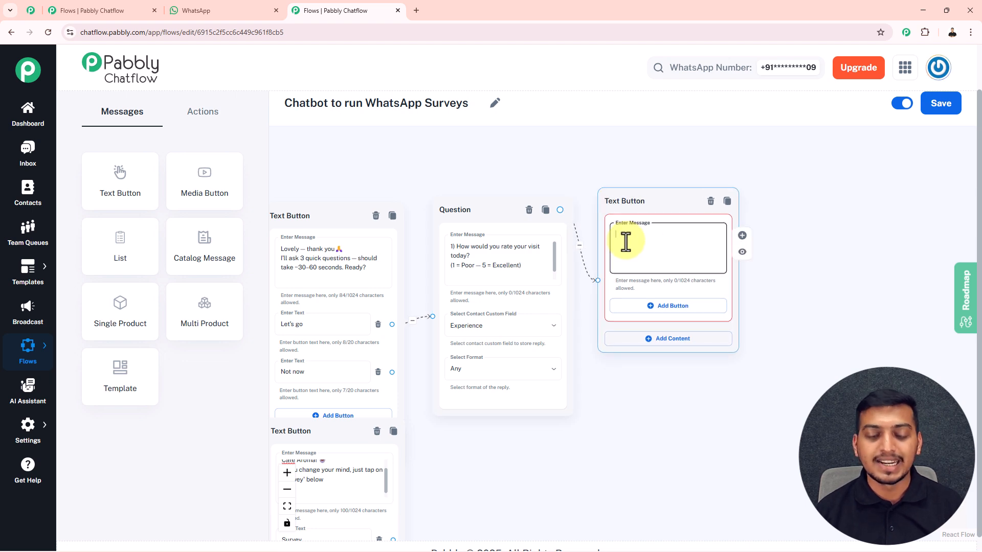
type("2) What did you enjoy most? (pick one)")
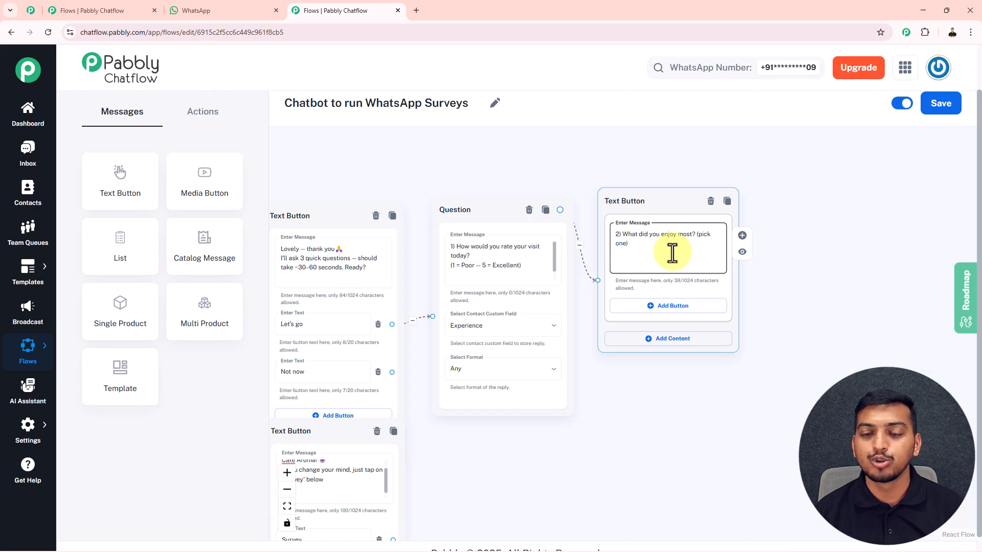
- Add three reply buttons to the "What did you enjoy most?" message
left_click(667, 305)
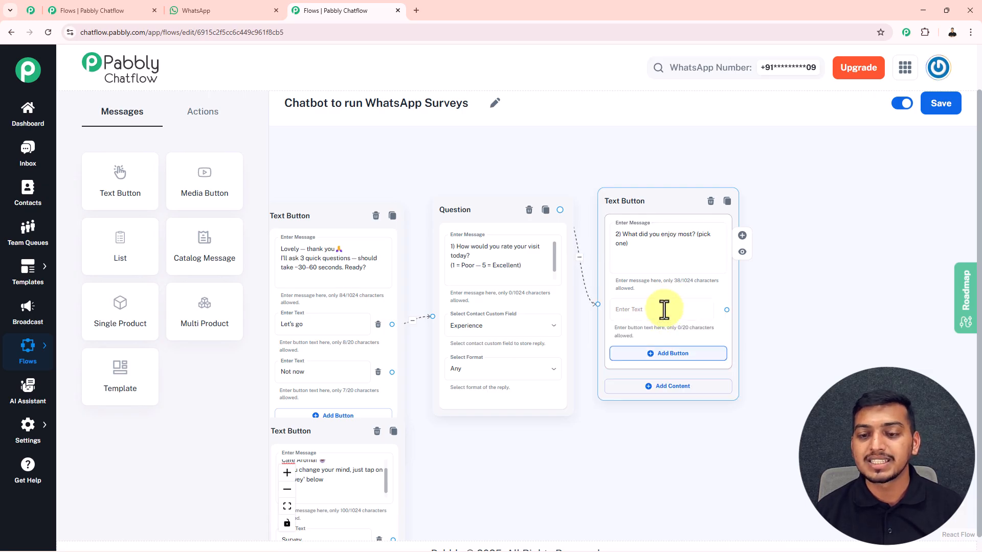
left_click(665, 354)
left_click(664, 401)
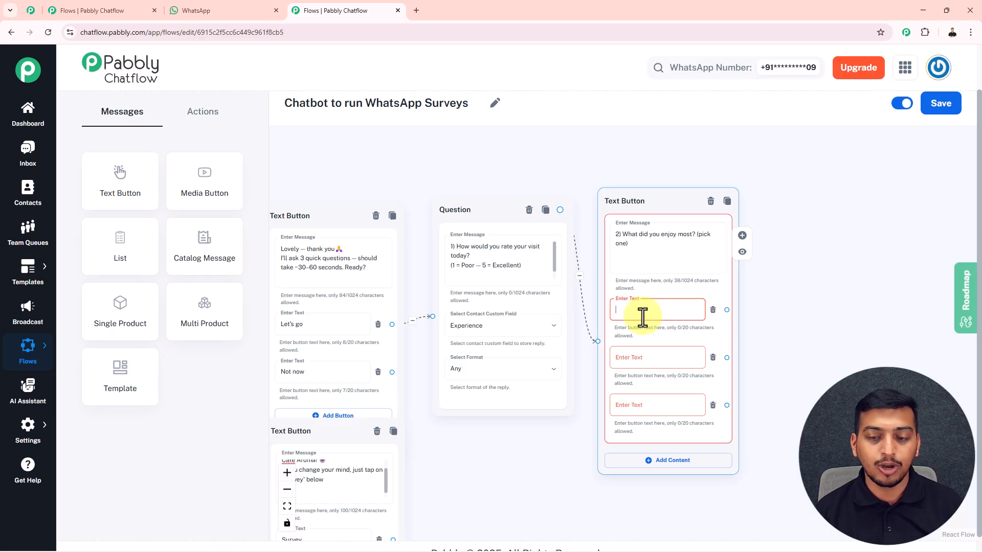
- Label the three reply buttons "Coffee & drinks ☕", "Food / pastries 🍰" and "Ambience 🪑"
key("super+v")
left_click(649, 452)
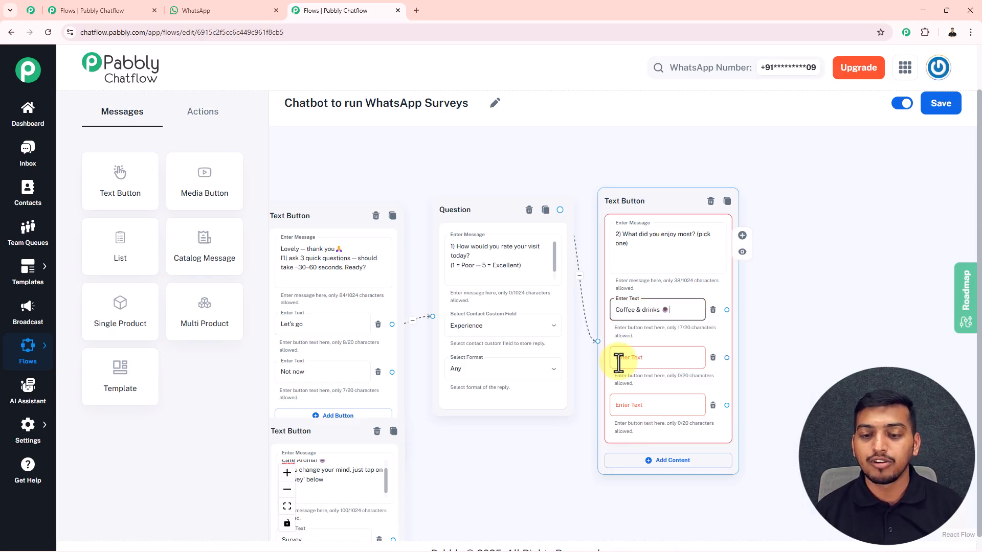
left_click(620, 361)
key("super+v")
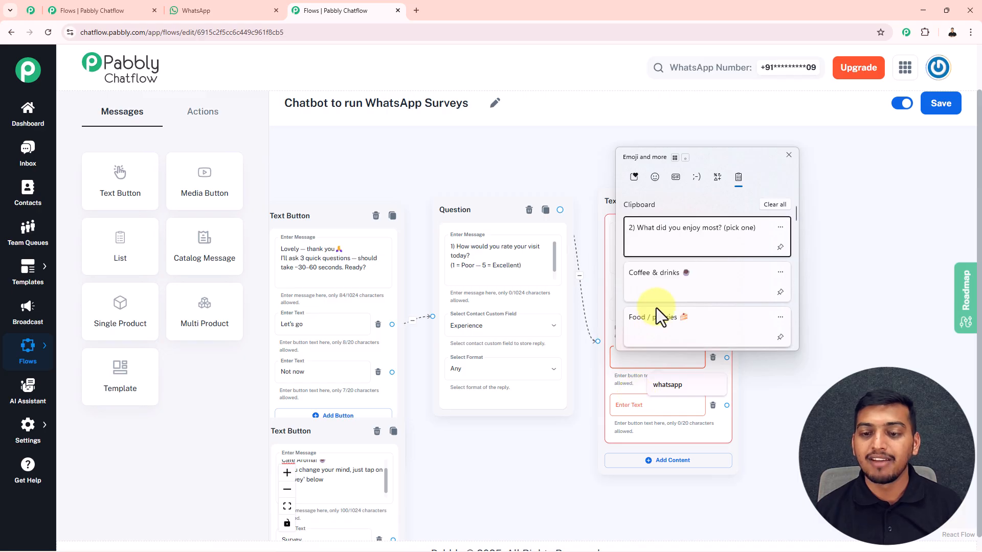
left_click(657, 330)
left_click(638, 408)
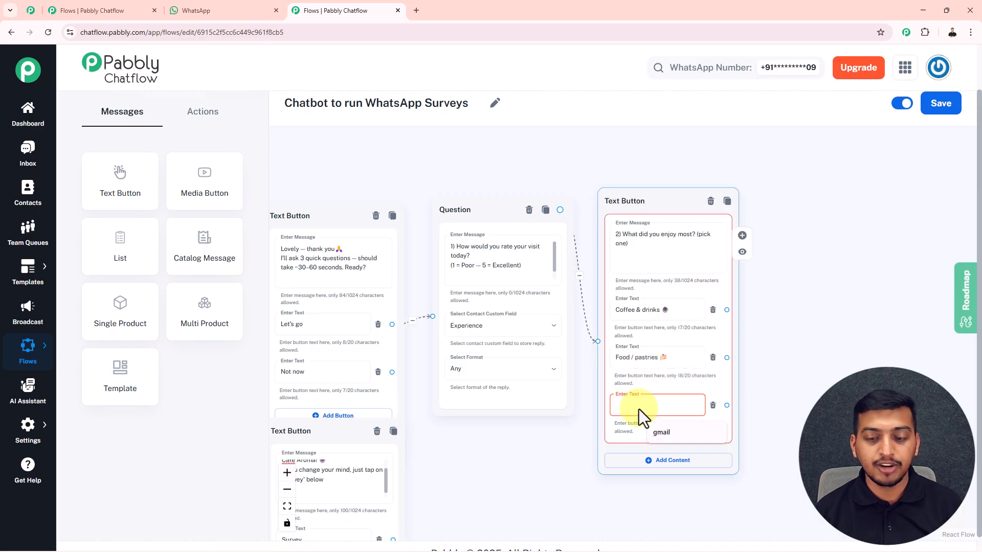
key("super+v")
scroll(664, 371, "down", 1)
left_click(663, 367)
- Add a Set Custom Field block beside the second question and connect the "Coffee & drinks" button to it
left_click_drag(767, 346, 669, 335)
left_click(550, 294)
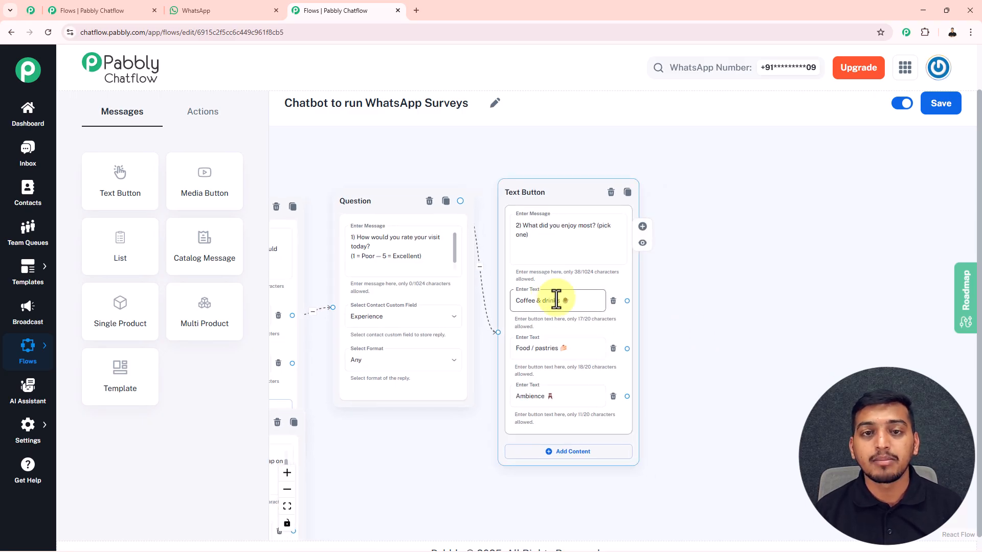
left_click(648, 309)
left_click_drag(692, 324, 622, 321)
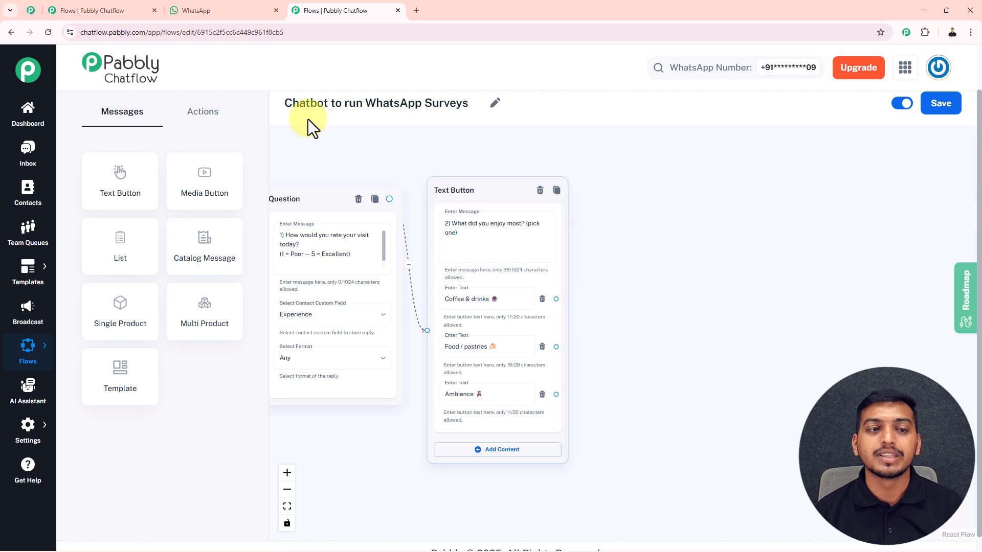
left_click(206, 119)
left_click_drag(207, 312, 628, 207)
left_click_drag(634, 210, 604, 193)
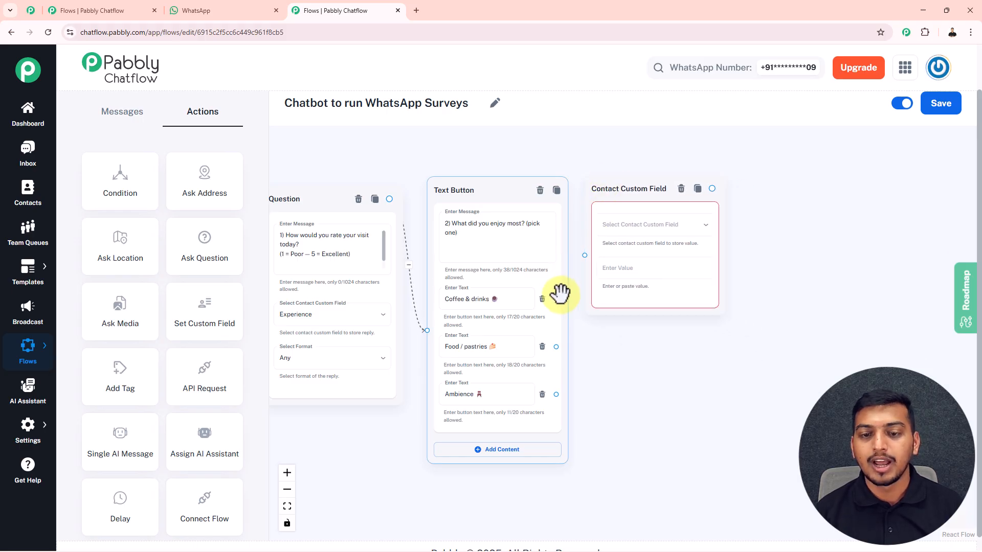
left_click_drag(561, 291, 635, 237)
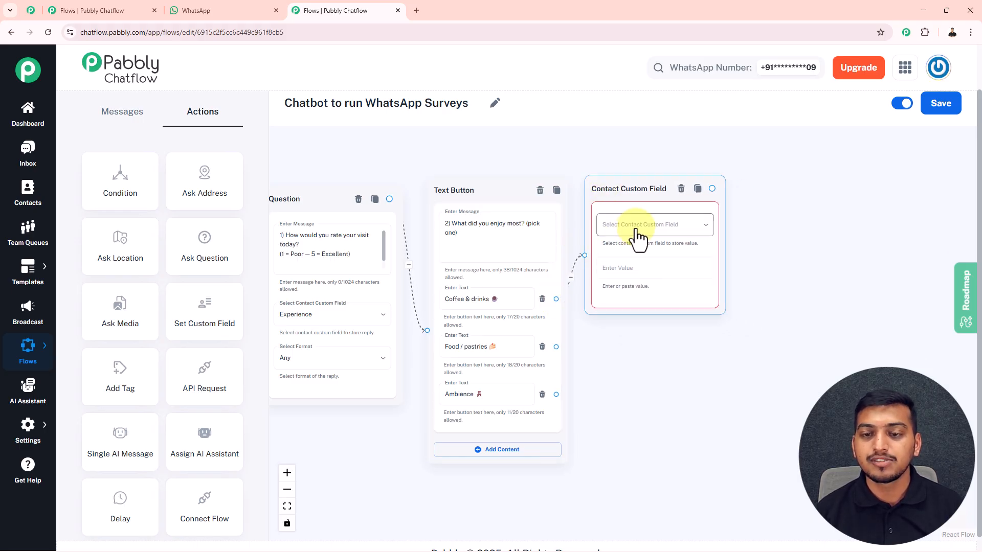
- Make the new block store the value "Coffee & drinks ☕" in the liked_items custom field
left_click(638, 236)
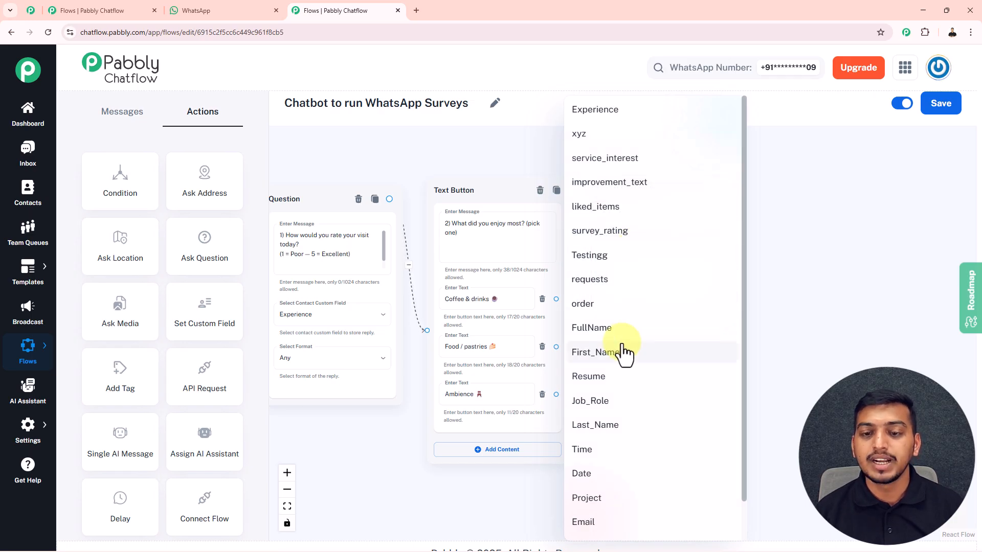
left_click(614, 207)
left_click_drag(708, 283, 599, 291)
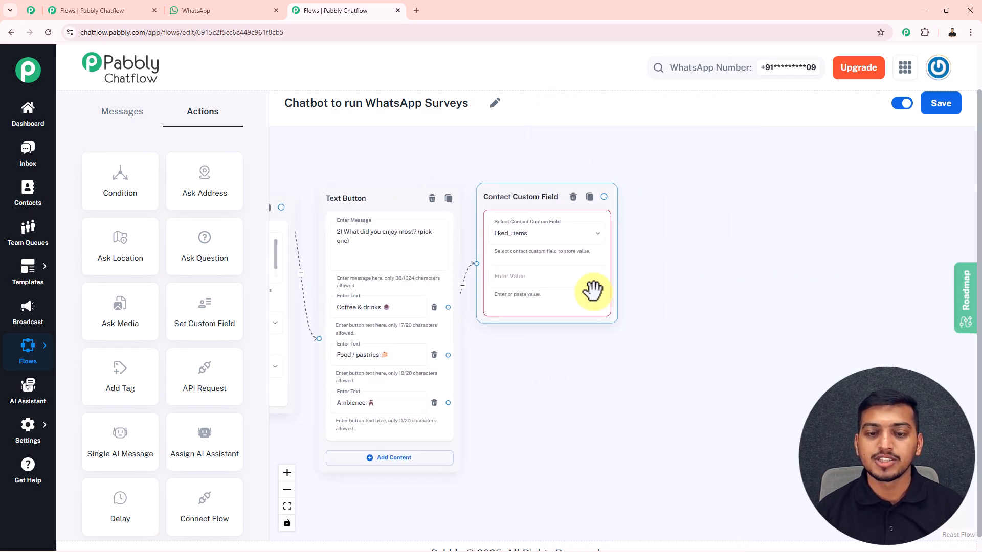
left_click(343, 307)
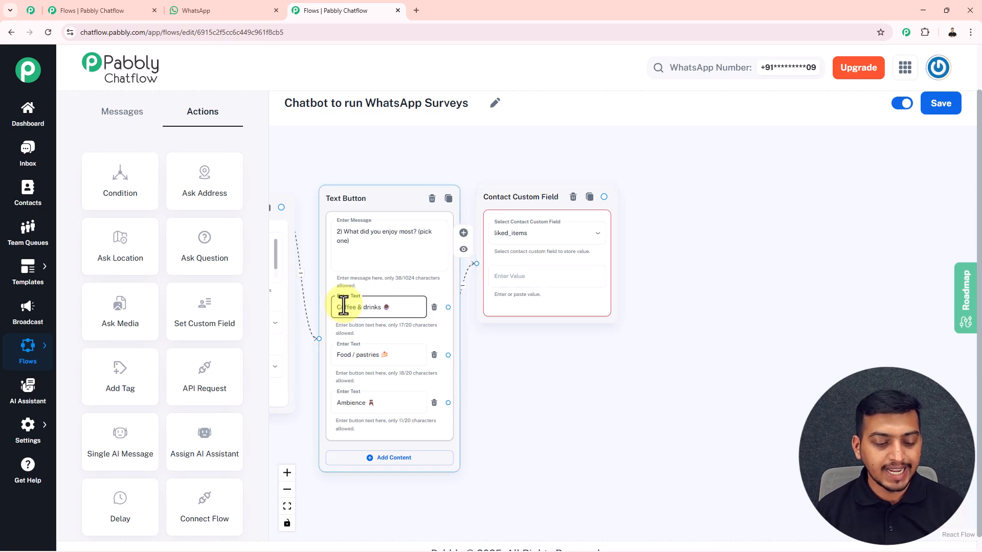
left_click(502, 278)
type("Coffee & drinks ☕")
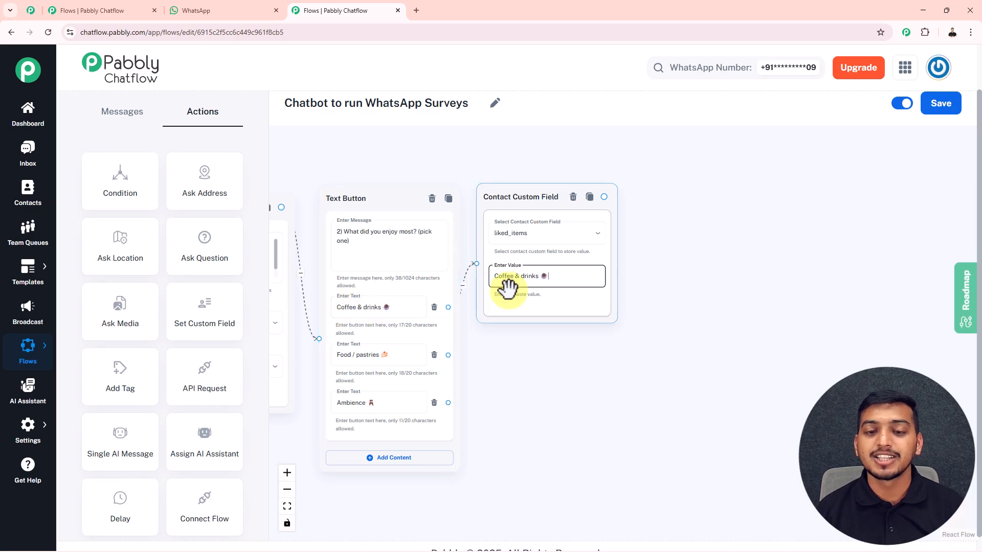
left_click_drag(524, 386, 525, 353)
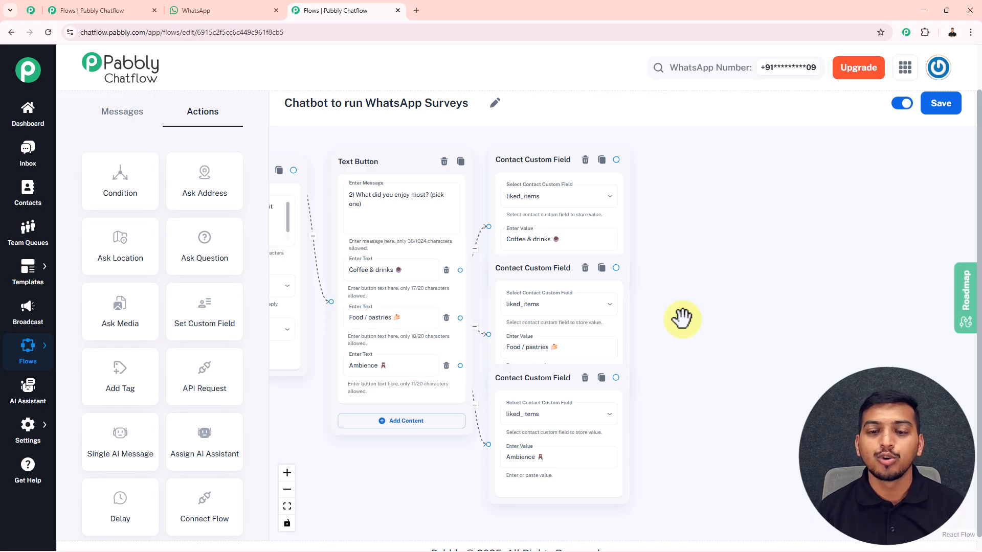
- Try out a List message block beside the three Contact Custom Field blocks
scroll(682, 319, "down", 3)
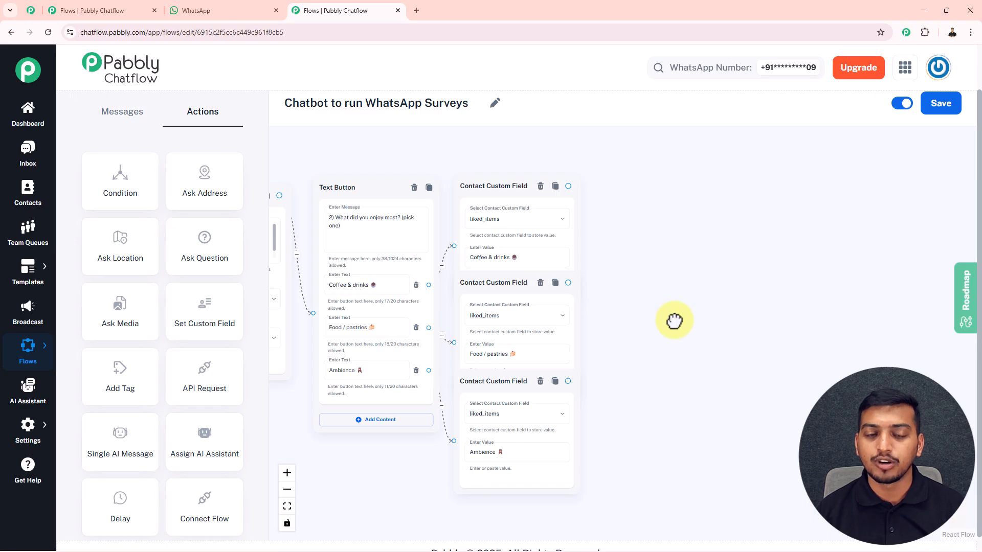
left_click_drag(653, 327, 707, 310)
left_click(402, 165)
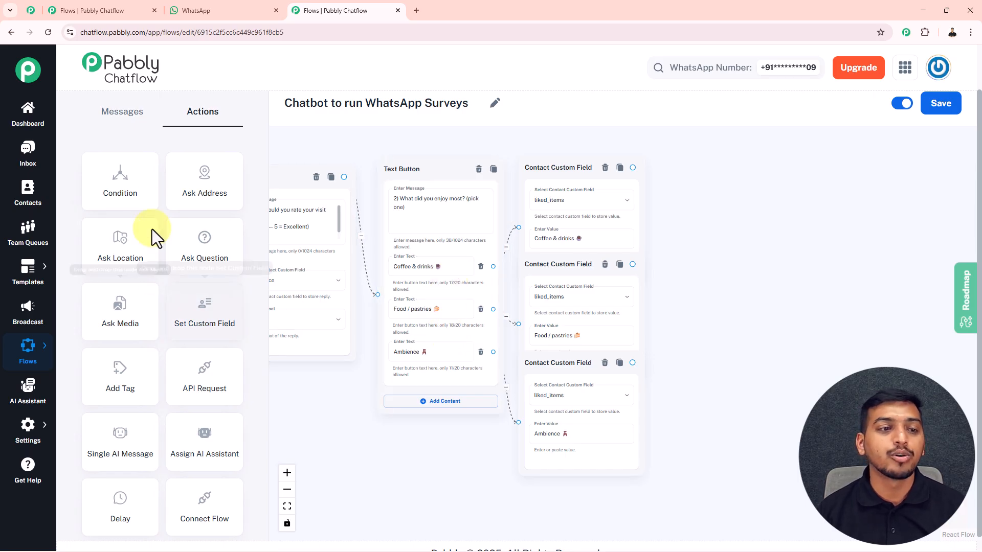
left_click(128, 119)
left_click_drag(121, 249, 724, 219)
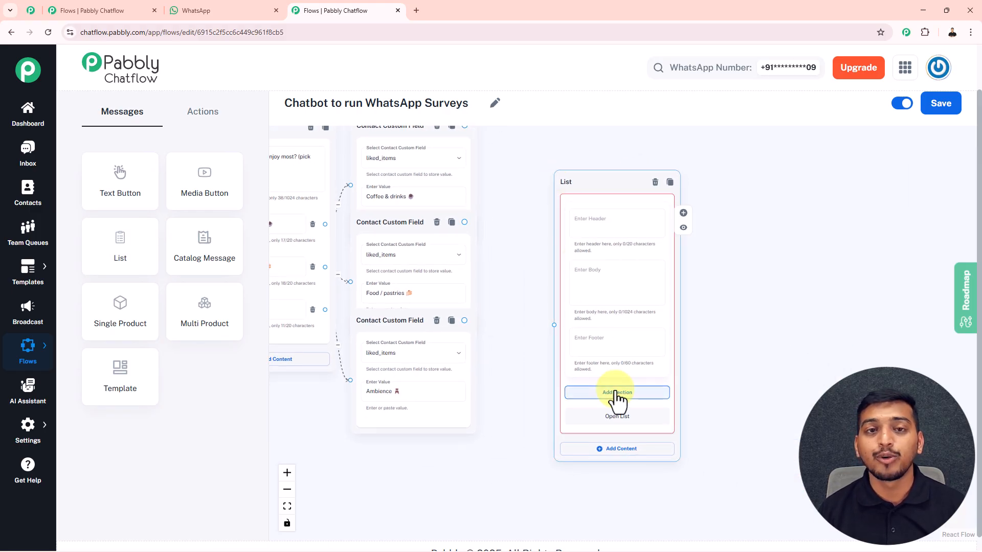
- Add one section with four empty items to the List block
left_click(617, 392)
scroll(684, 267, "down", 3)
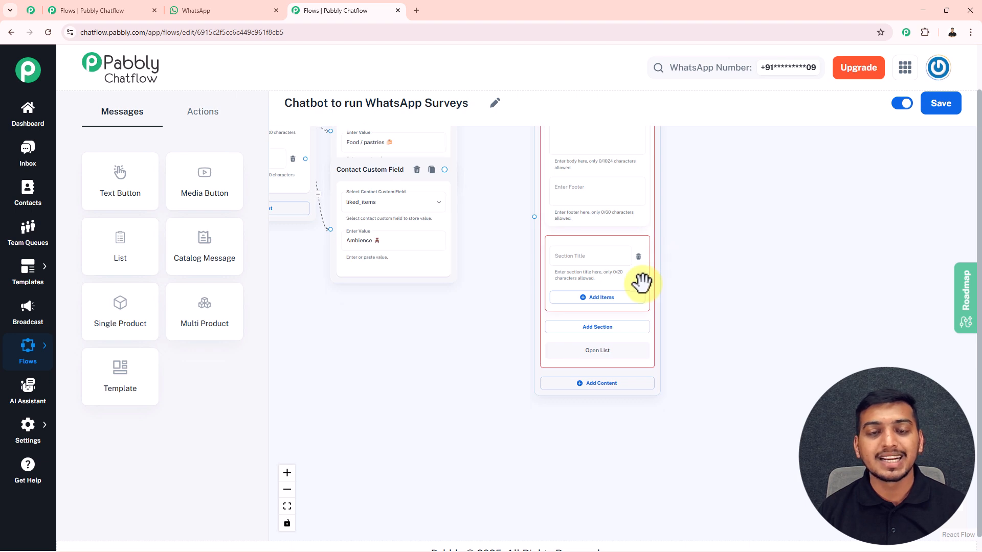
left_click(628, 302)
left_click(605, 411)
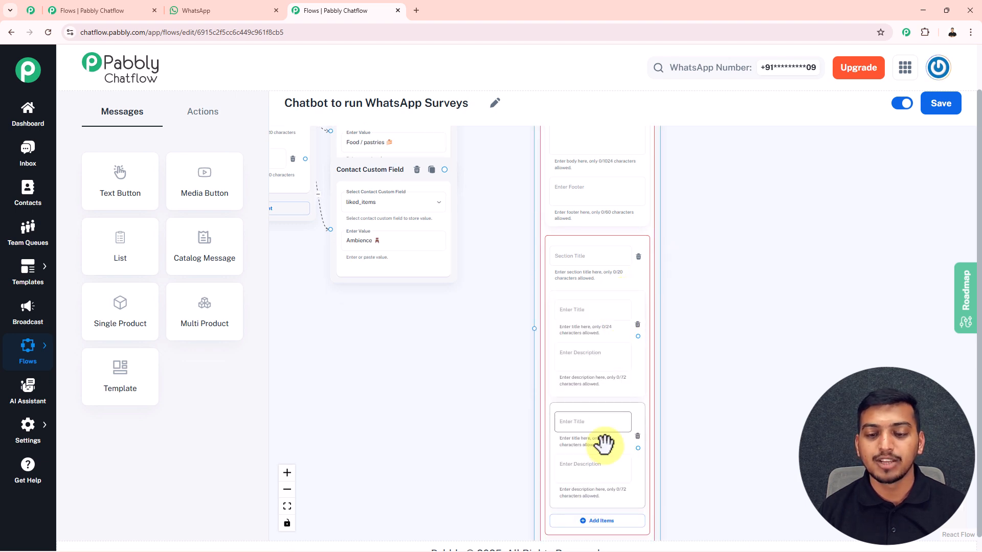
left_click(597, 518)
scroll(721, 375, "down", 4)
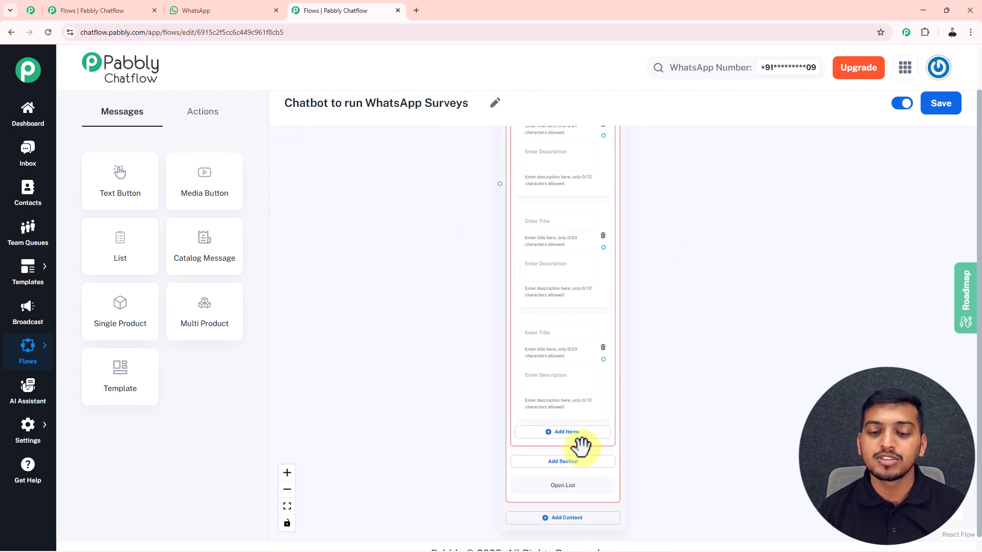
left_click(573, 443)
scroll(721, 403, "down", 5)
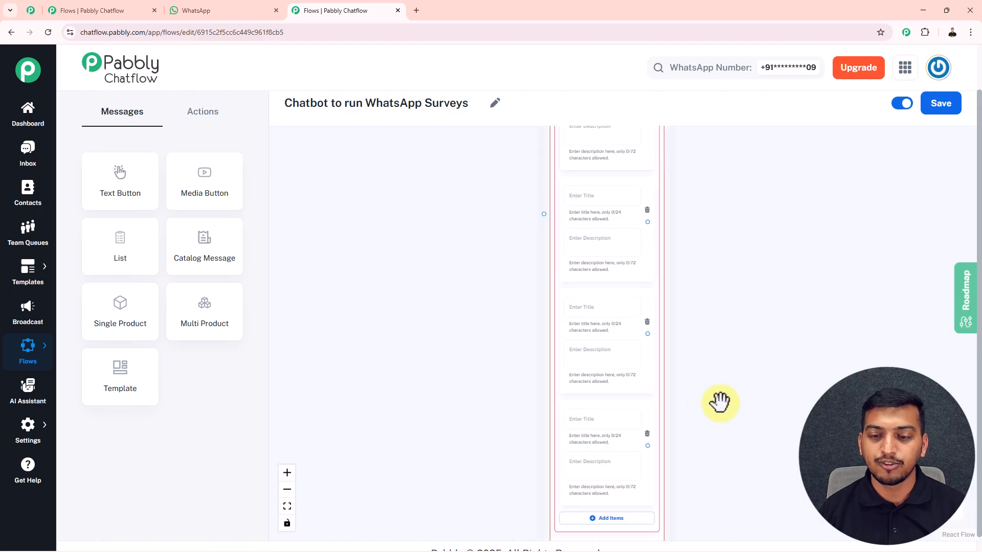
left_click_drag(726, 377, 708, 390)
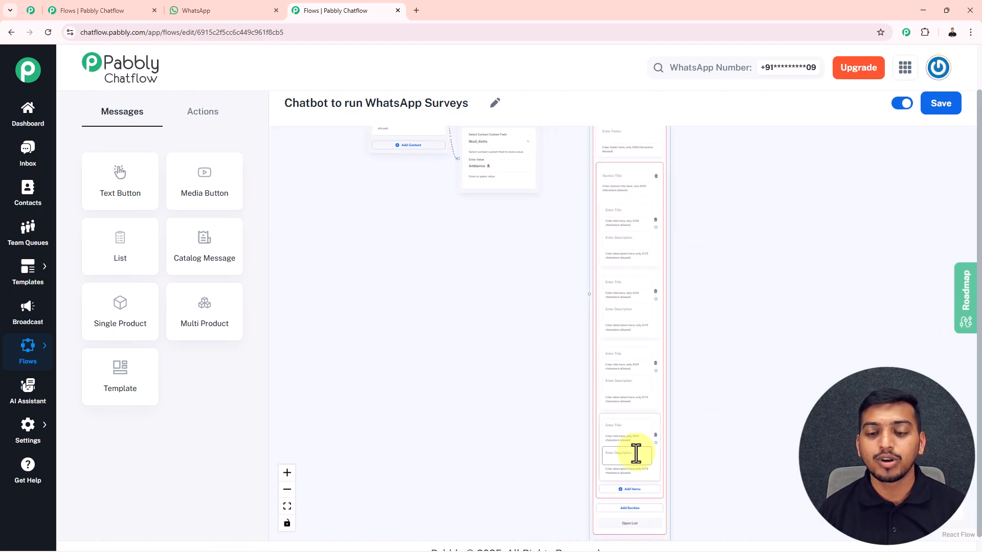
- Delete the List block from the flow
scroll(736, 320, "down", 2)
left_click_drag(741, 313, 704, 391)
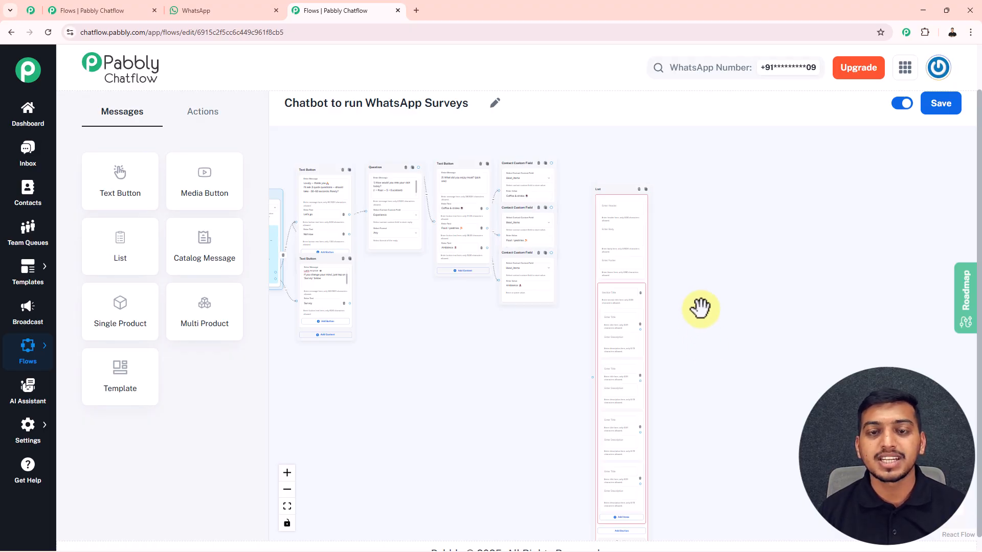
scroll(700, 308, "up", 5)
left_click_drag(841, 368, 846, 368)
left_click(763, 327)
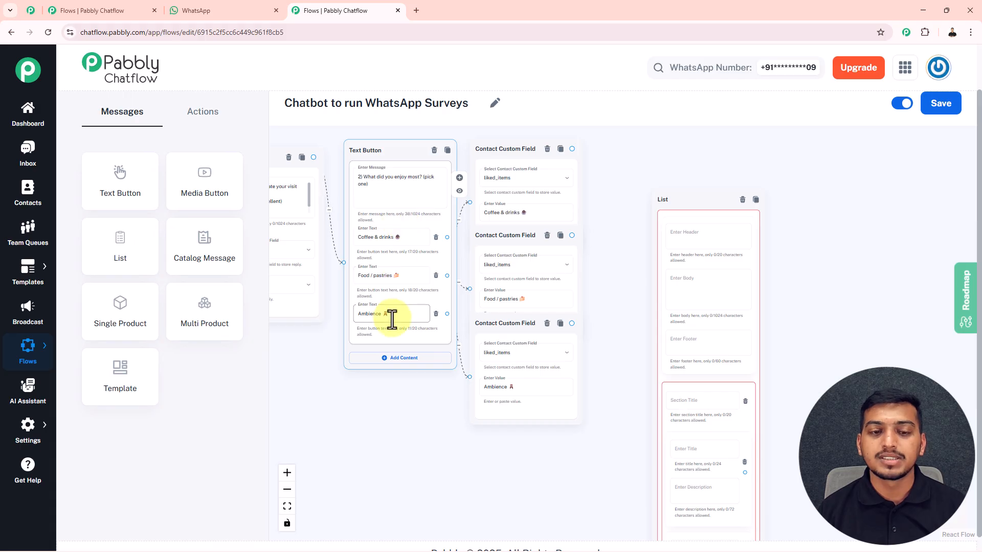
left_click(742, 200)
left_click_drag(674, 156, 706, 180)
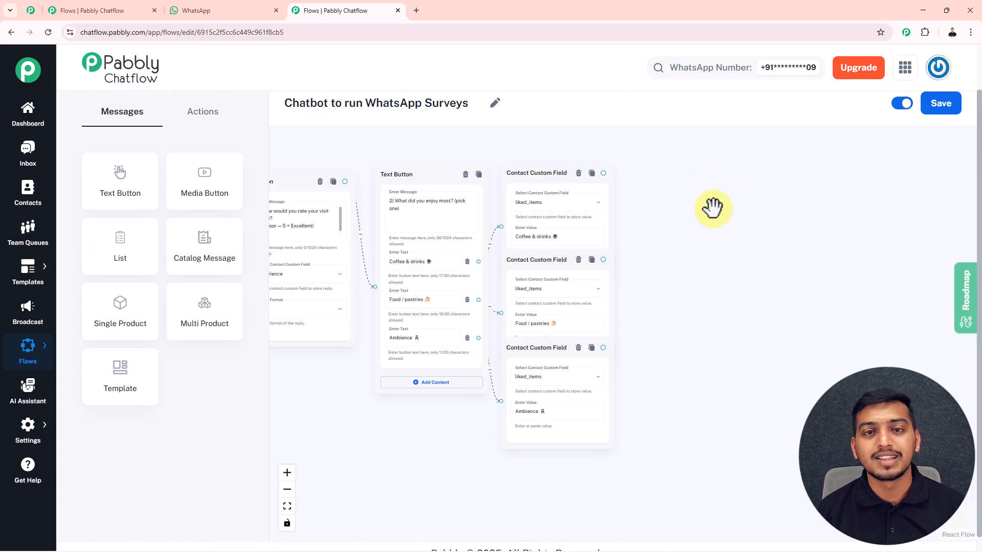
- Save the survey flow and bring all of its blocks into view
left_click(939, 108)
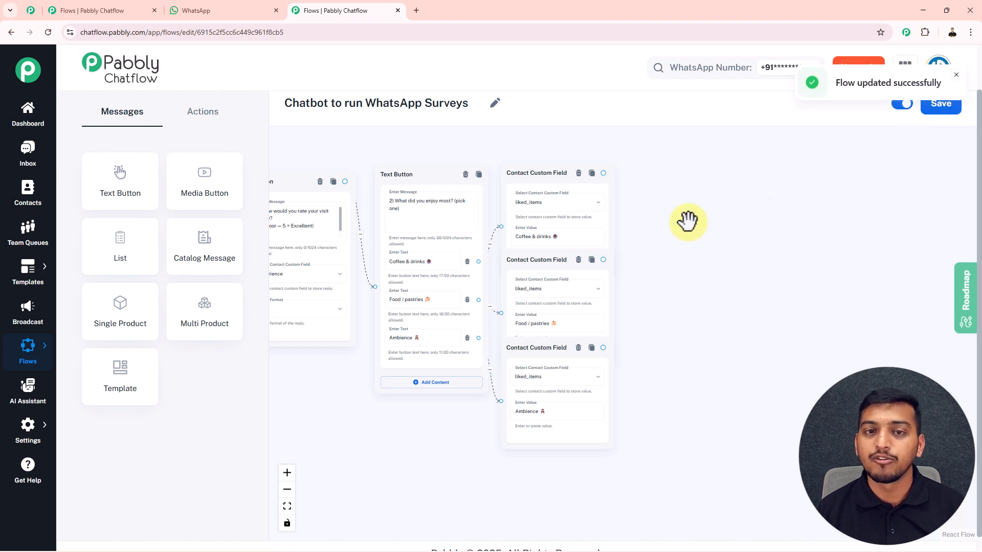
scroll(687, 221, "down", 5)
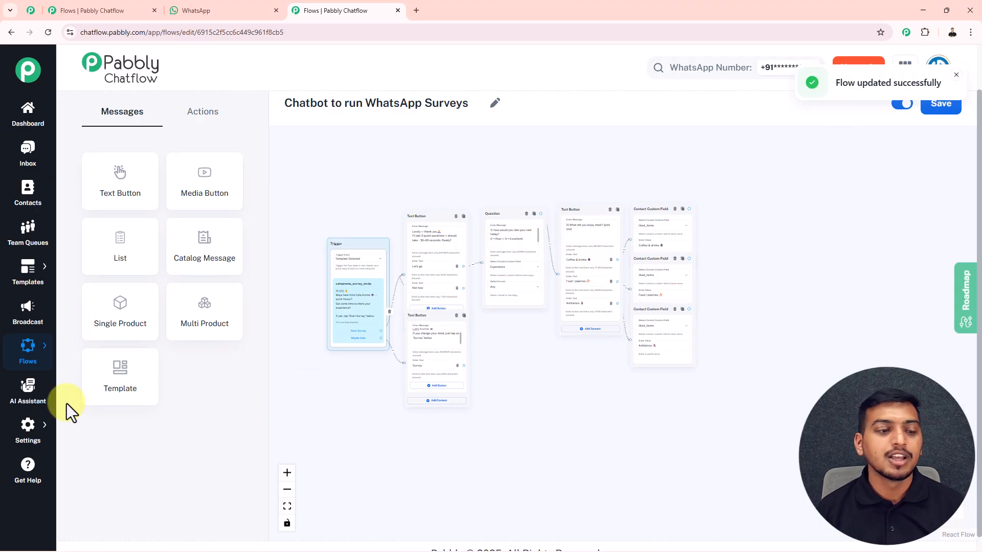
- Open the Contact Custom Fields settings and look through the defined fields
mouse_move(28, 427)
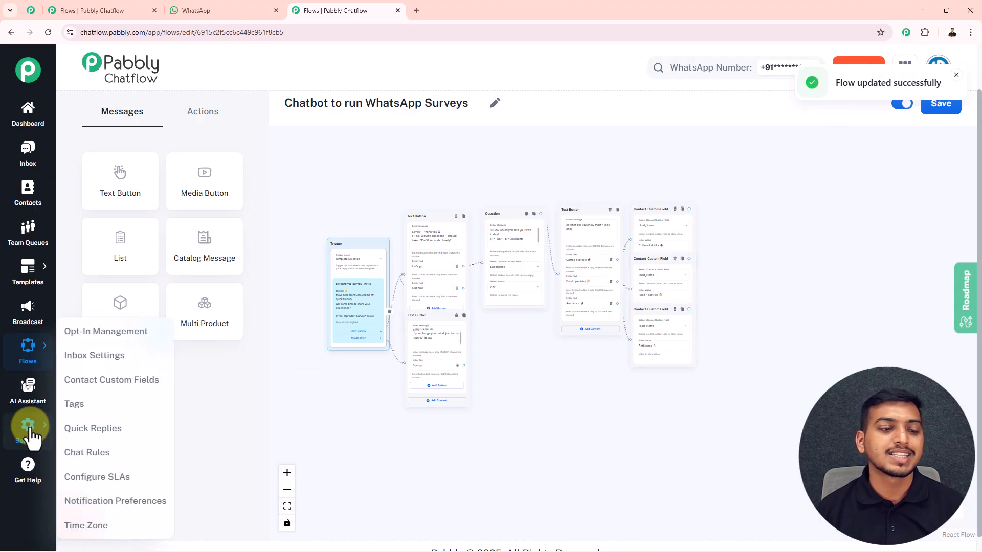
left_click(137, 382)
scroll(381, 335, "down", 9)
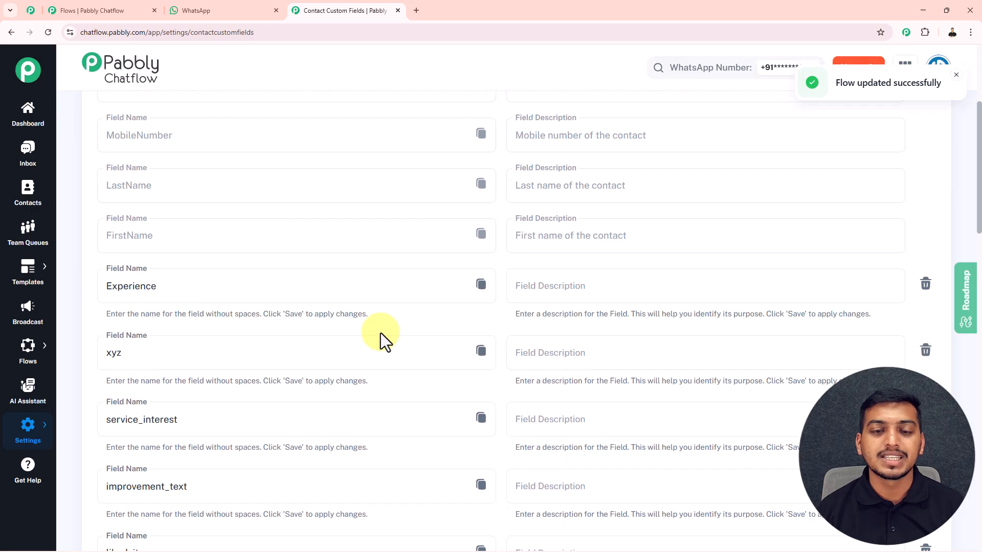
scroll(380, 332, "down", 13)
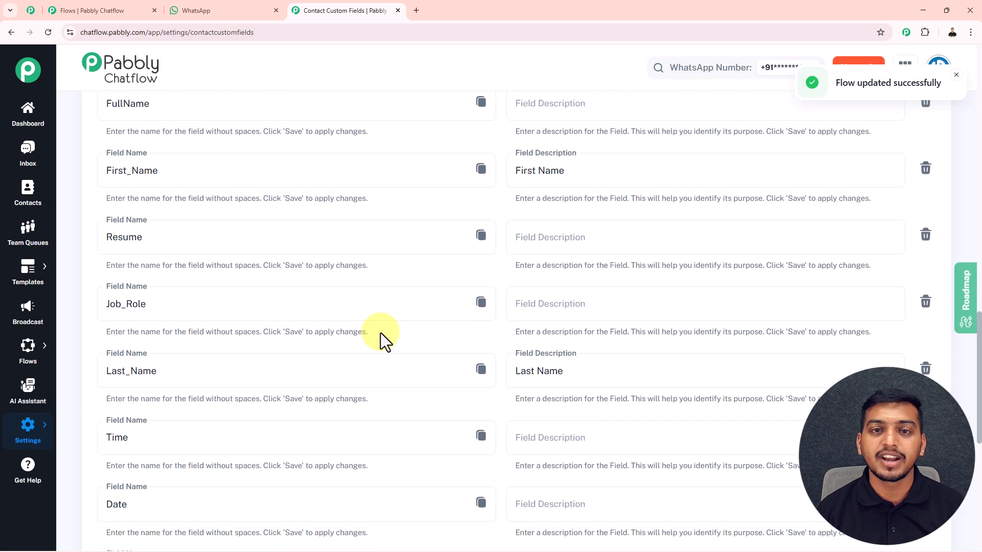
- Add a contact custom field named Fghj and save the custom fields
scroll(380, 333, "down", 5)
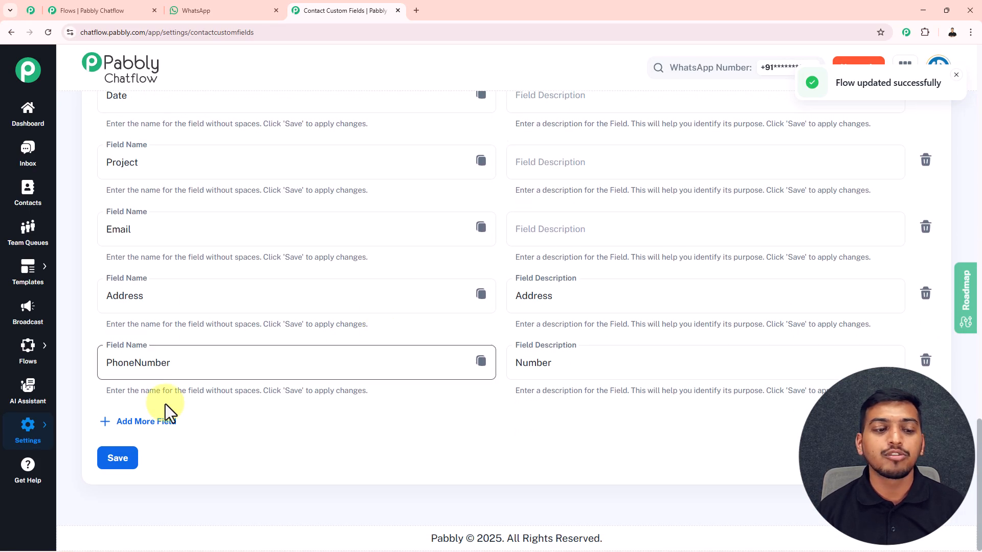
left_click(148, 422)
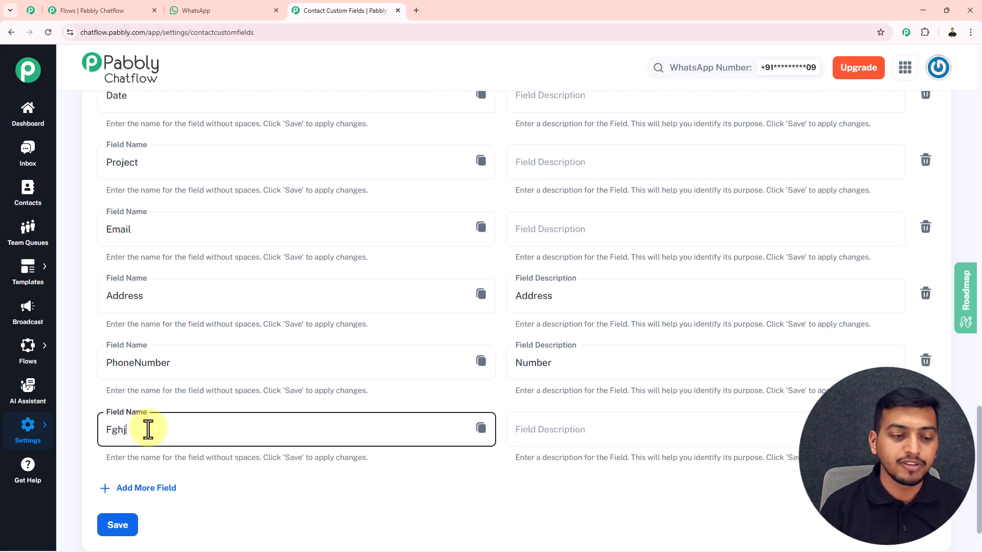
left_click(115, 529)
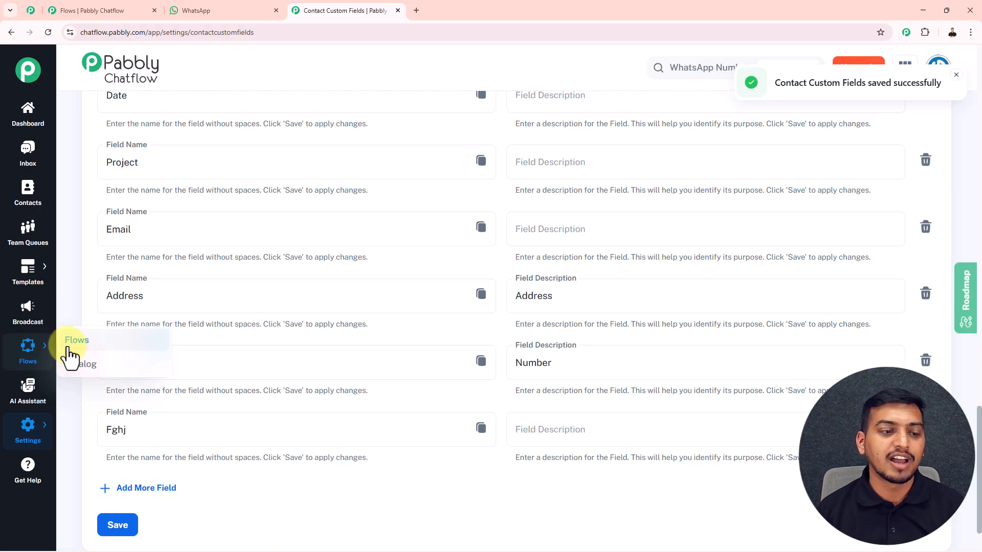
- Return to the flow list and open the "Chatbot to run WhatsApp Surveys" flow for editing
left_click(71, 348)
scroll(307, 383, "down", 3)
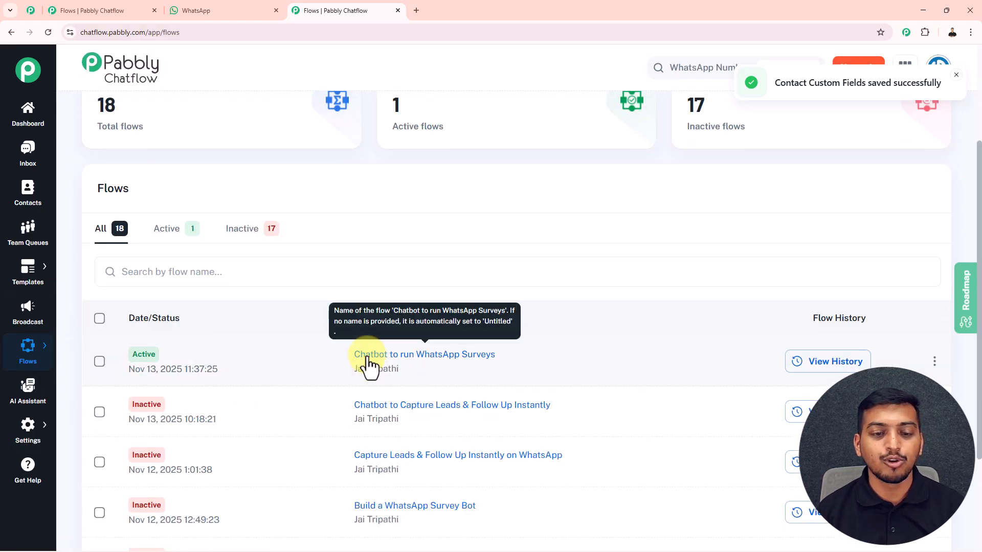
left_click(368, 355)
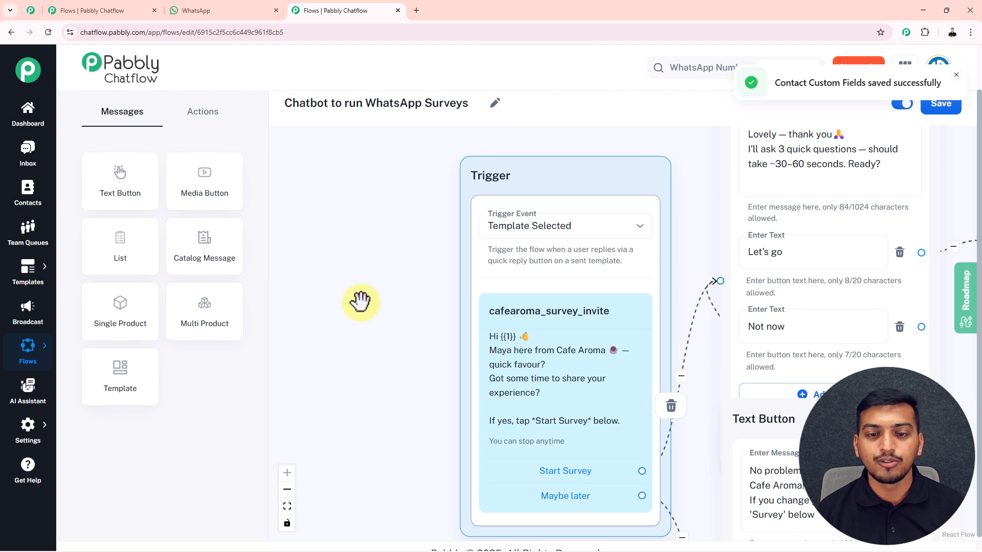
- Look for the Fghj field among the custom field choices of the Ambience Contact Custom Field block
scroll(354, 299, "down", 6)
left_click_drag(701, 397, 432, 395)
scroll(527, 361, "up", 5)
left_click(607, 363)
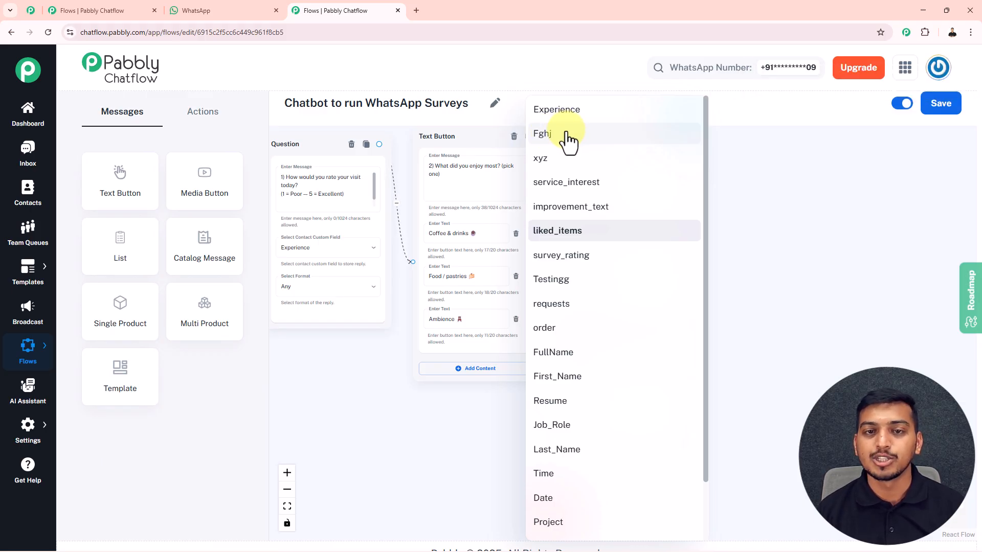
left_click(758, 210)
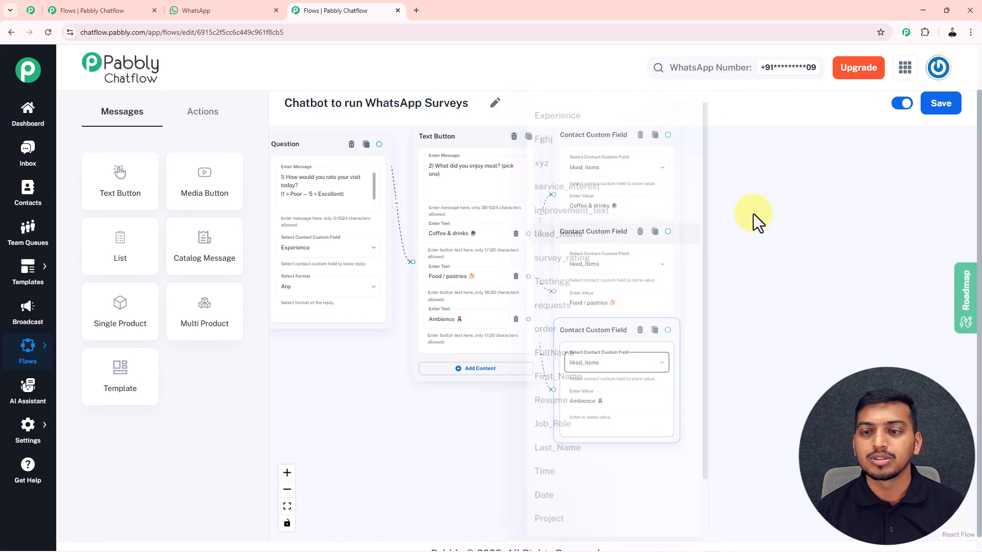
- Add a Question block with the message "3) One quick thing: what should we improve to make your next visit perfect?" and its one-line prompt
scroll(751, 212, "down", 2)
left_click_drag(752, 213, 644, 240)
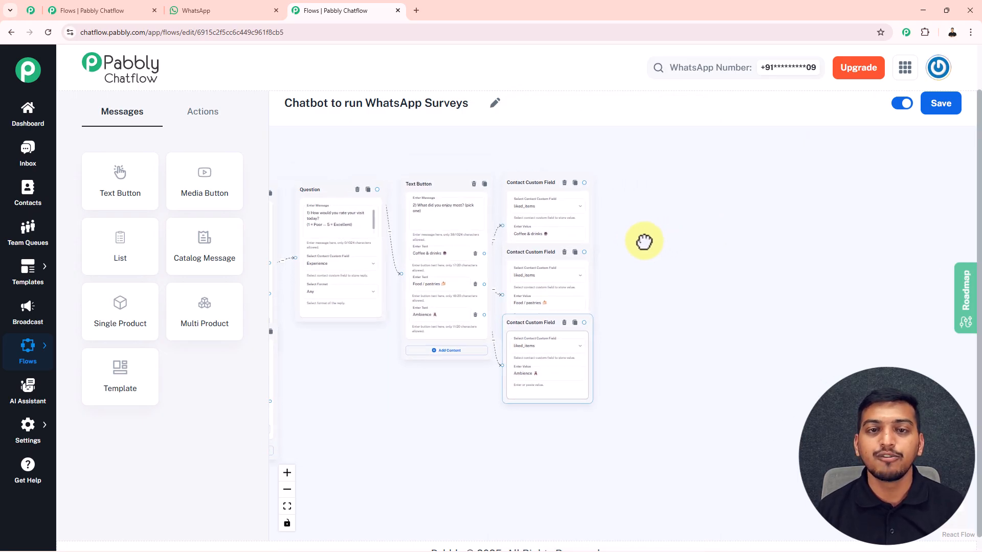
scroll(629, 319, "up", 2)
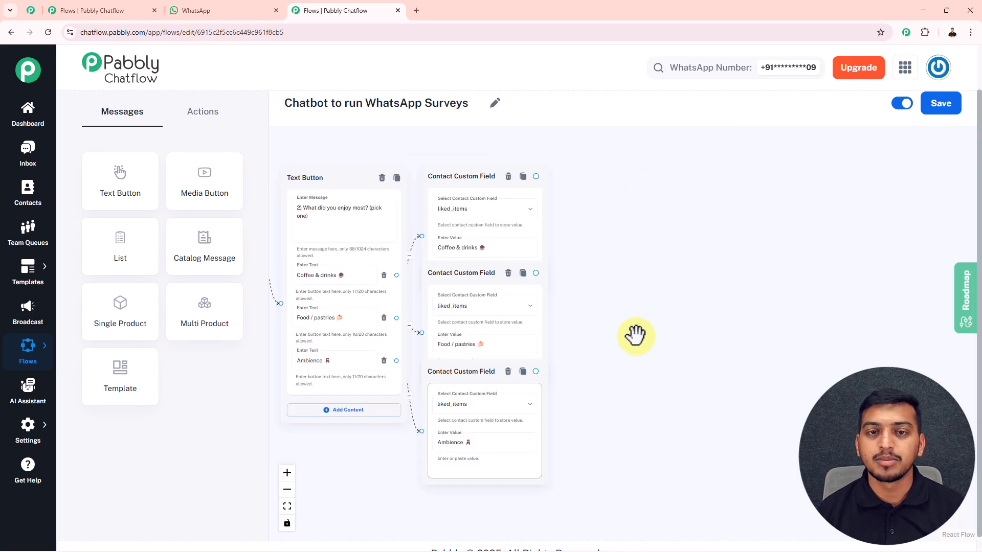
left_click_drag(635, 335, 616, 333)
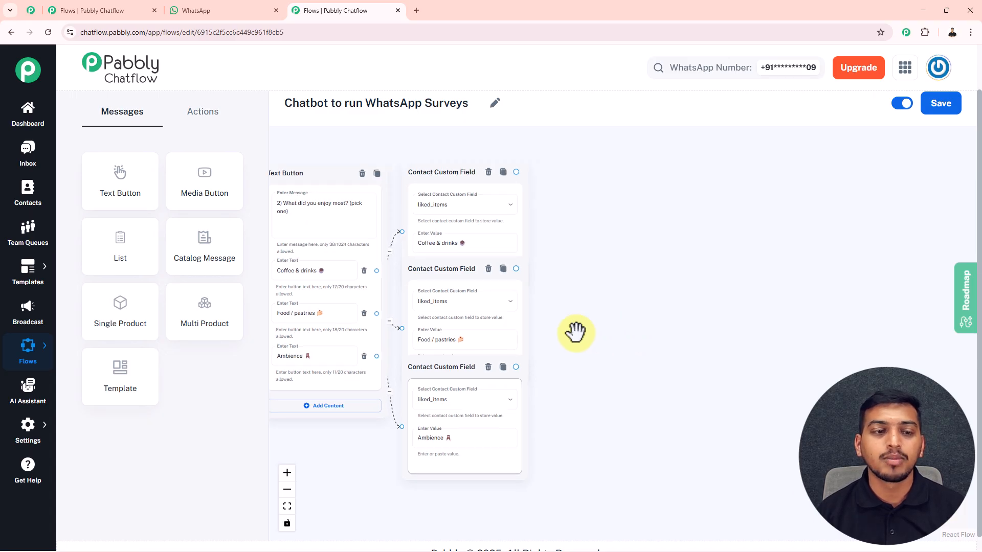
left_click(209, 116)
left_click_drag(213, 270, 629, 208)
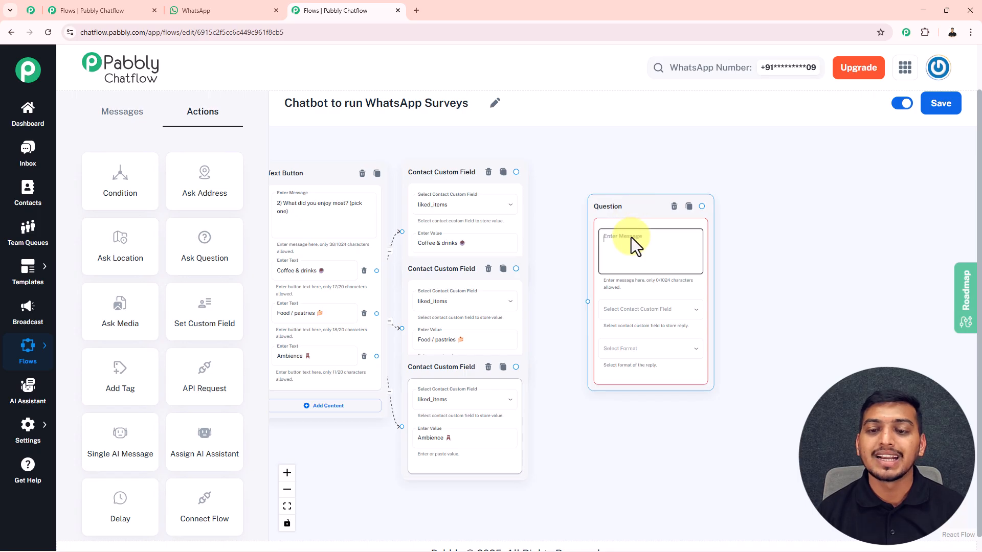
key("ctrl+v")
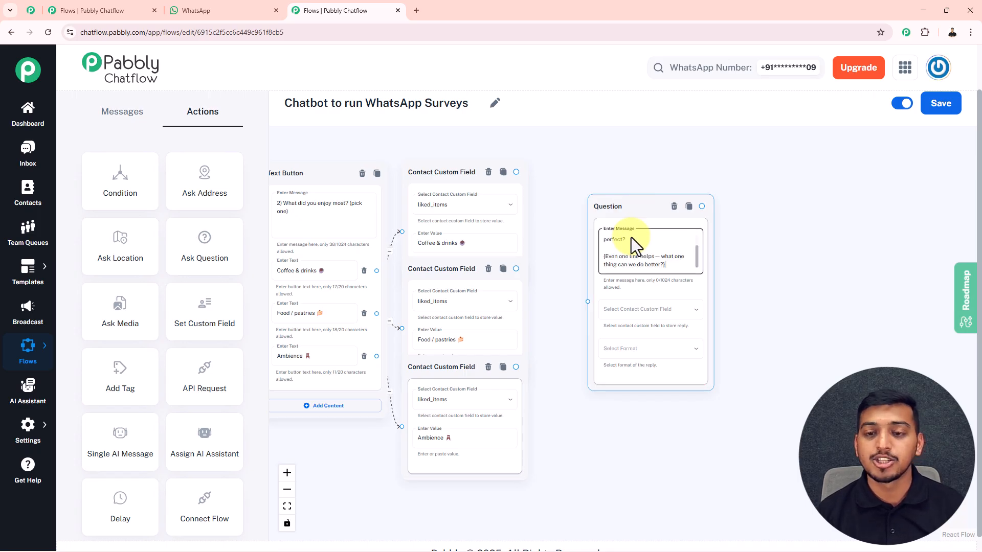
scroll(696, 251, "up", 5)
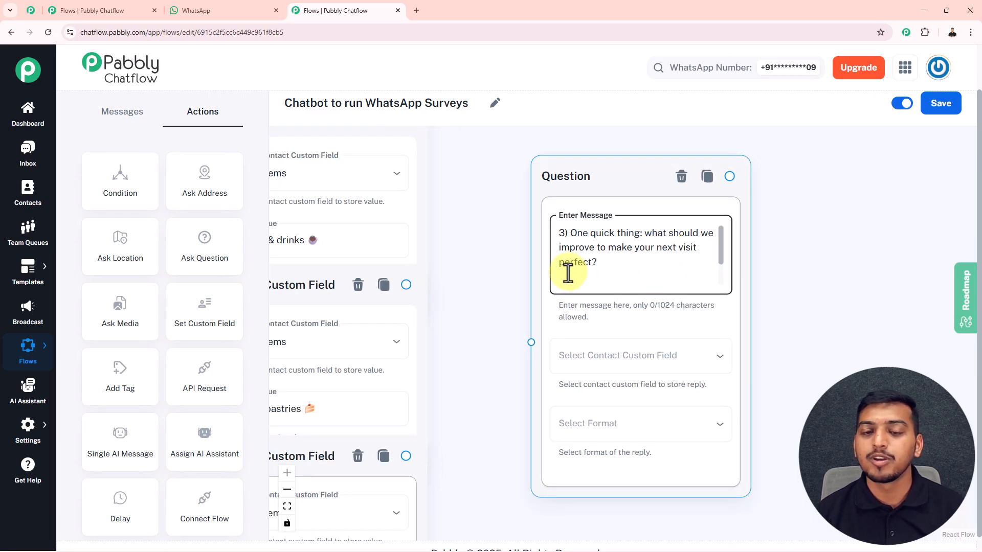
- Connect the Coffee & drinks, Food / pastries and Ambience Contact Custom Field blocks to the third survey question
scroll(543, 271, "down", 3)
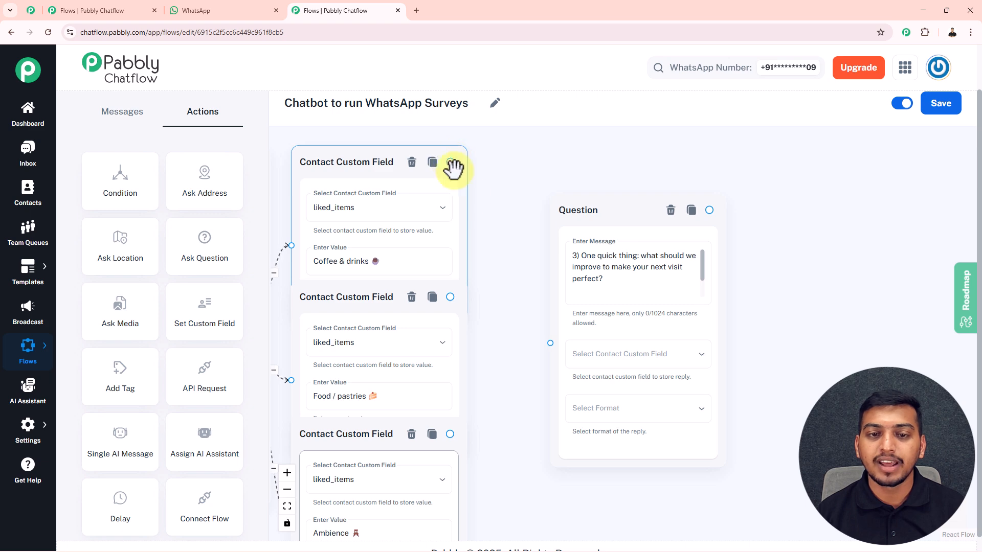
left_click_drag(450, 162, 548, 342)
left_click_drag(450, 297, 548, 342)
left_click_drag(449, 434, 545, 345)
- Store the third question's reply in the requests custom field with the format Any
left_click(591, 356)
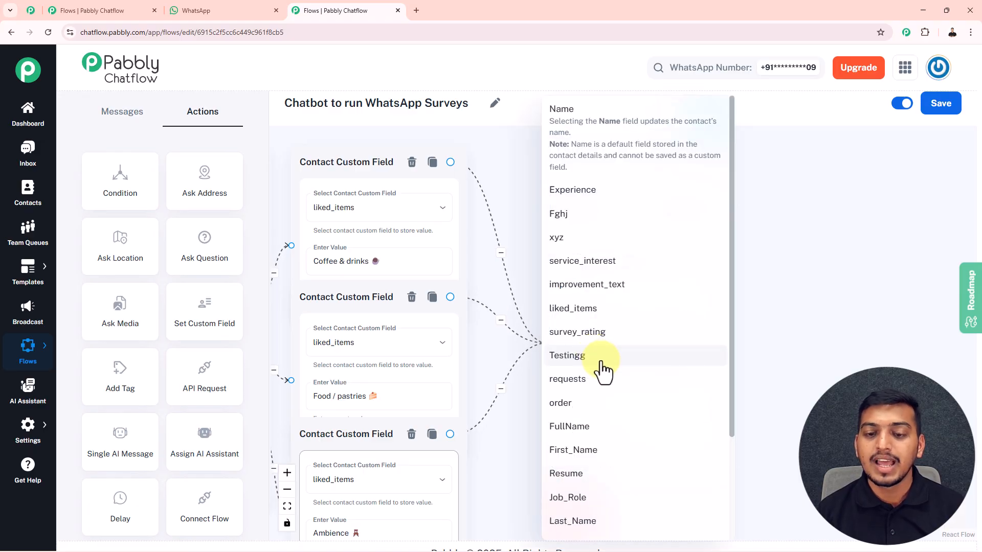
scroll(567, 291, "down", 2)
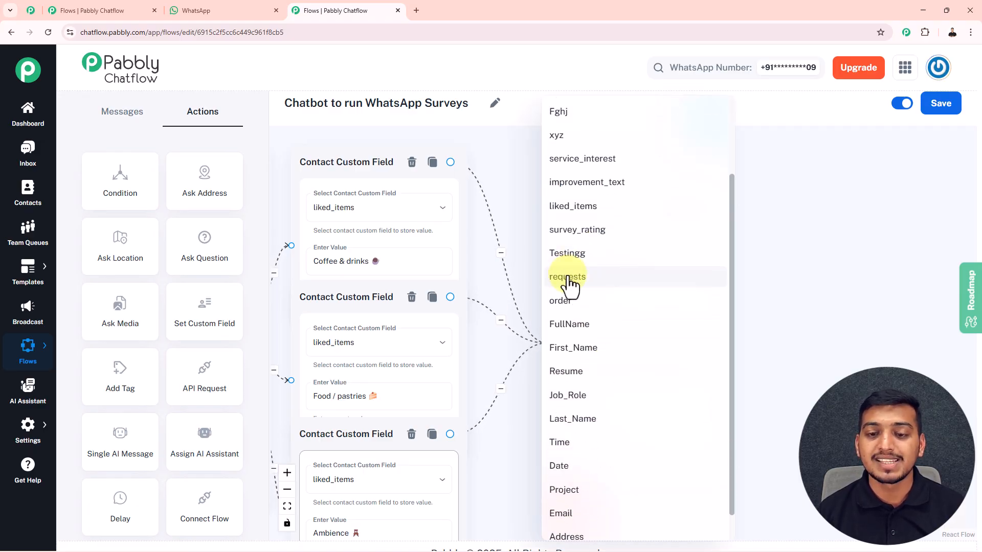
left_click(567, 276)
scroll(717, 307, "down", 2)
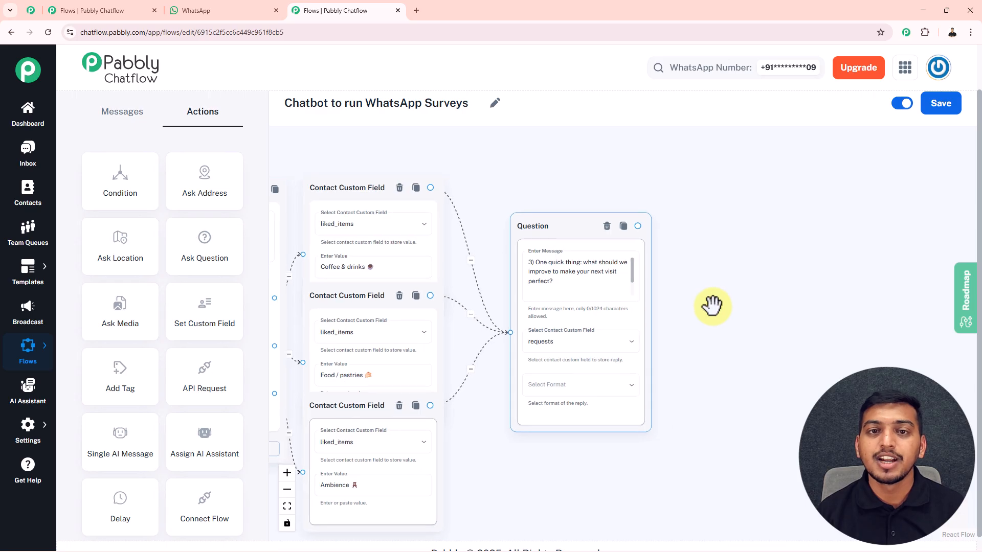
scroll(712, 306, "up", 3)
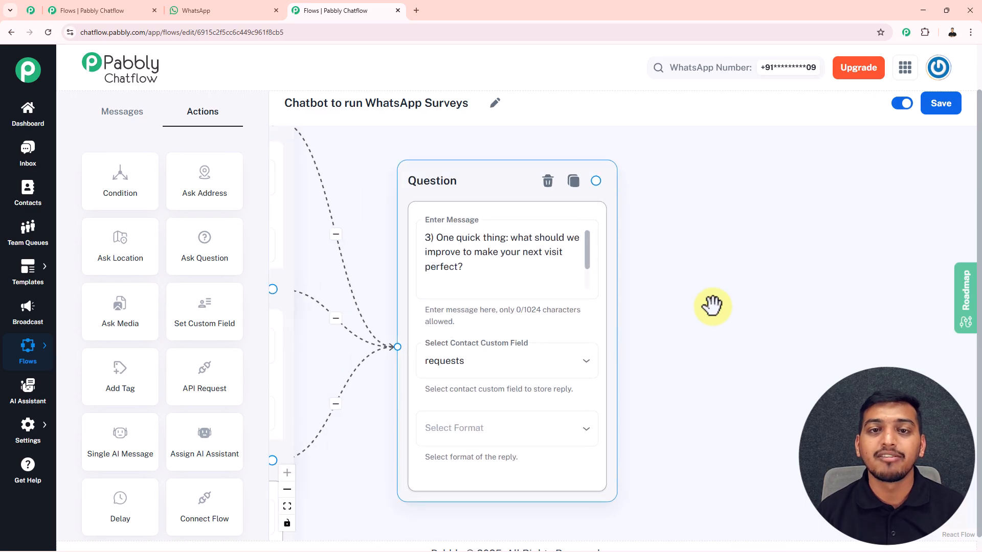
left_click(489, 418)
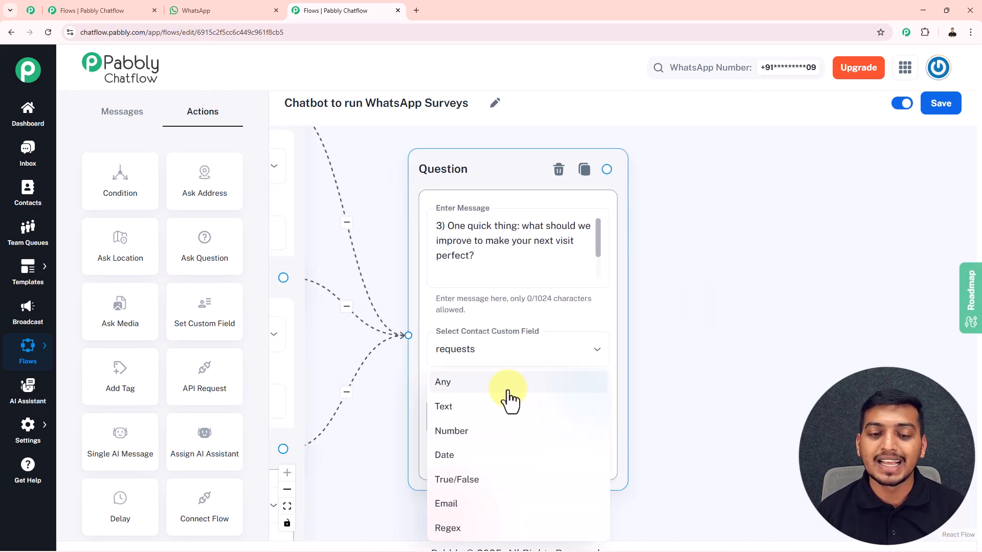
left_click(508, 398)
- Add a Text Button block after the third question offering a manager follow-up, with the buttons "Yes, please" and "No, thanks" plus emojis
scroll(654, 394, "down", 2)
scroll(639, 365, "up", 1)
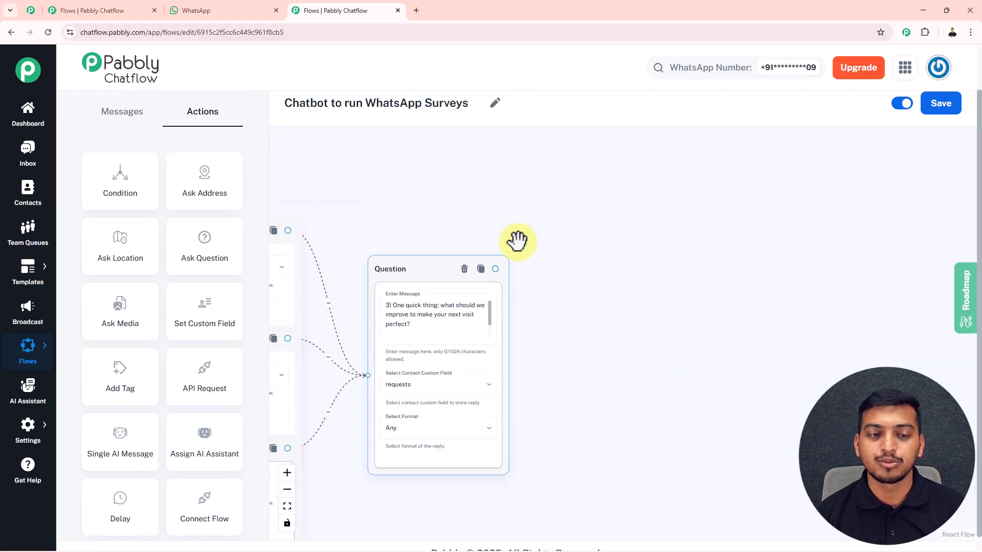
left_click(142, 115)
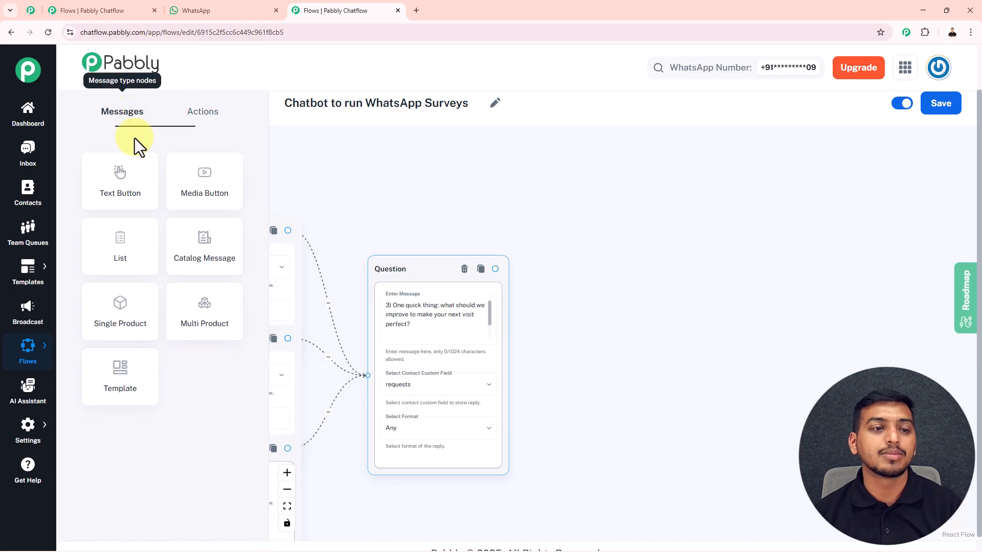
left_click_drag(122, 190, 532, 354)
left_click(556, 319)
scroll(556, 319, "up", 2)
left_click(555, 300)
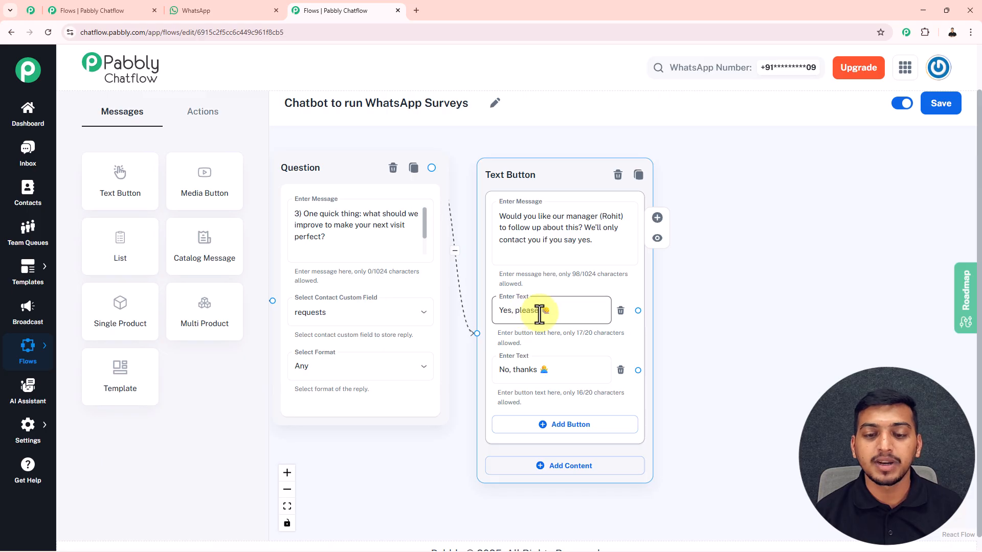
- Add a Question block linked from the "Yes, please" button that asks for the customer's full name for the manager
left_click(195, 121)
left_click_drag(197, 247, 726, 209)
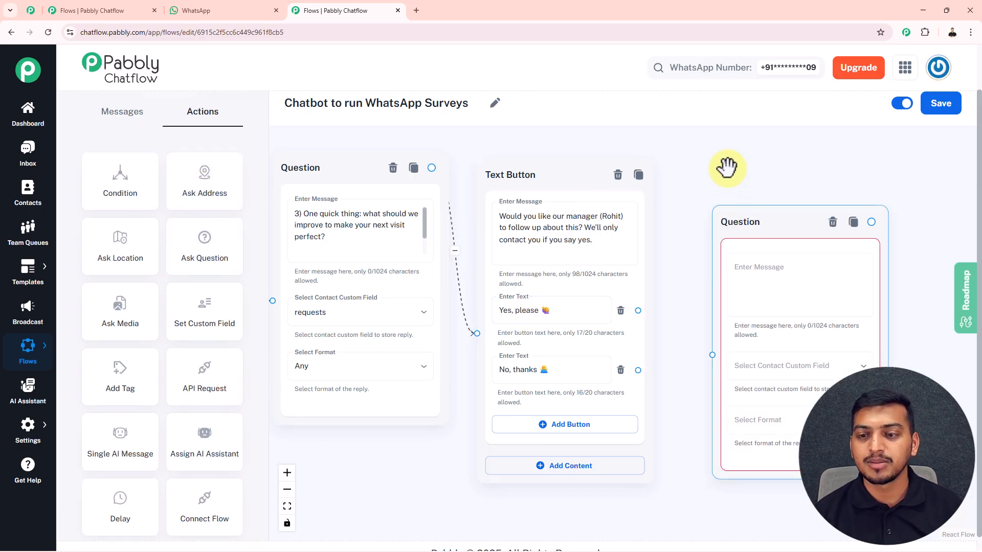
left_click_drag(639, 310, 699, 300)
left_click(731, 214)
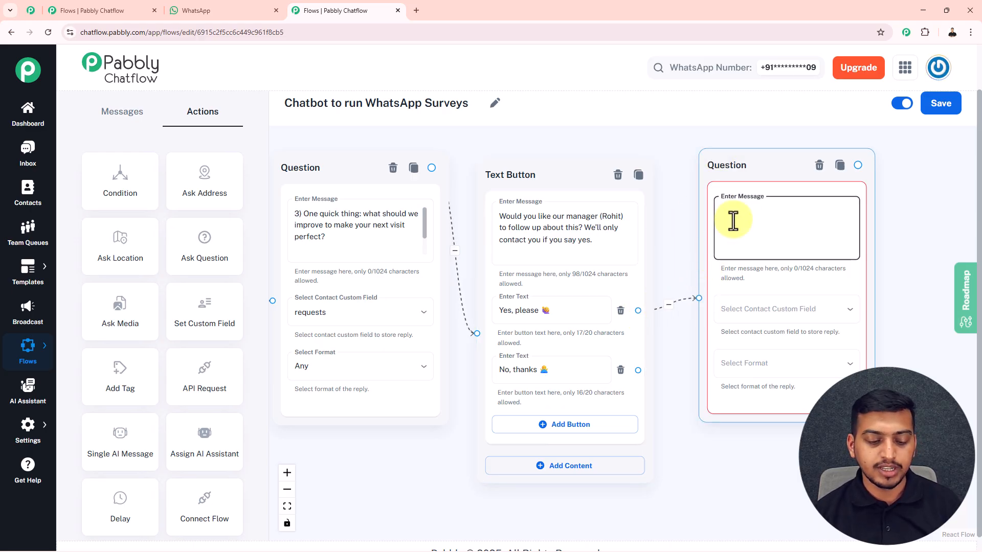
type("Great — may I have your full name for the manager? (so Rohit knows who to call)")
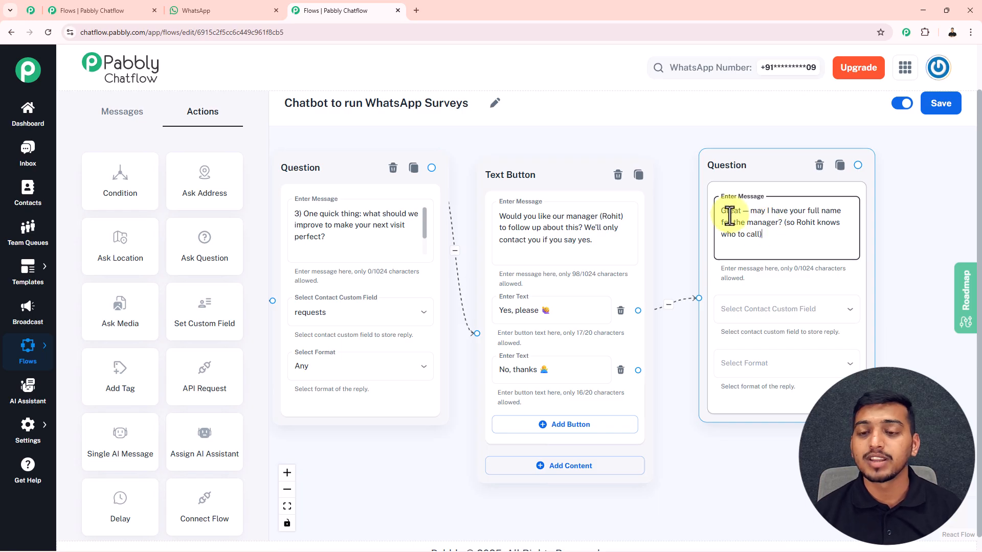
- Store the full-name question's reply in the FullName custom field with the format Text
left_click_drag(668, 201, 602, 181)
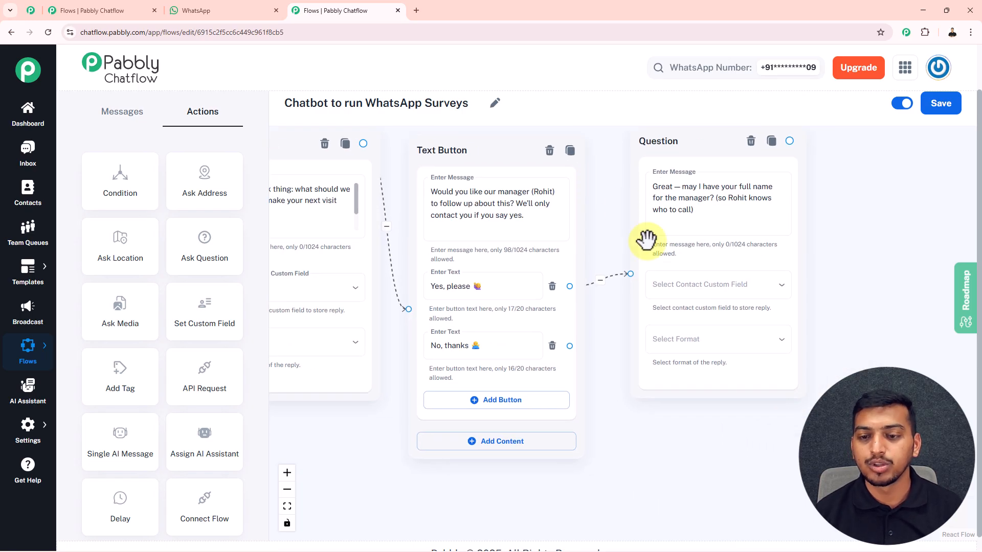
left_click(692, 289)
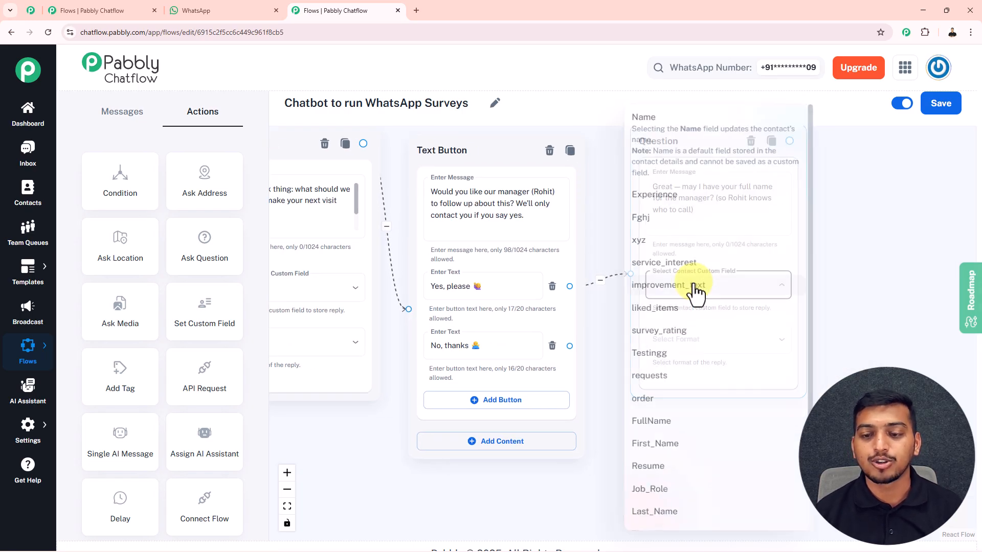
left_click(677, 435)
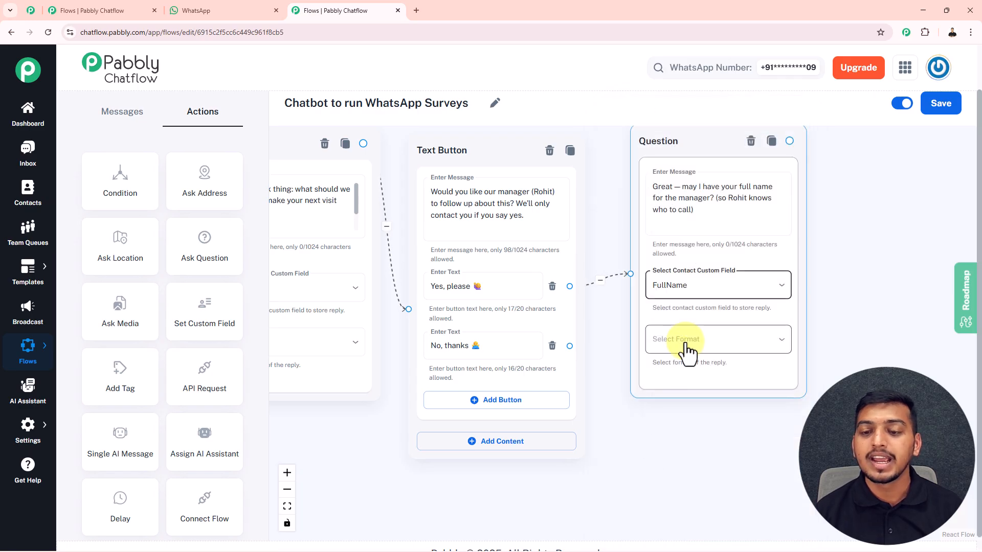
left_click(685, 343)
left_click(671, 392)
- Add a Text Button block with the thank-you message offering AROMA10, 10% off the next order, valid 14 days
left_click_drag(814, 401, 677, 394)
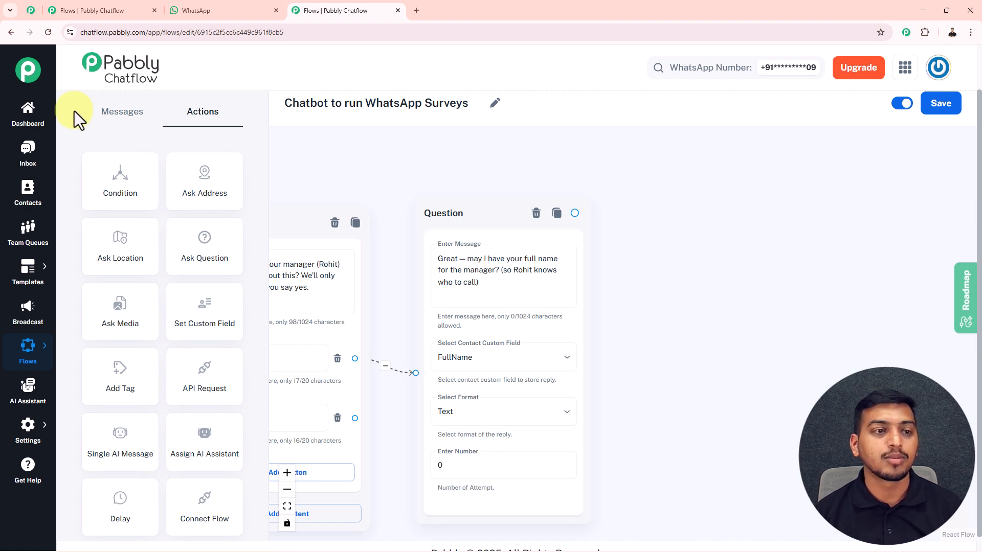
left_click(115, 115)
left_click_drag(122, 180, 675, 225)
left_click(704, 294)
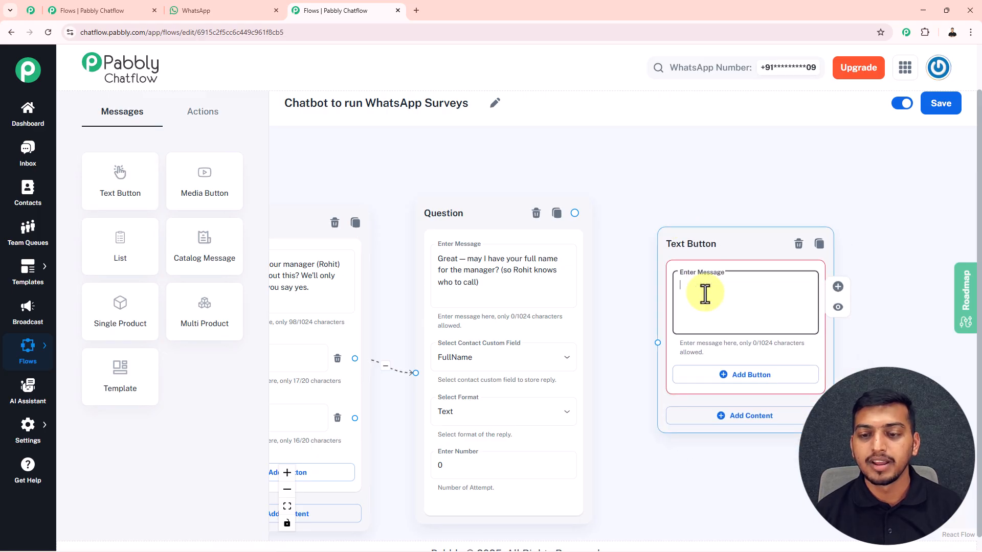
key("super+v")
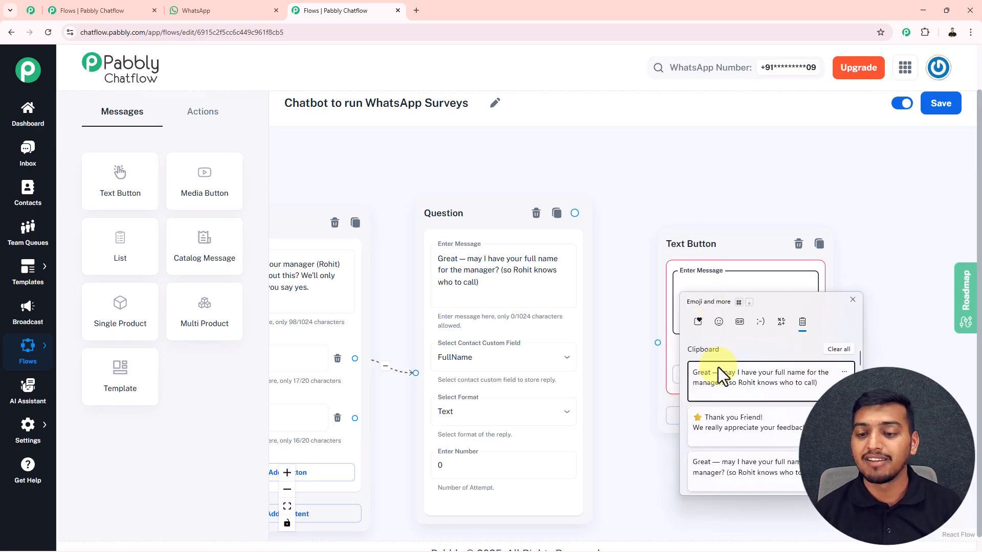
left_click(723, 418)
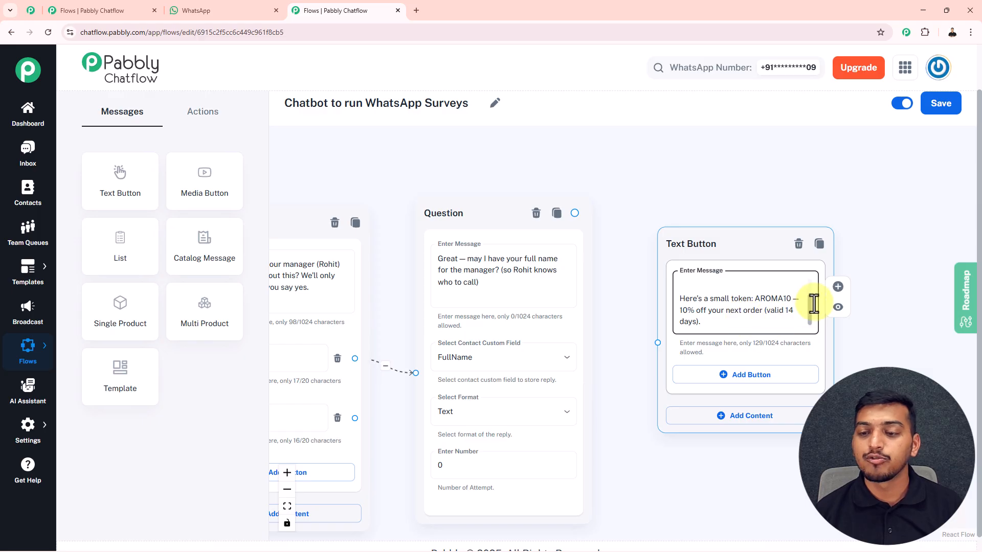
mouse_move(807, 301)
left_mouse_down()
mouse_move(806, 280)
mouse_move(806, 307)
left_mouse_up()
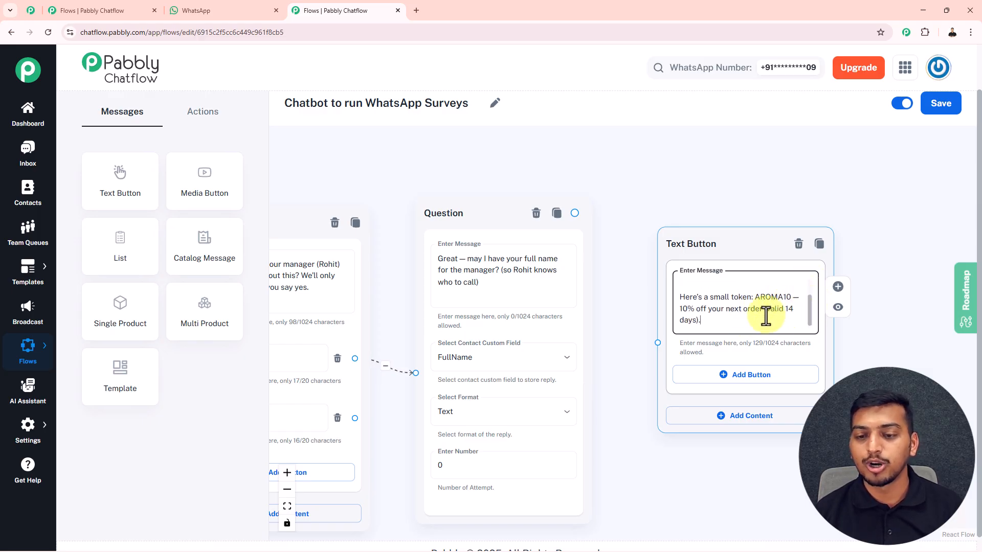
- Connect the full-name Question block to the thank-you Text Button block
scroll(642, 309, "down", 2)
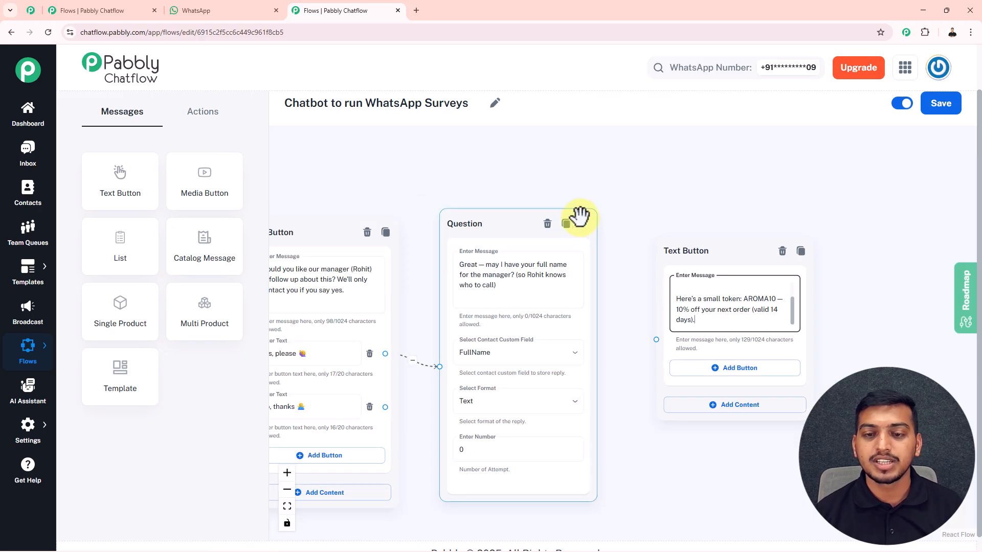
left_click_drag(653, 333, 747, 280)
left_click(397, 360)
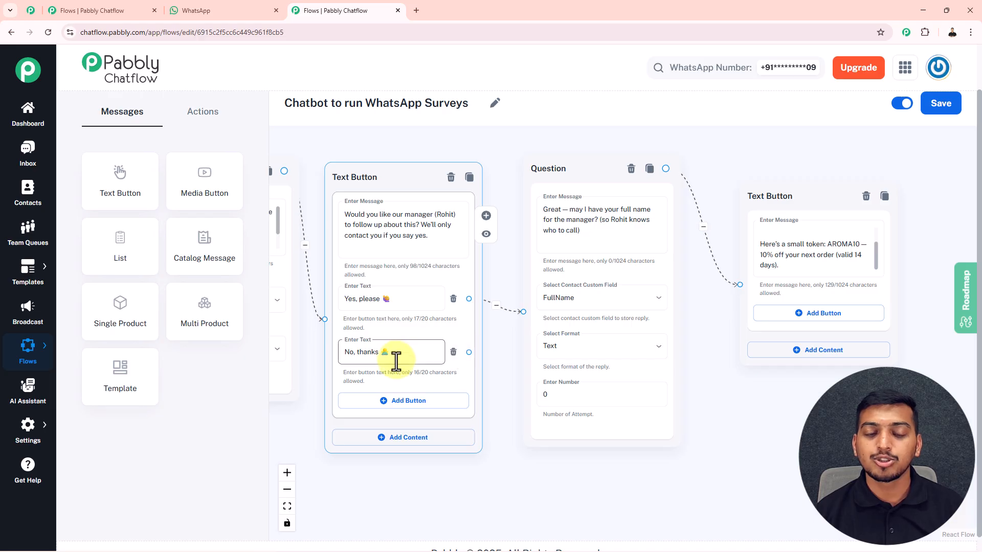
- Connect the "No, thanks" button to the thank-you Text Button block with the AROMA10 offer
left_click_drag(469, 352, 740, 281)
scroll(712, 330, "down", 5)
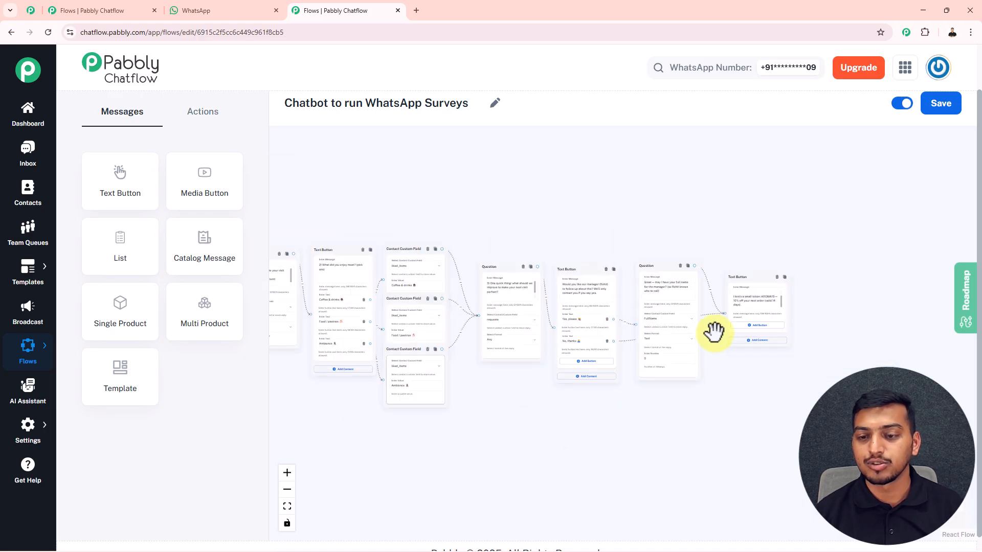
- Add a Text Button block linked from "Not now" with the "No problem — thanks for visiting Cafe Aroma!" message and a Survey button
scroll(661, 406, "up", 5)
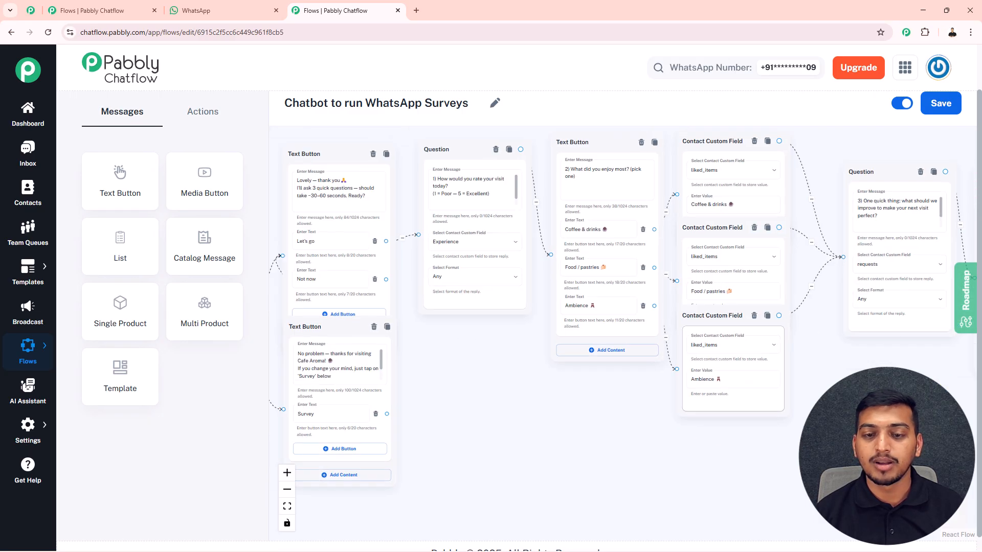
scroll(587, 460, "down", 3)
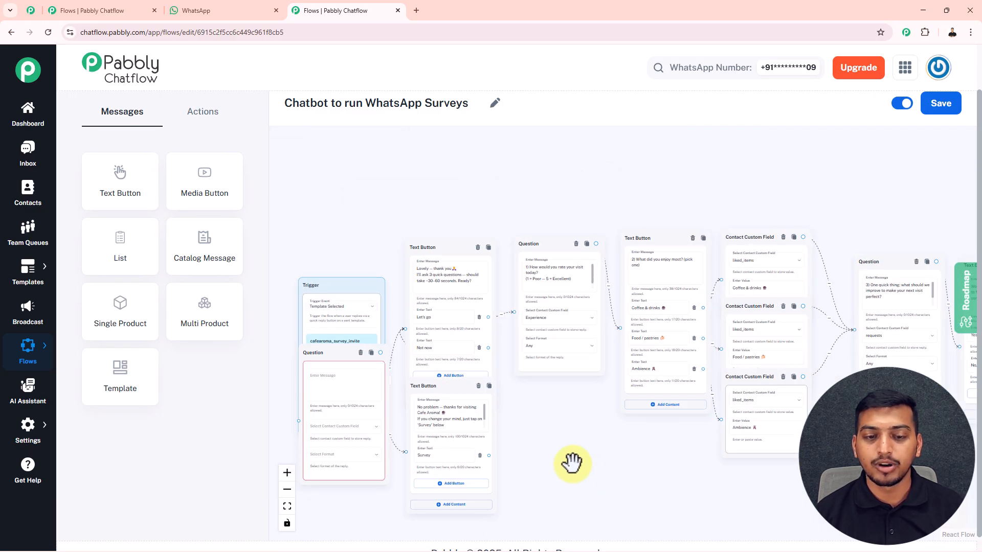
scroll(571, 452, "up", 5)
left_click_drag(579, 446, 819, 501)
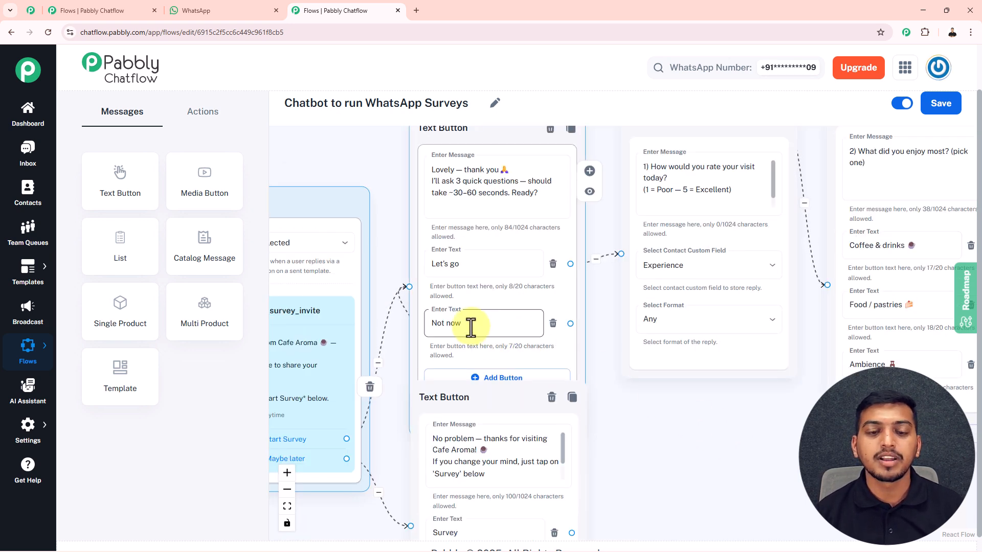
left_click_drag(136, 202, 658, 353)
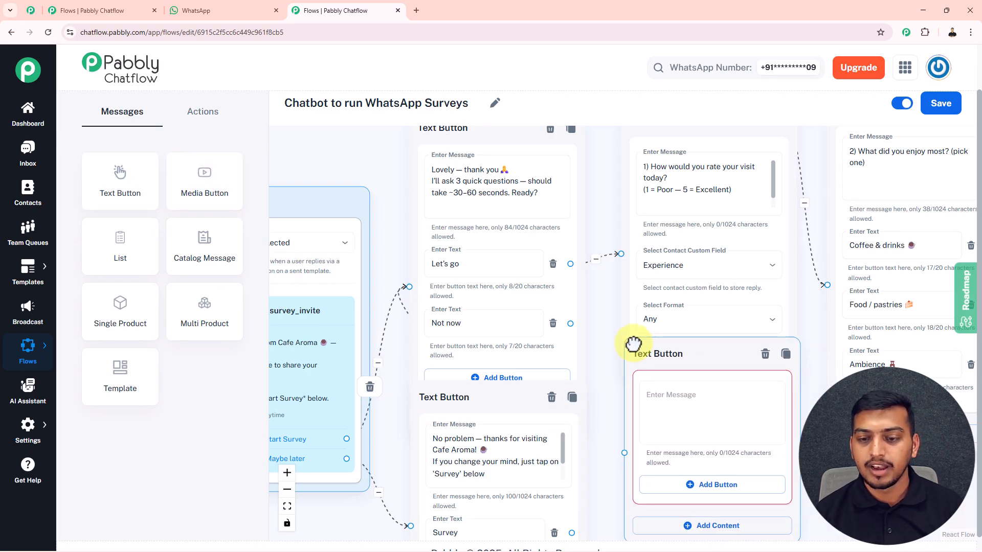
left_click_drag(570, 323, 624, 453)
left_click(665, 418)
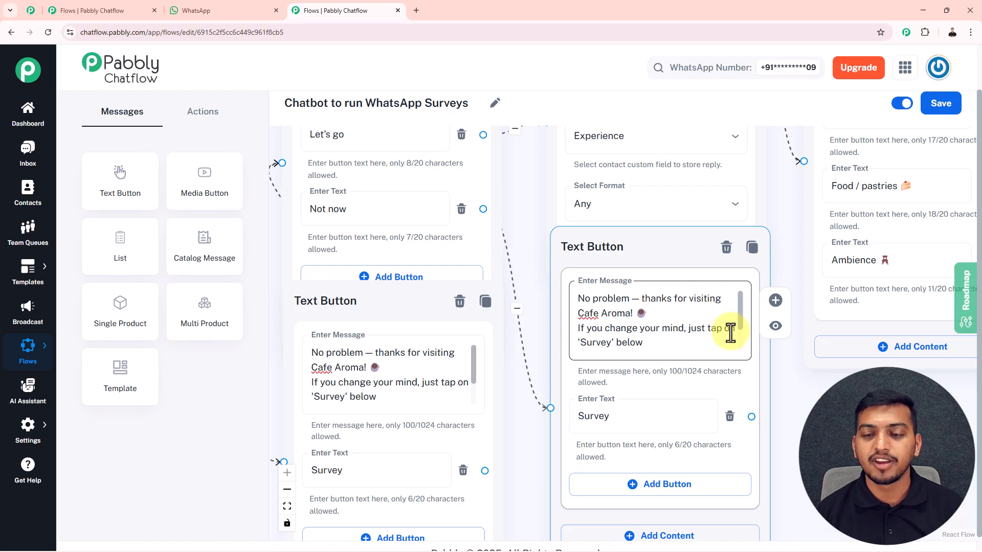
left_click_drag(740, 313, 738, 326)
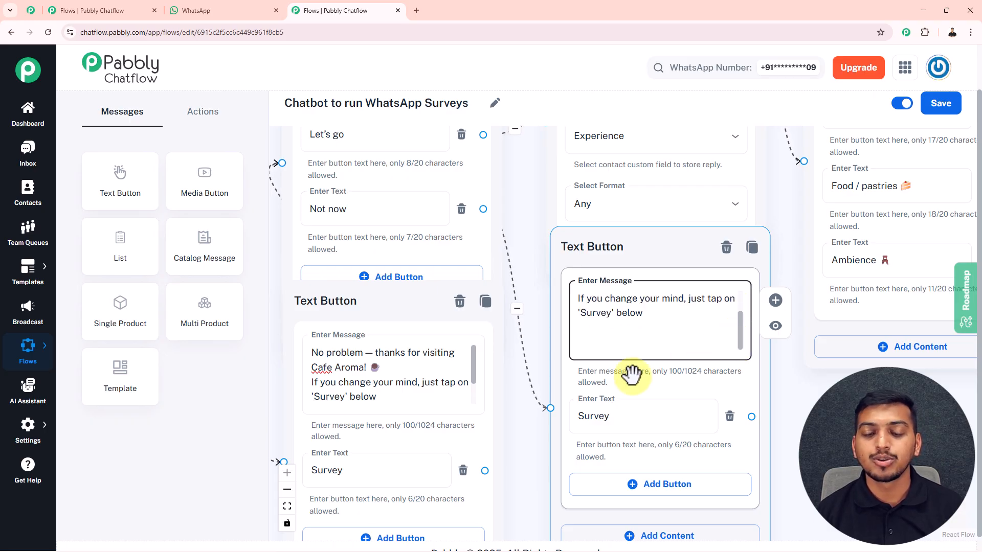
- Connect the new block's Survey button back to the "Lovely — thank you" Text Button block
scroll(603, 420, "down", 2)
scroll(542, 277, "down", 1)
left_click_drag(542, 281, 559, 293)
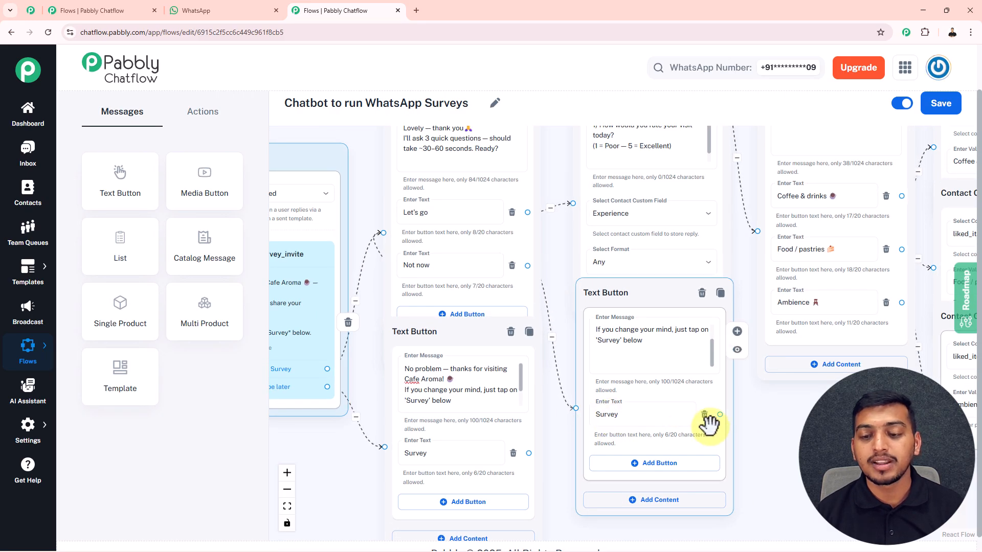
left_click_drag(720, 414, 381, 235)
scroll(374, 225, "down", 2)
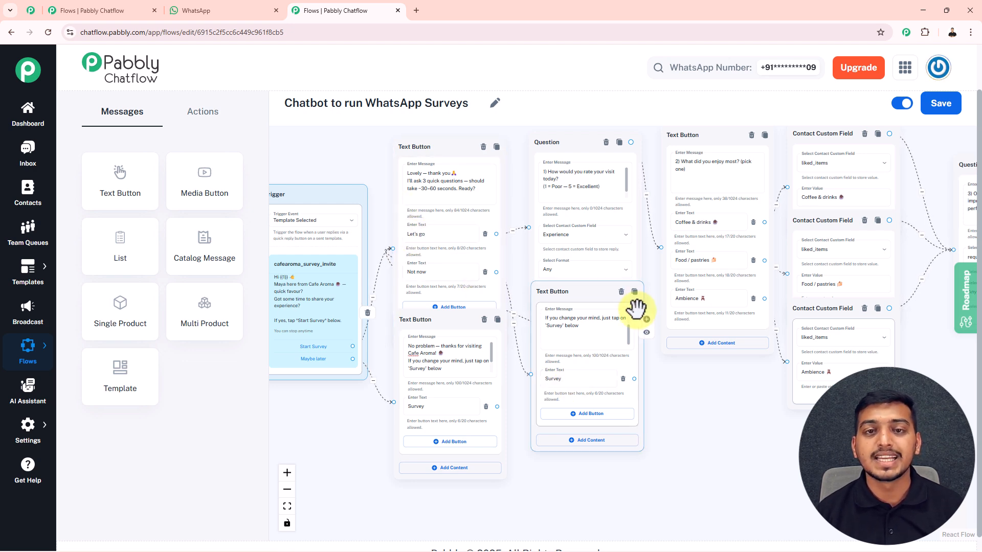
- Save the completed survey flow after checking its overall layout
scroll(636, 311, "down", 5)
left_click_drag(676, 385, 578, 377)
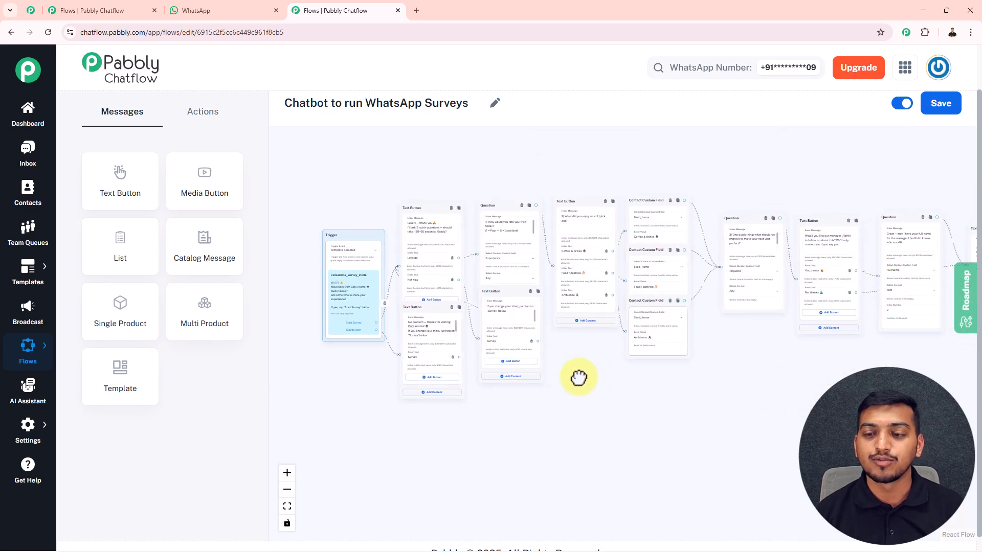
scroll(566, 376, "down", 3)
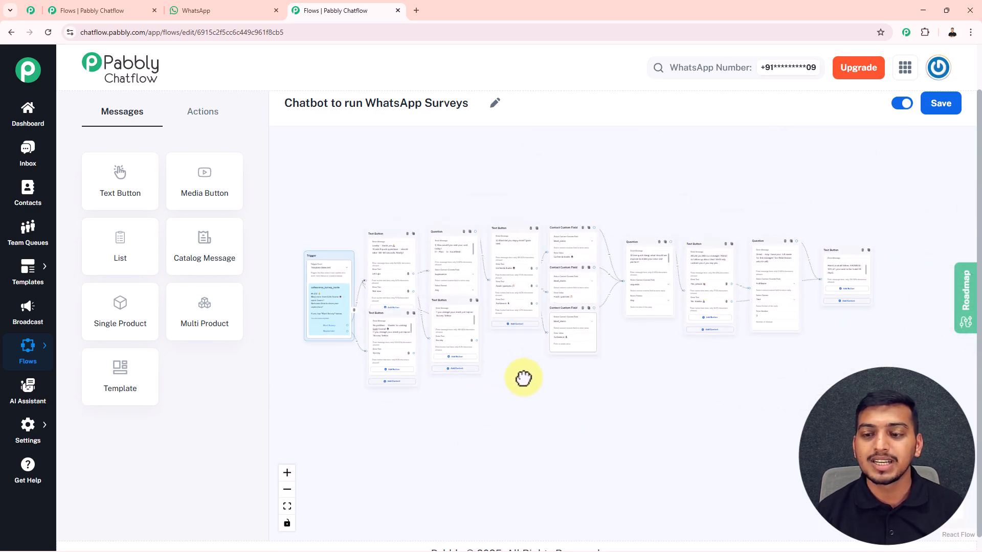
left_click(938, 103)
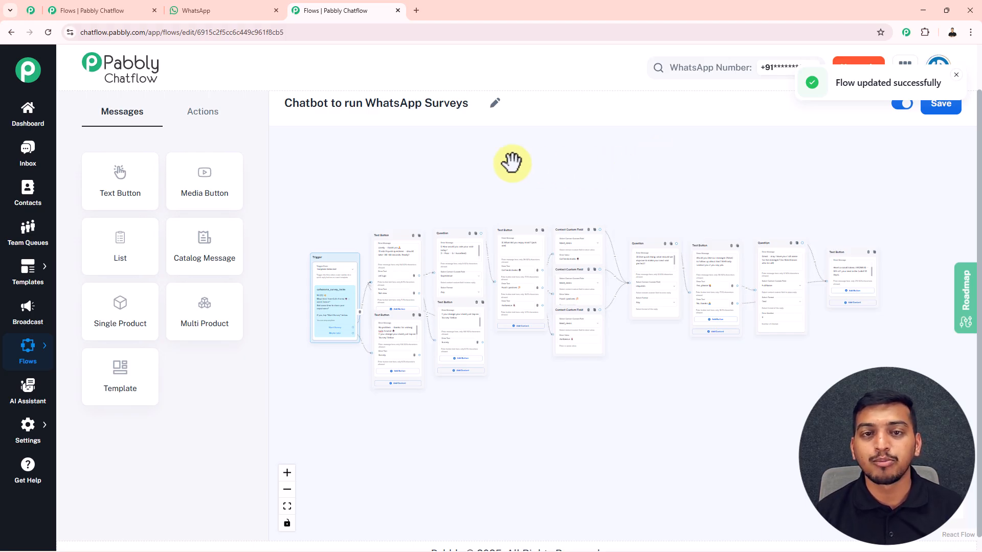
- Switch to WhatsApp Web and test the flow by answering the Cafe Aroma invitation with Start Survey
left_click(198, 15)
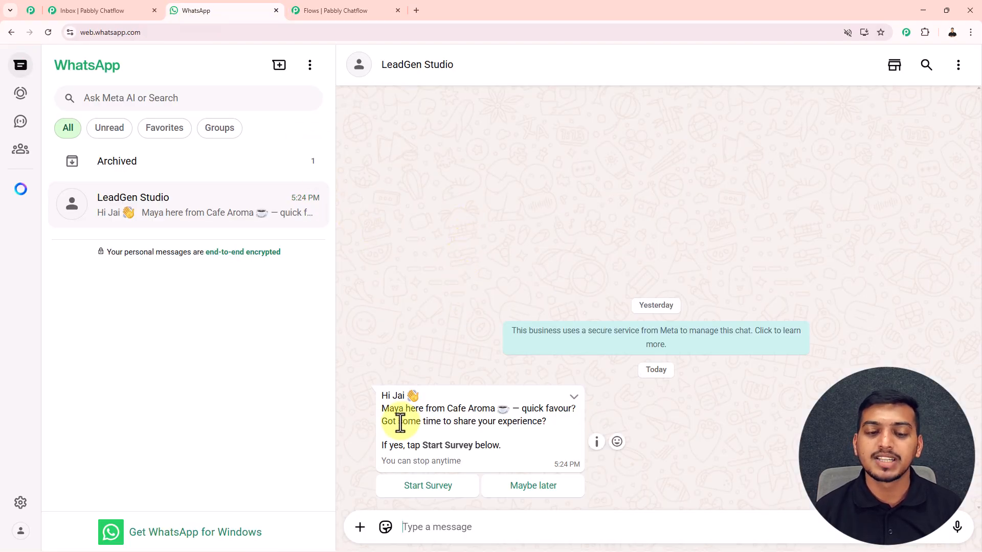
left_click(411, 488)
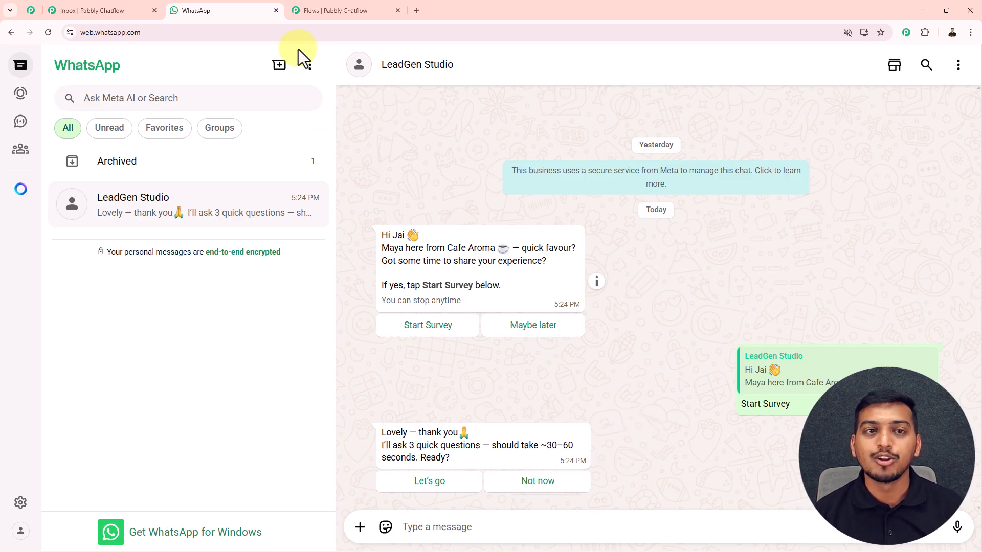
- Return to Pabbly Chatflow and open a new template form from the templates list
left_click(323, 12)
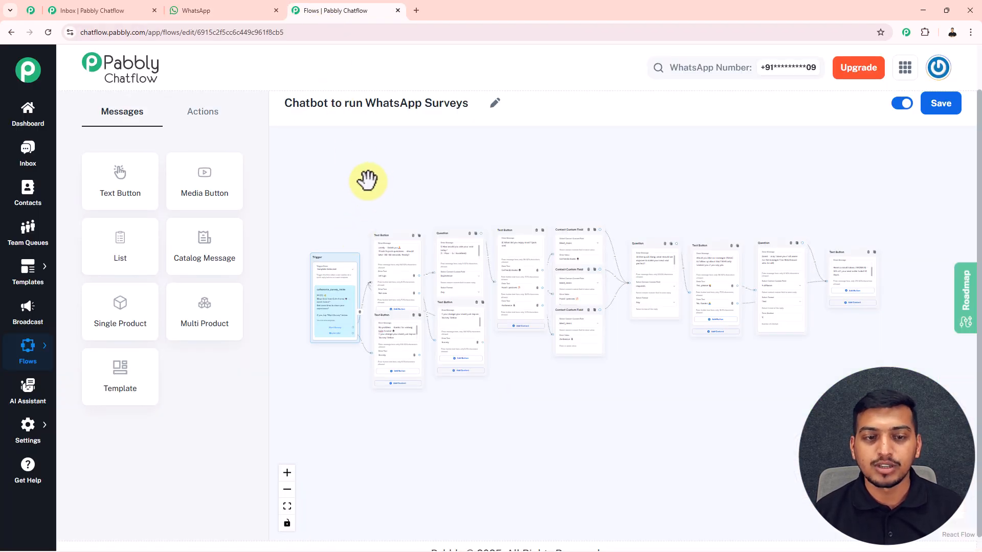
mouse_move(28, 276)
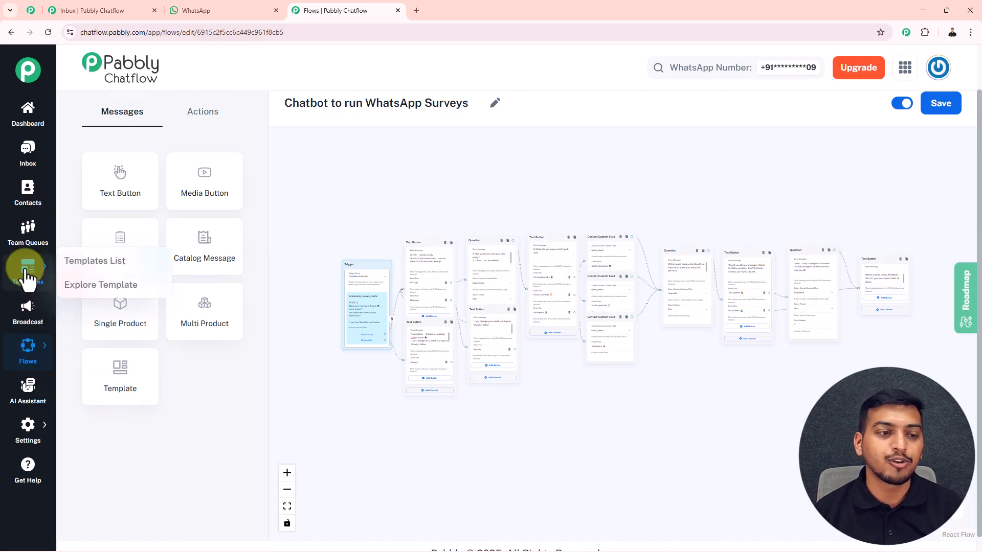
left_click(91, 263)
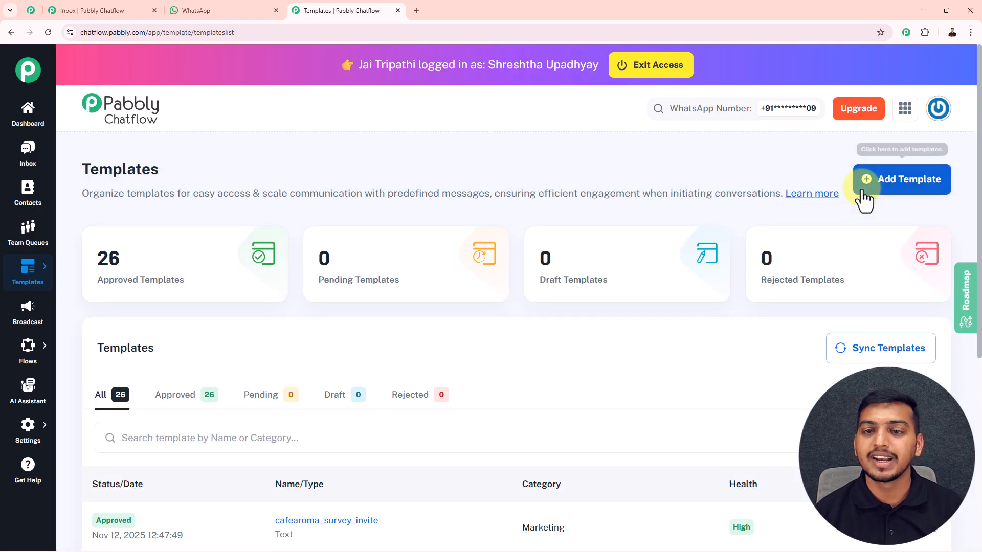
left_click(895, 189)
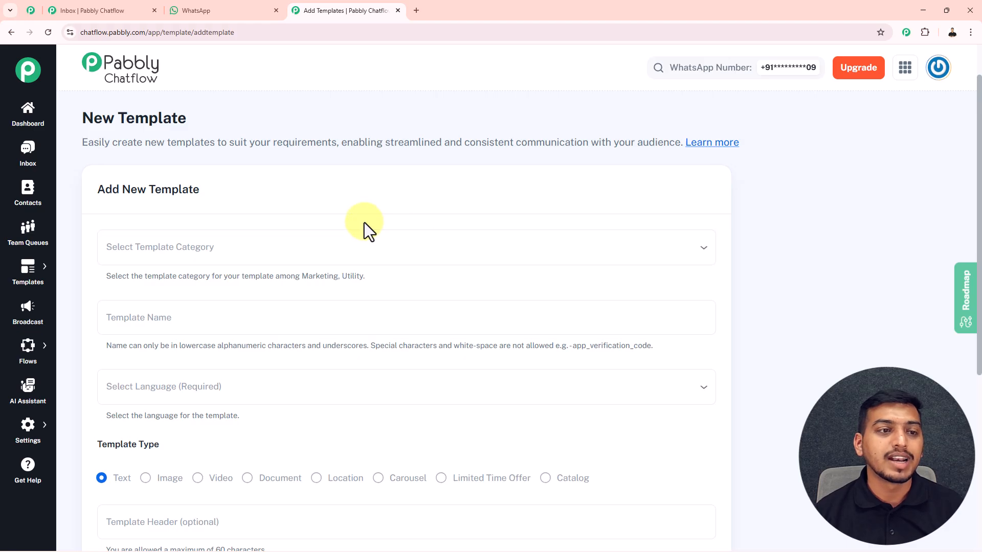
- Set the new template's category to Marketing and name it hello
left_click(194, 246)
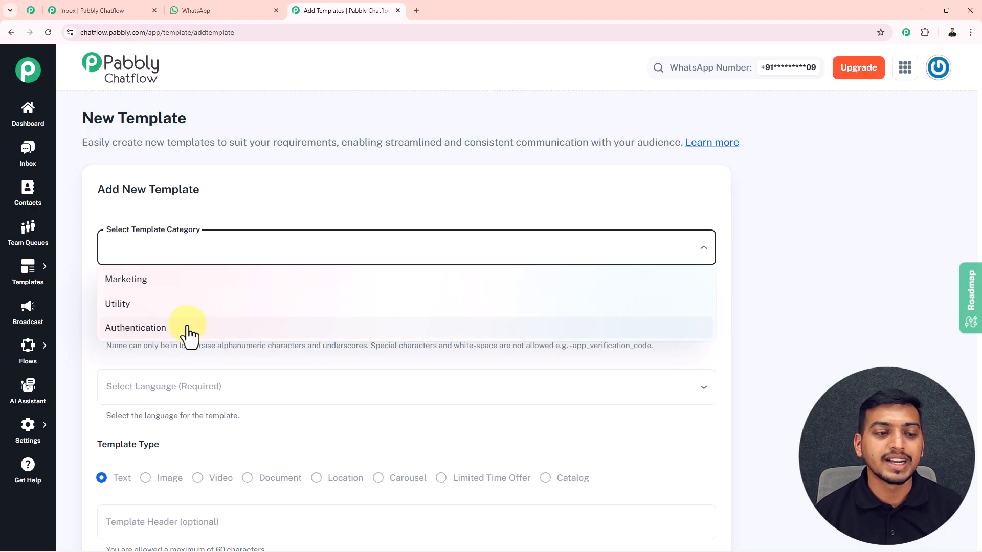
left_click(194, 280)
left_click(193, 313)
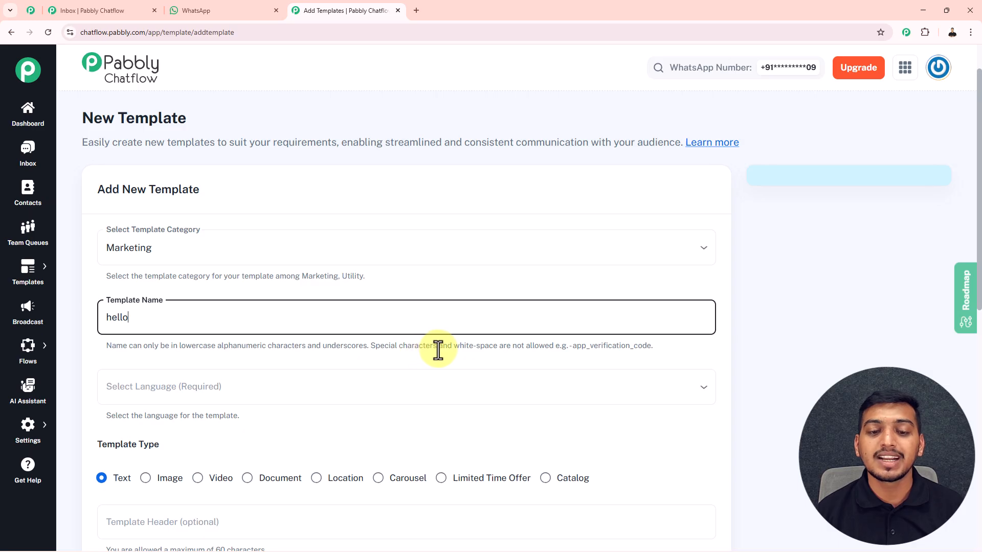
left_click_drag(557, 348, 655, 348)
left_click(655, 349)
- Set the hello template's language to English
scroll(642, 343, "down", 2)
left_click(364, 293)
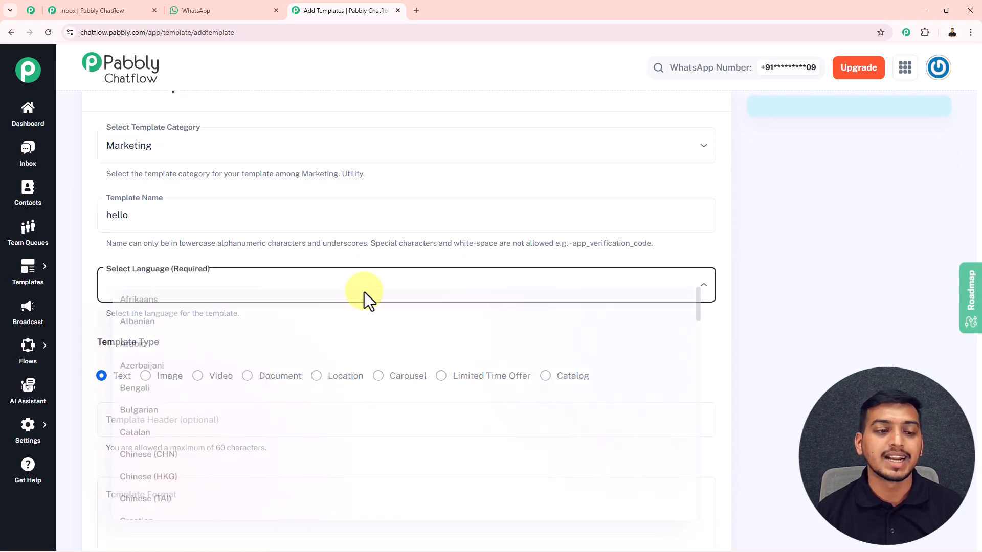
scroll(307, 327, "down", 5)
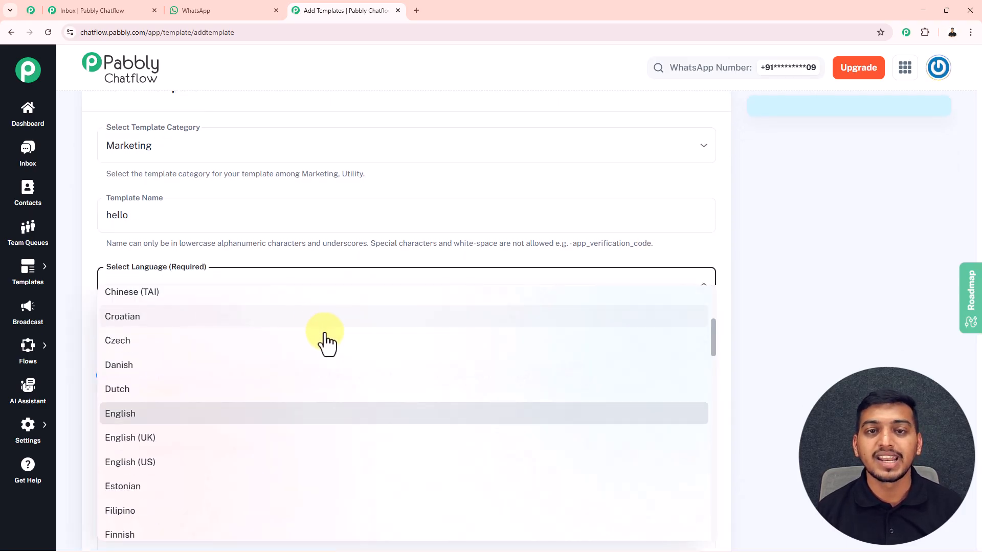
left_click(257, 415)
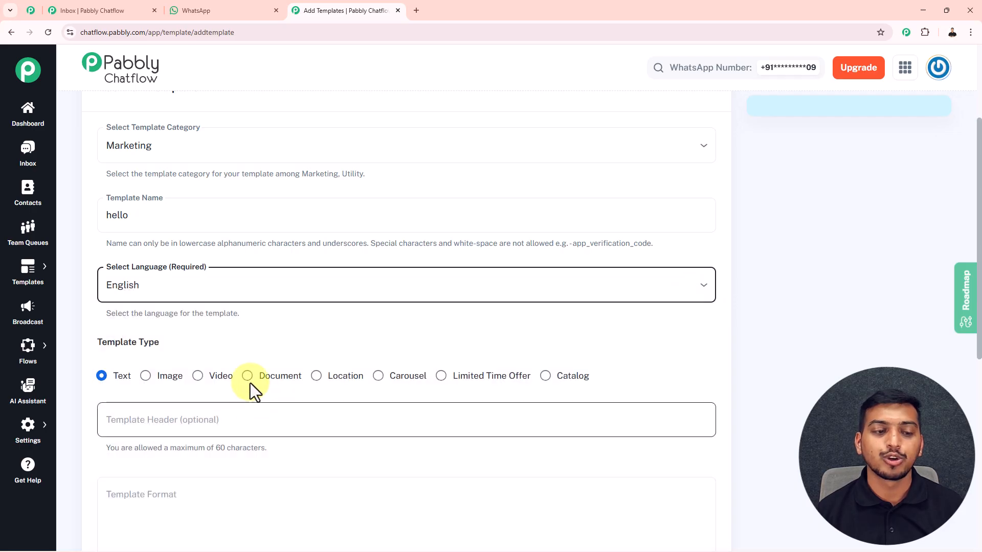
- Enter "Hello there" as the text template's header and "This is a test" as its message body
scroll(204, 343, "down", 2)
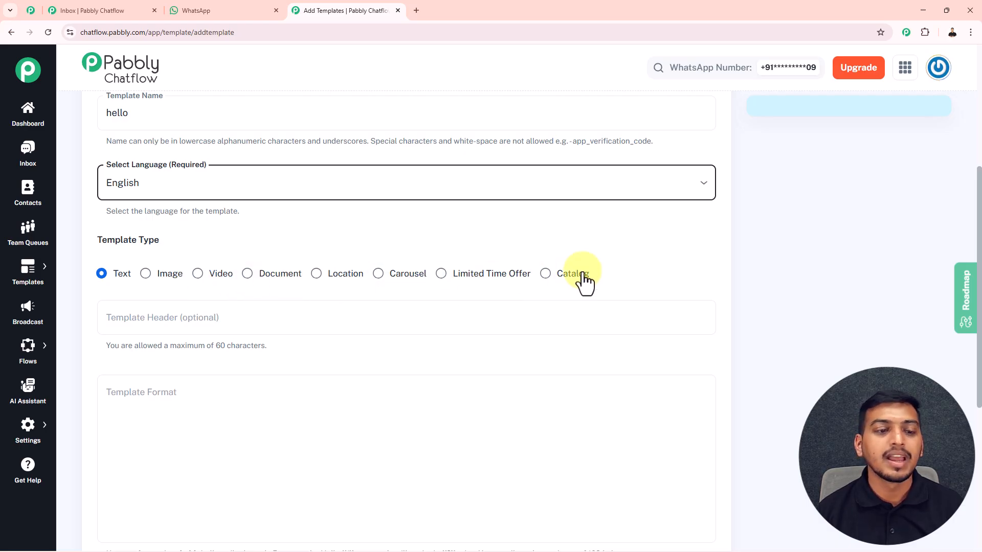
left_click(215, 319)
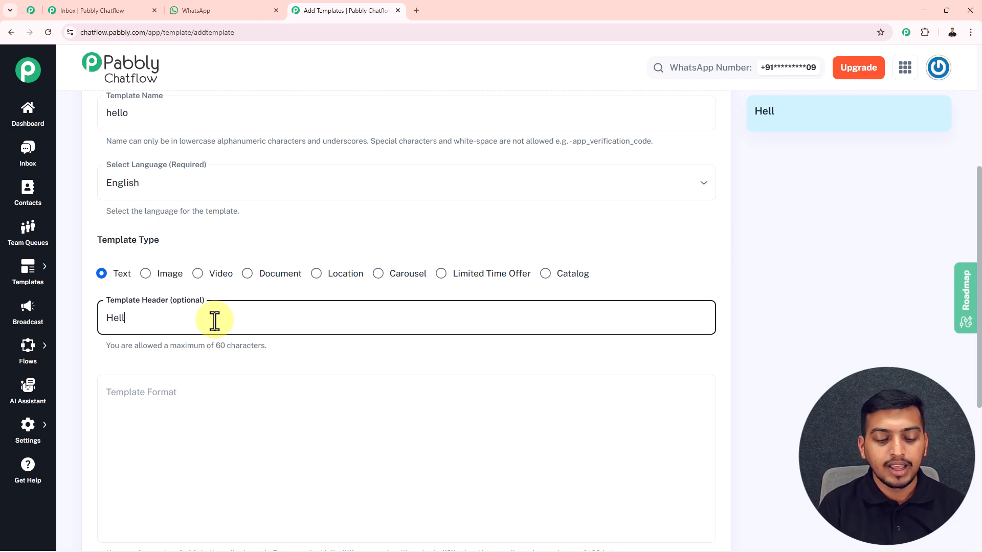
type("Hello there")
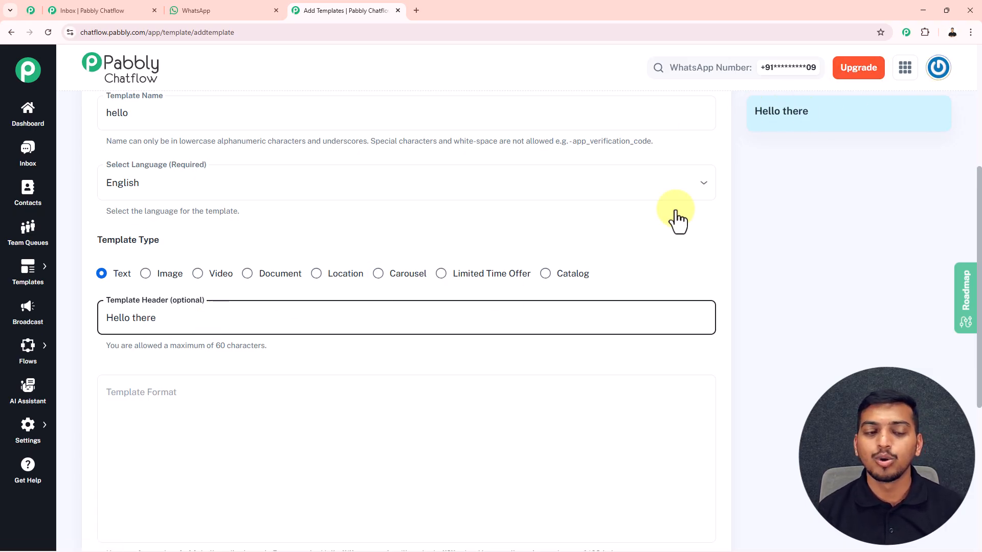
left_click(257, 415)
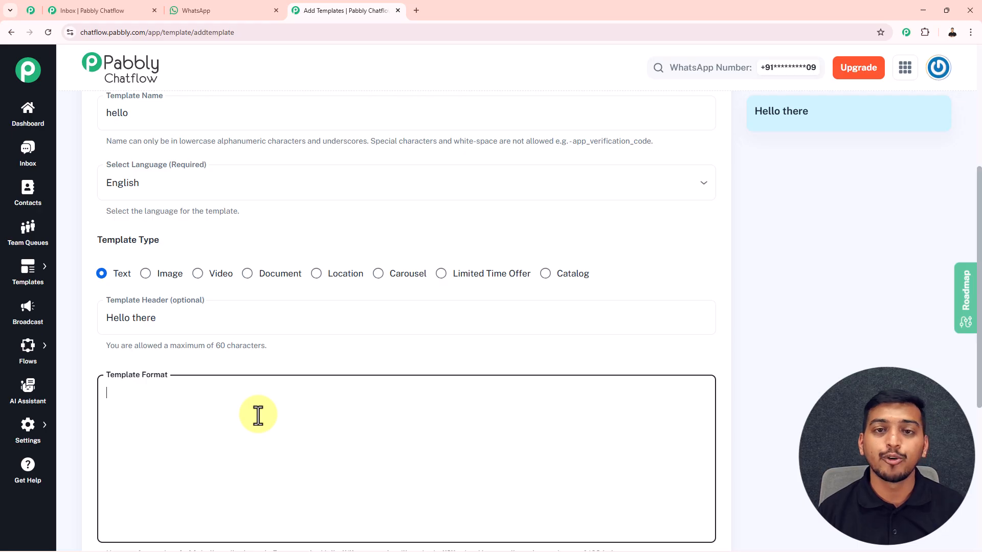
type("This is a test")
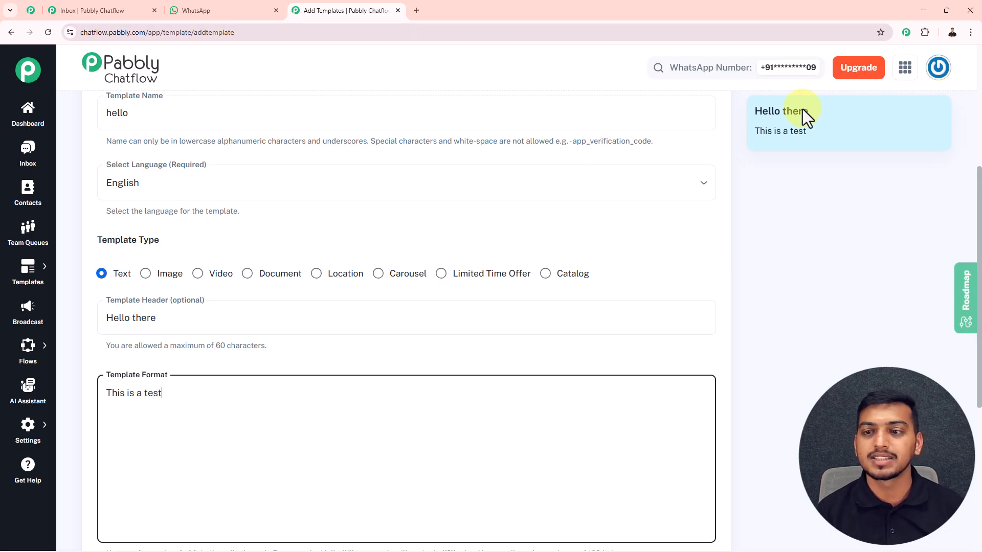
- Enter "bye" as the template footer
scroll(427, 325, "down", 4)
left_click(180, 402)
type("bye")
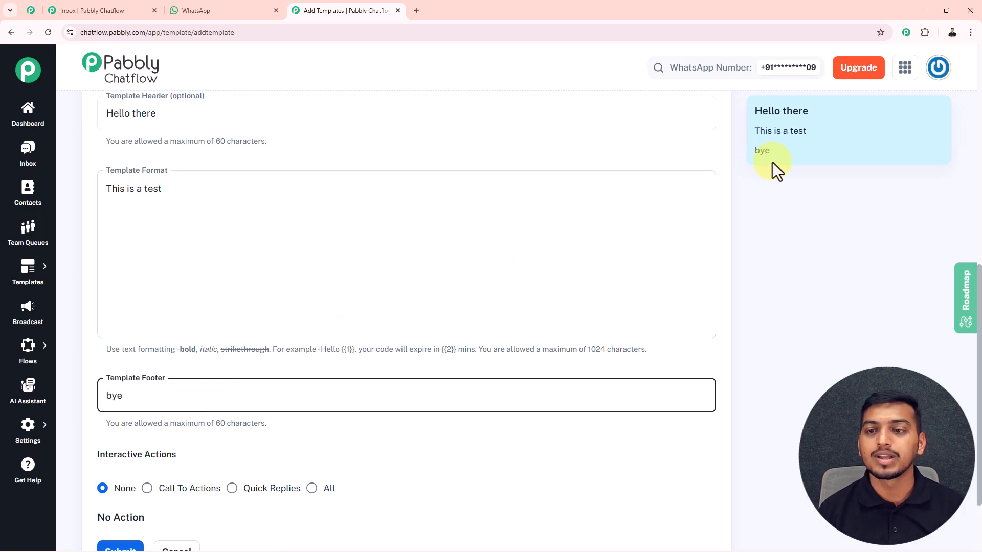
- Examine the fields offered by the Call To Actions, Quick Replies and All interactive actions, and set the choice back to None
scroll(643, 231, "down", 2)
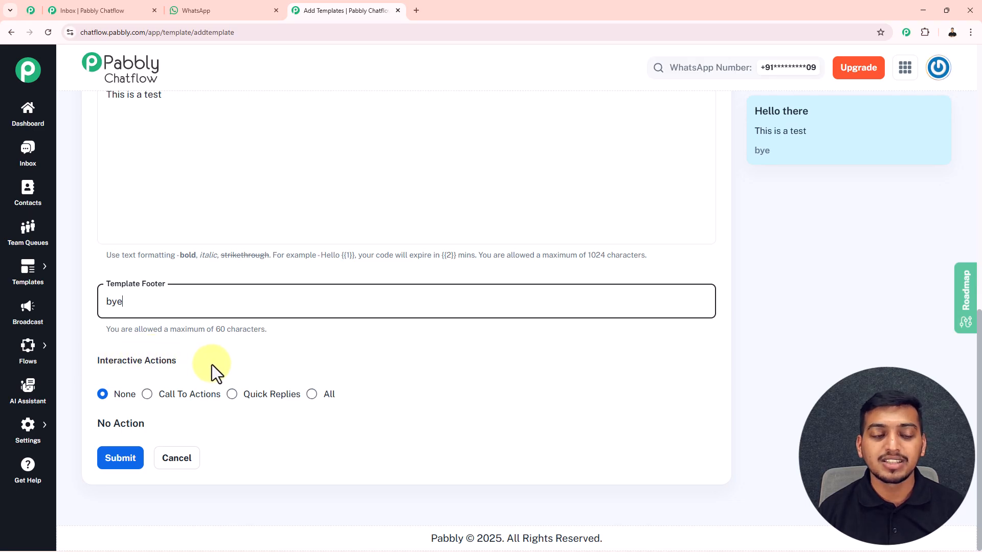
left_click(147, 395)
scroll(248, 353, "down", 1)
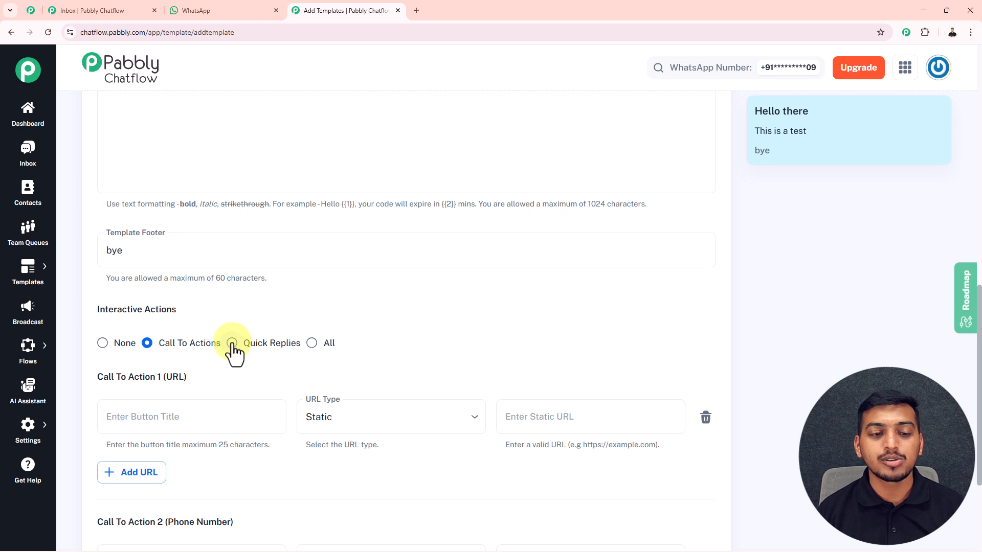
left_click(232, 343)
left_click(313, 347)
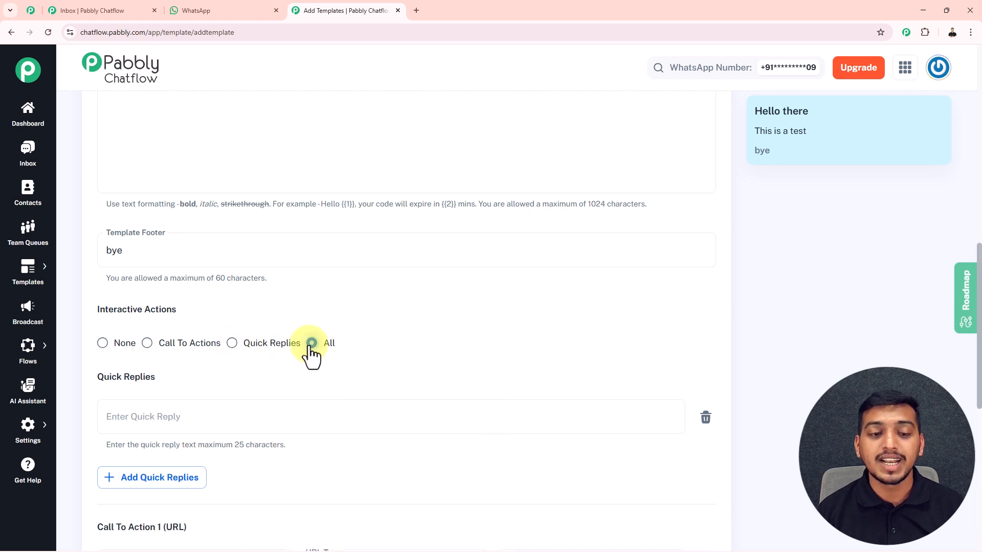
scroll(351, 344, "down", 2)
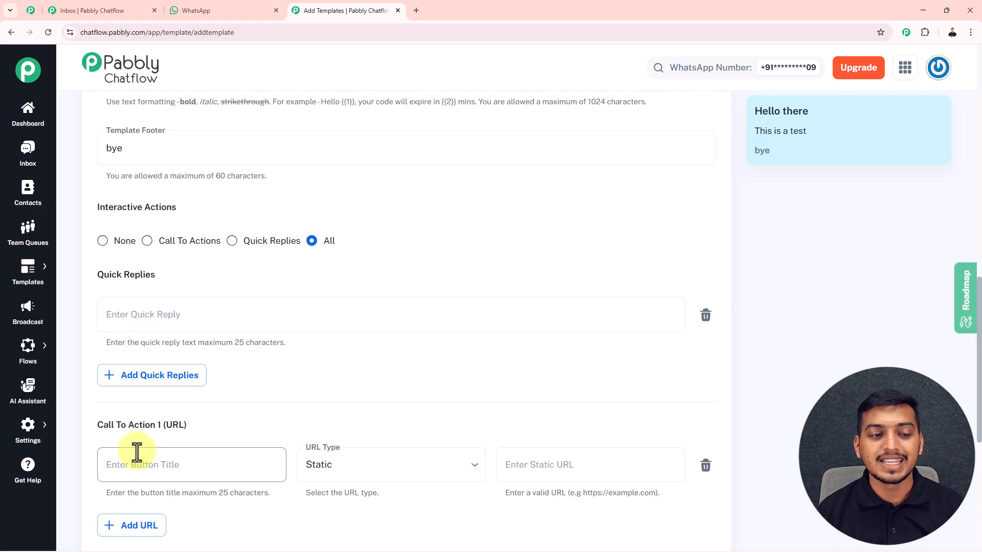
left_click(103, 242)
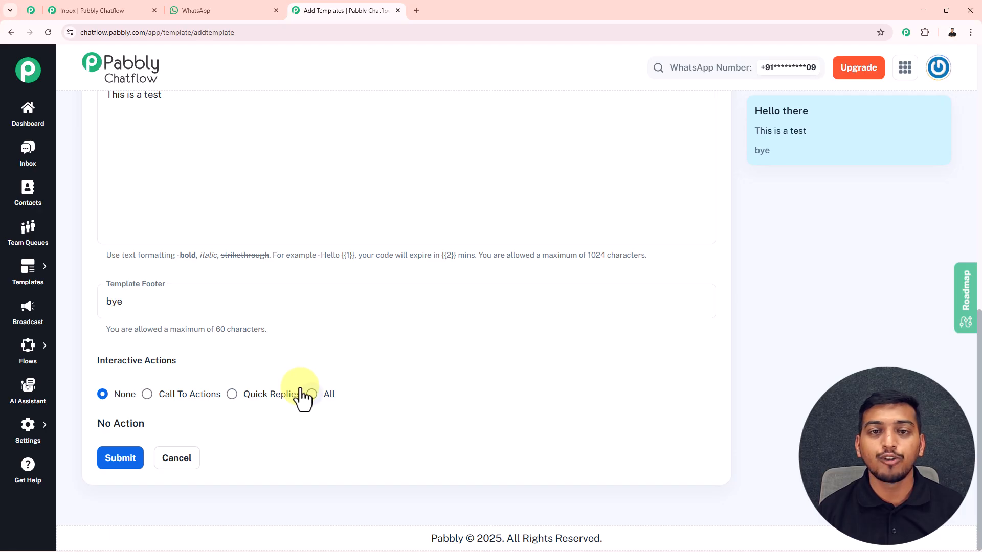
left_click(134, 463)
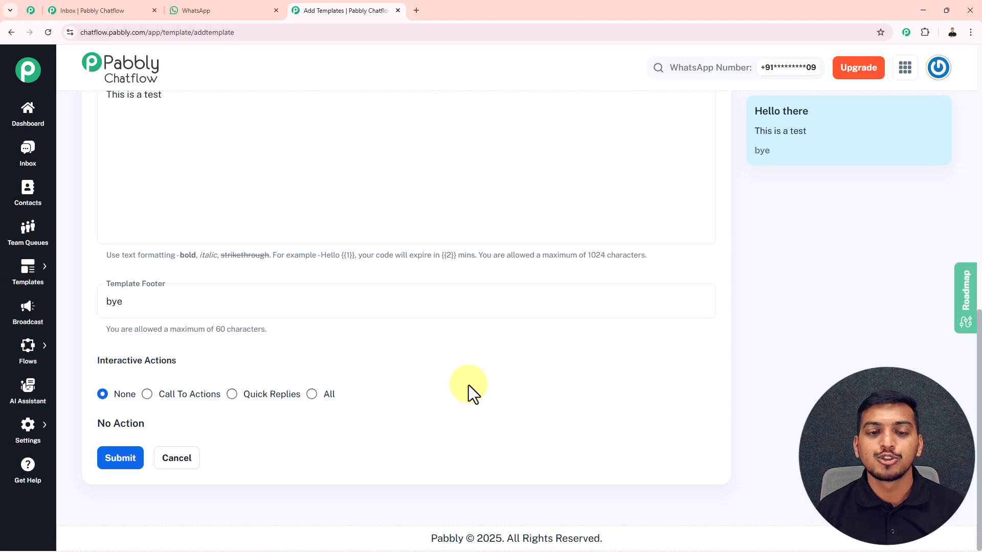
- Leave the new template unsubmitted, open the "Chatbot to run WhatsApp Surveys" flow and review its node chain from the trigger onward
scroll(468, 385, "up", 5)
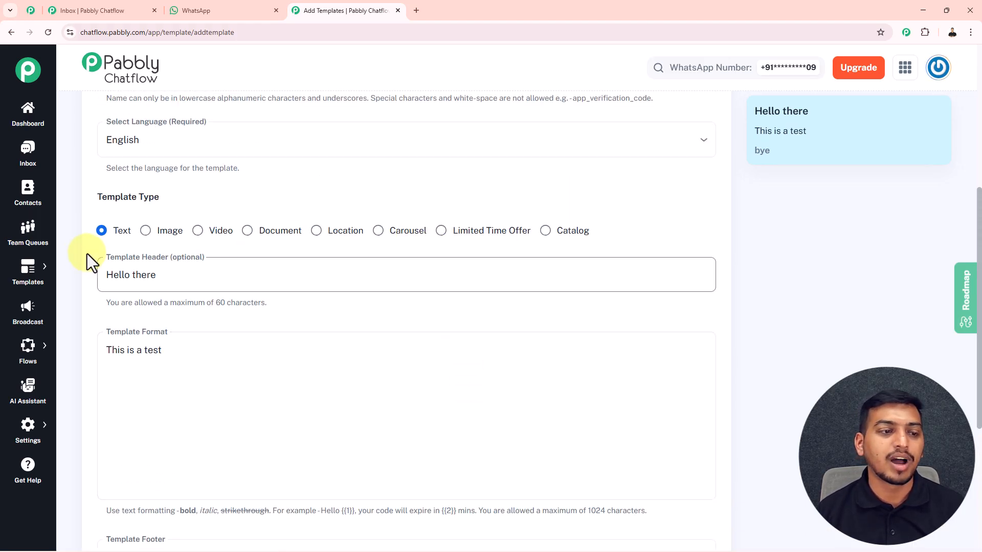
scroll(88, 255, "down", 5)
left_click(102, 341)
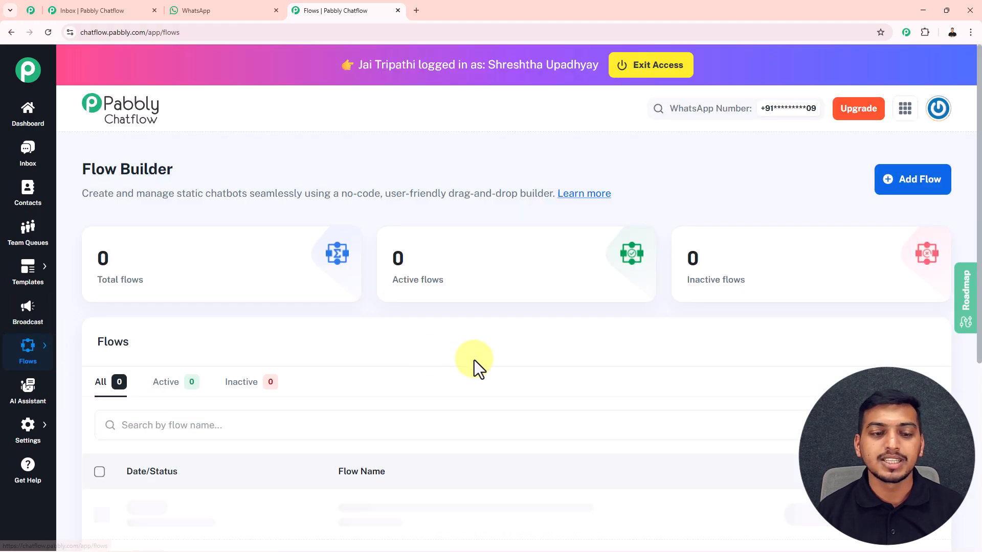
scroll(402, 434, "down", 2)
left_click(411, 407)
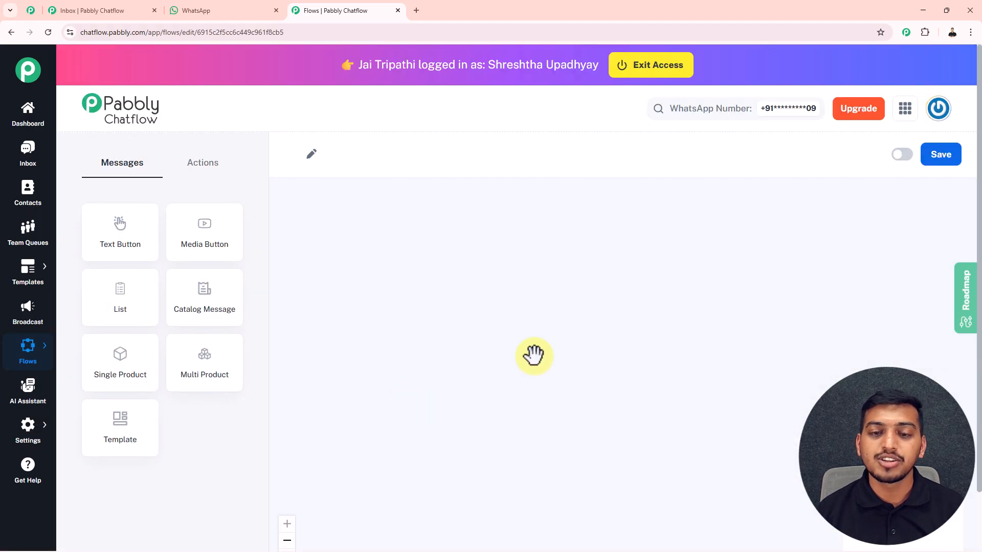
left_click_drag(554, 262, 379, 252)
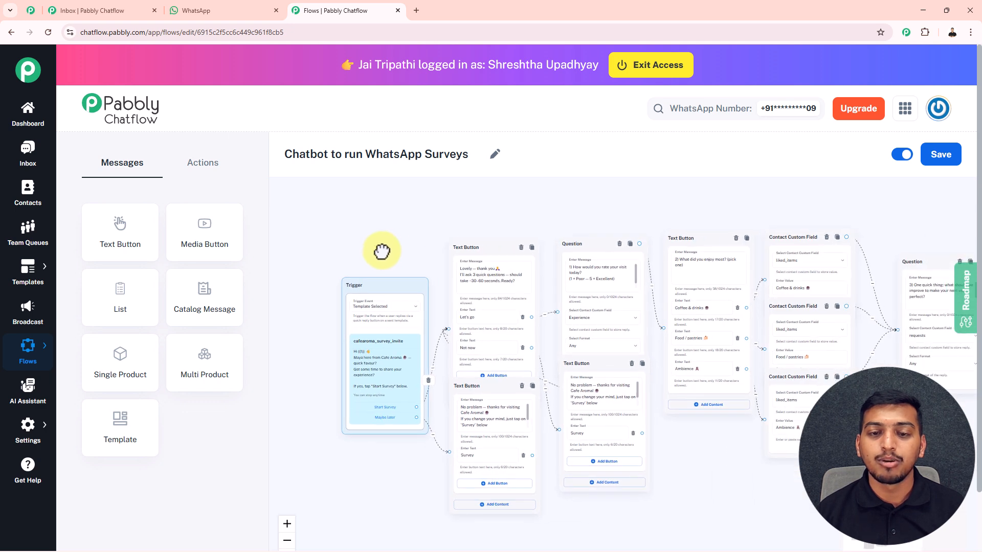
scroll(564, 218, "down", 2)
left_click_drag(569, 220, 476, 219)
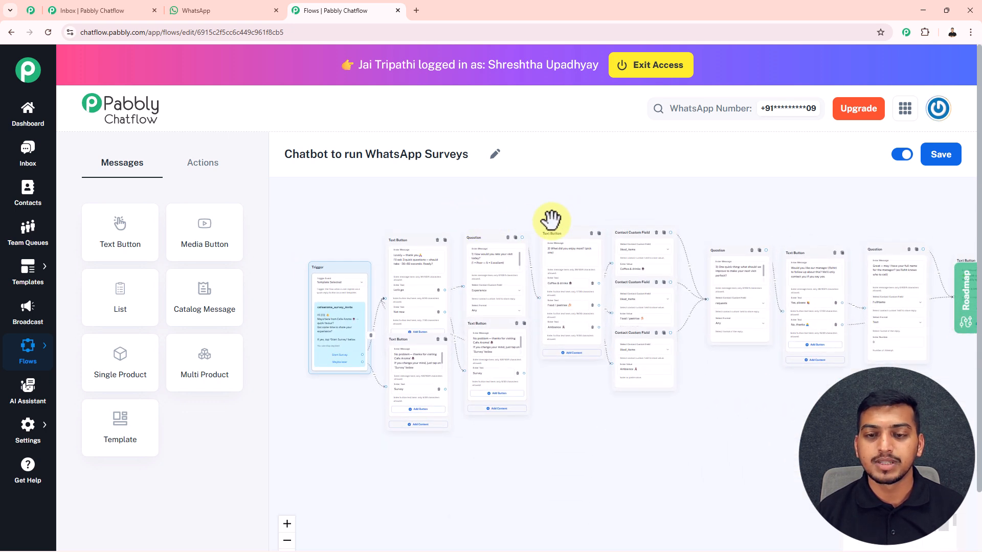
scroll(252, 204, "down", 1)
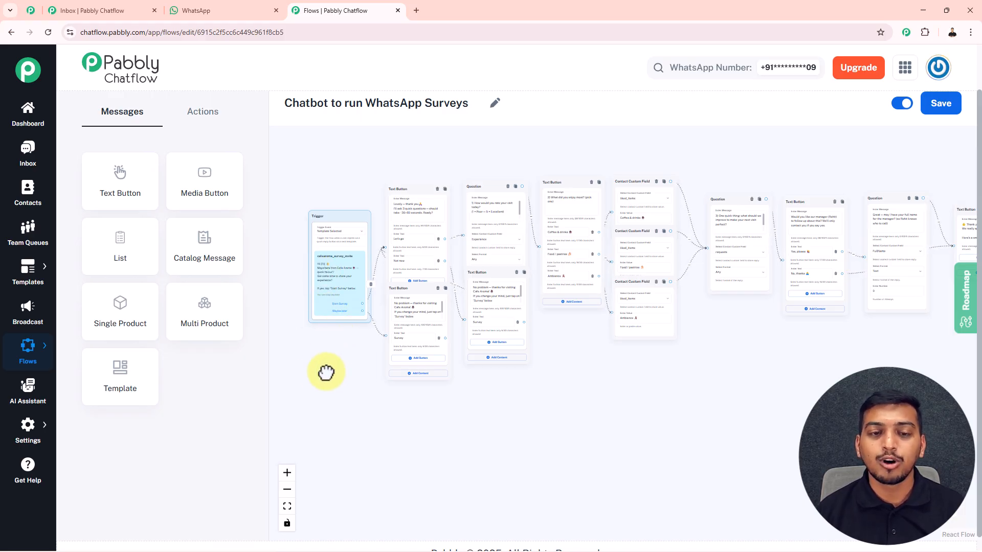
left_click_drag(329, 372, 312, 376)
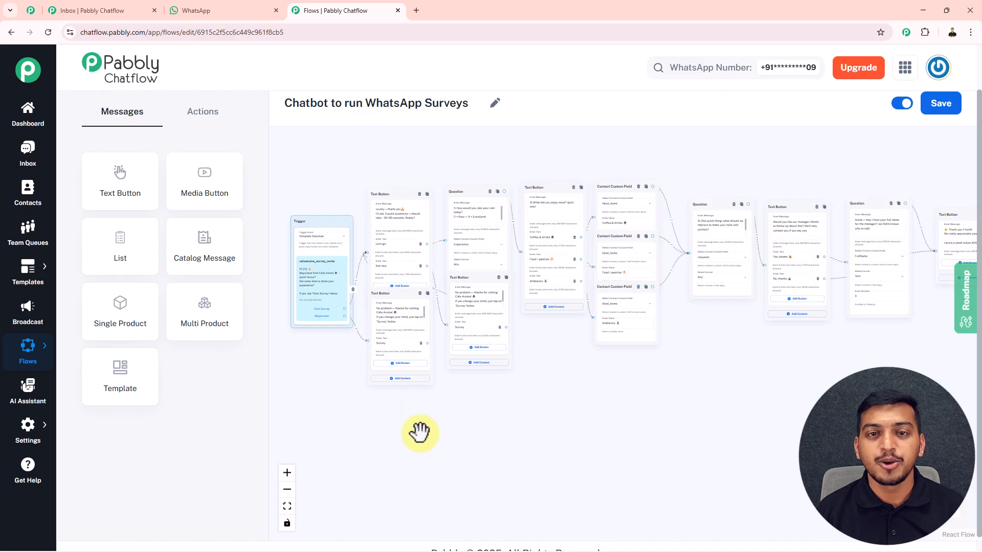